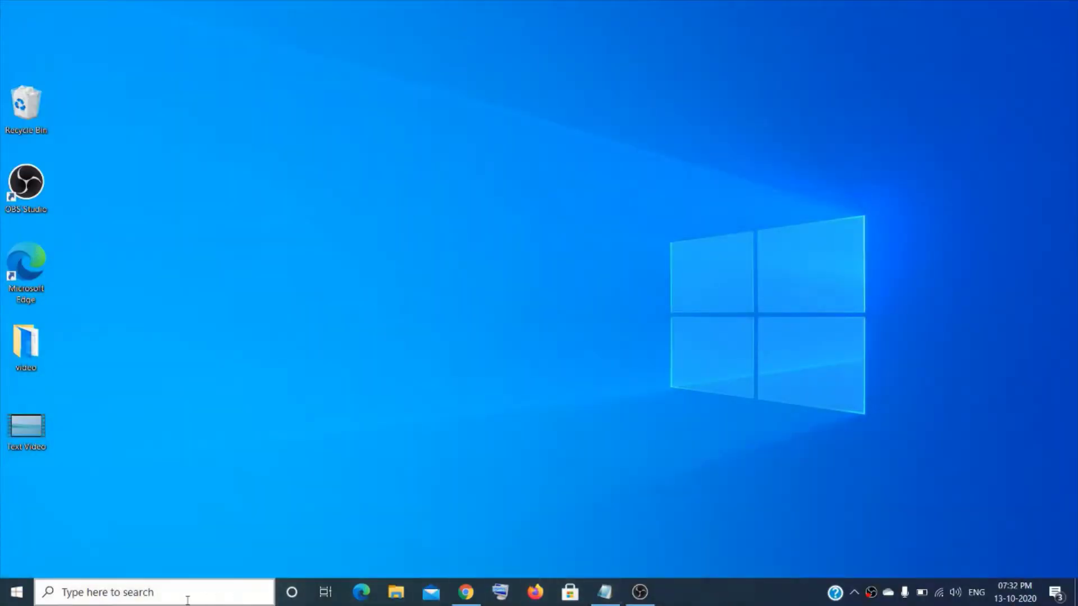
# Launch the Video Editor from a 'video' search, then close its projects window.
pyautogui.click(130, 592)
pyautogui.write('video')
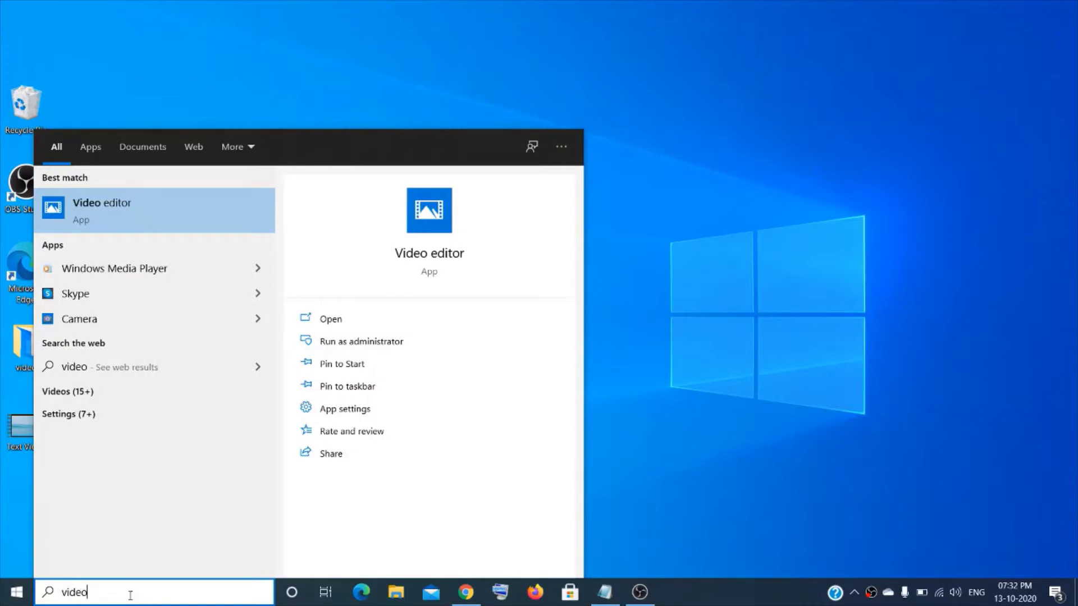
pyautogui.click(144, 216)
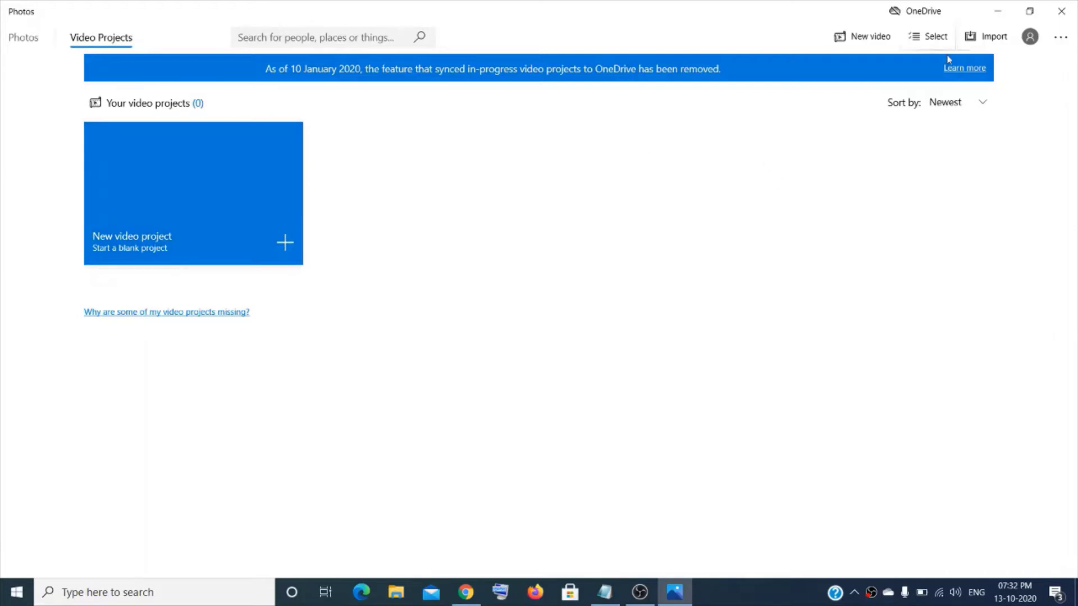
pyautogui.click(1059, 15)
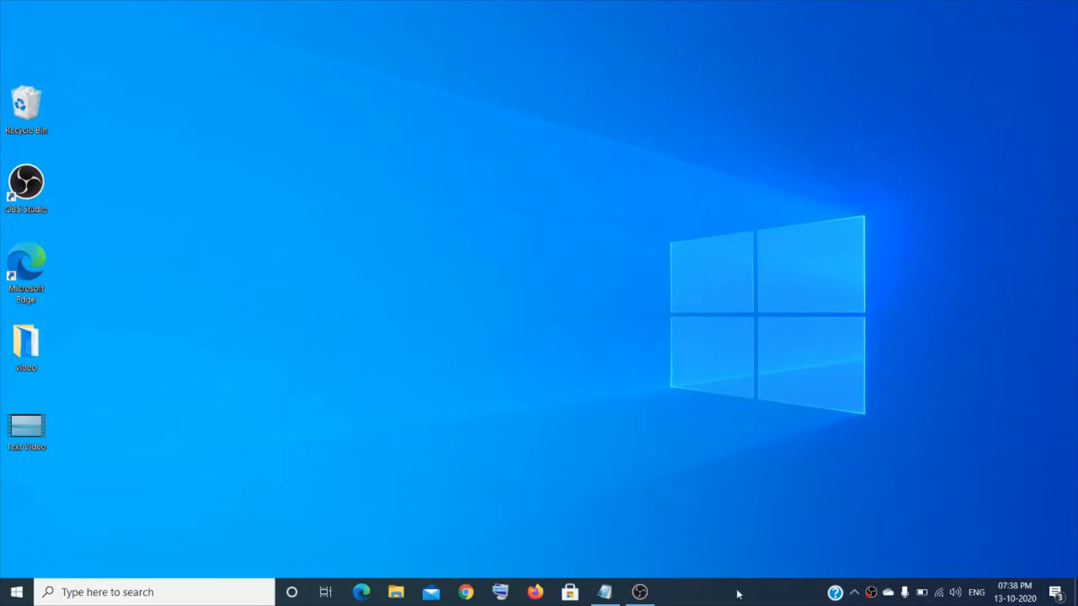
# Open Voice Recorder from a 'voice' search.
pyautogui.click(171, 595)
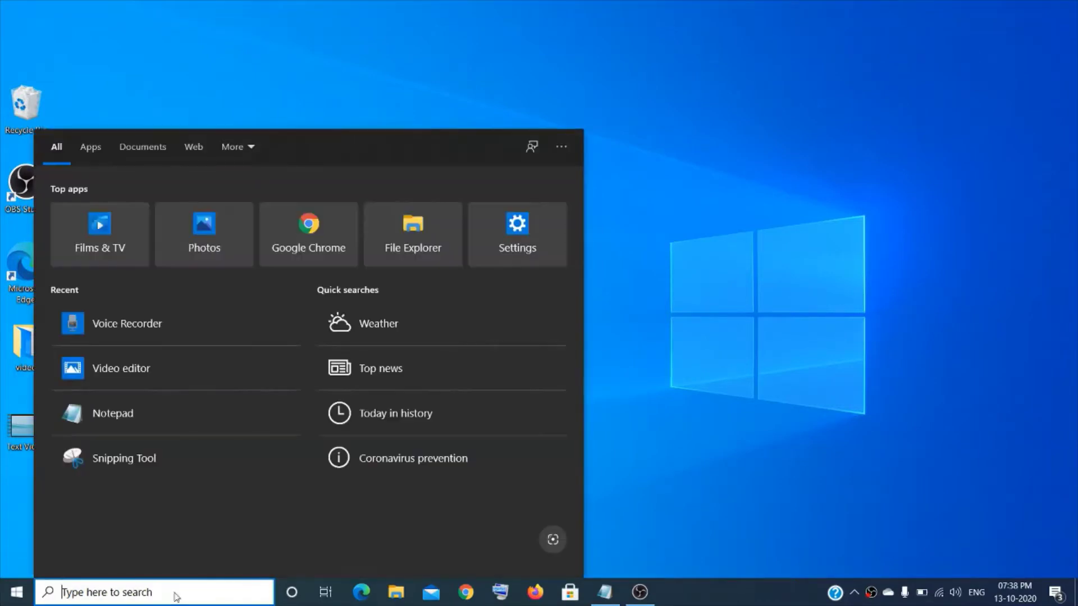
pyautogui.write('voice')
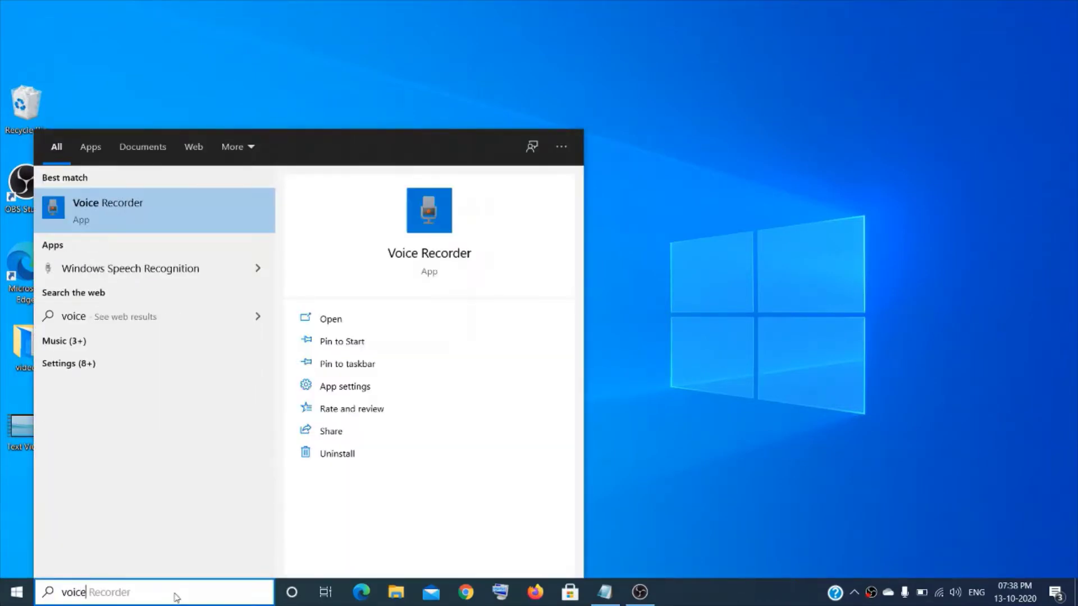
pyautogui.click(147, 213)
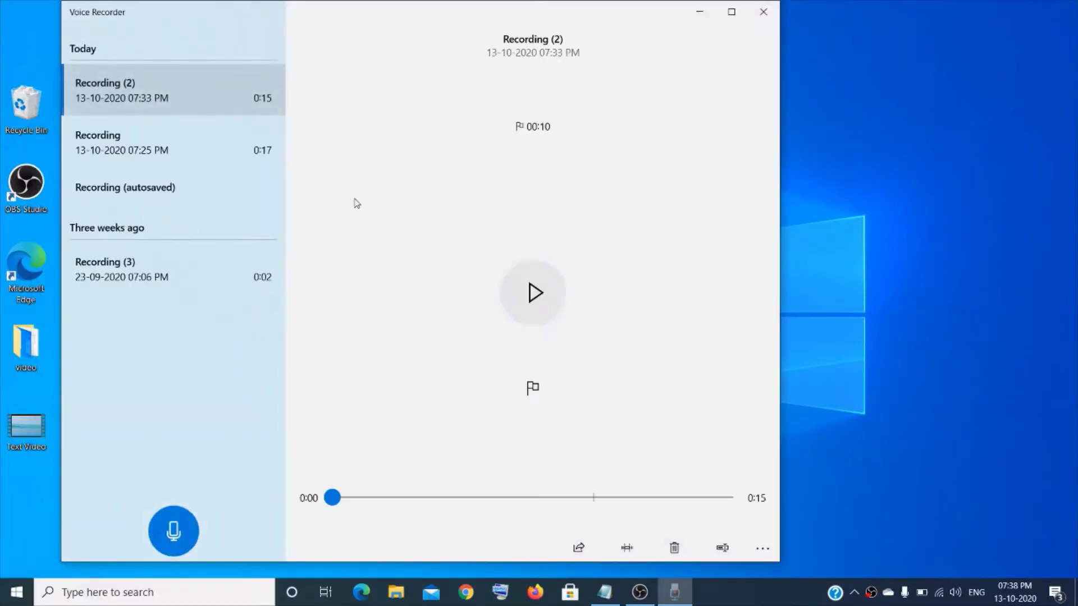
# Record a 10-second clip with a marker at 00:07, then dismiss its options and close.
pyautogui.click(177, 534)
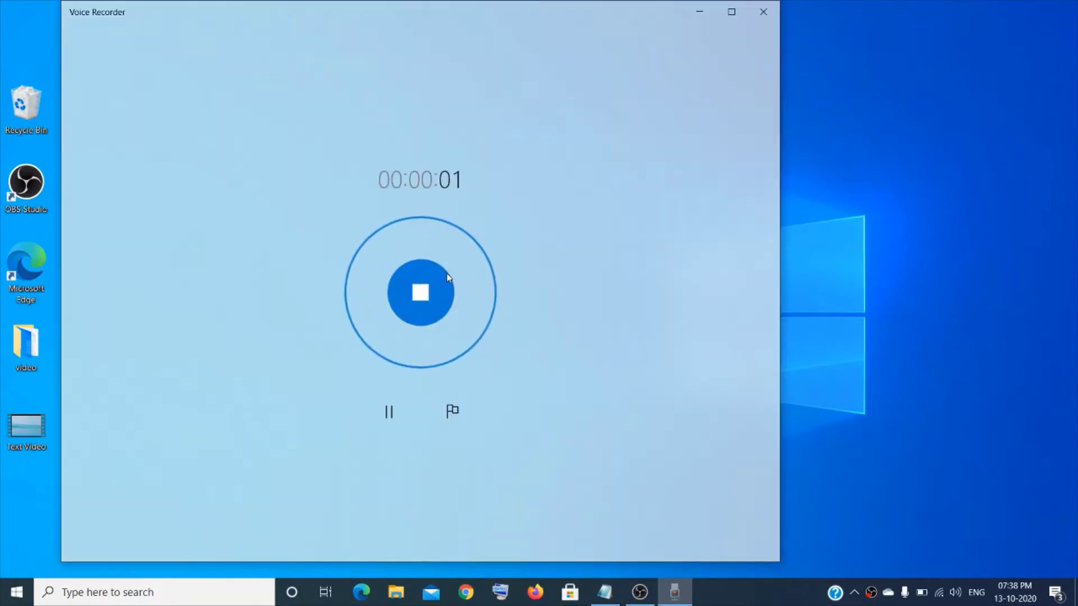
pyautogui.click(453, 414)
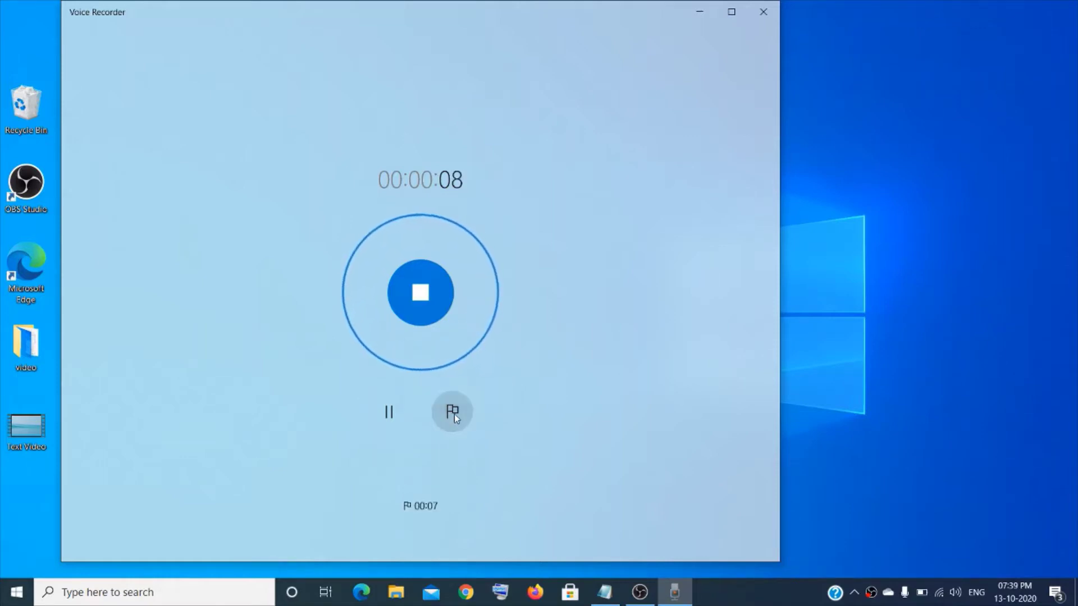
pyautogui.click(421, 292)
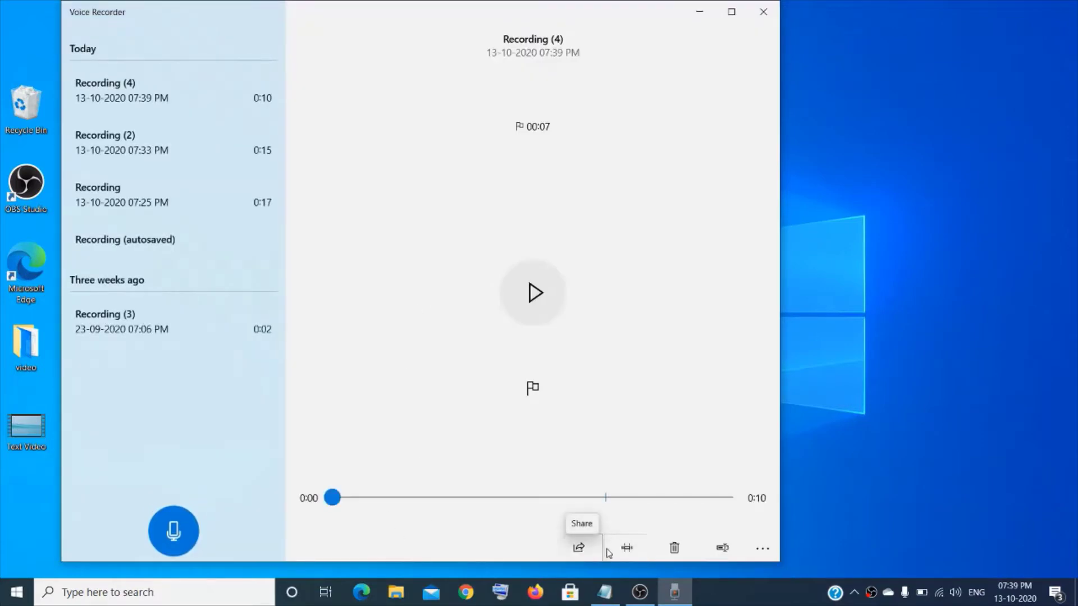
pyautogui.click(763, 549)
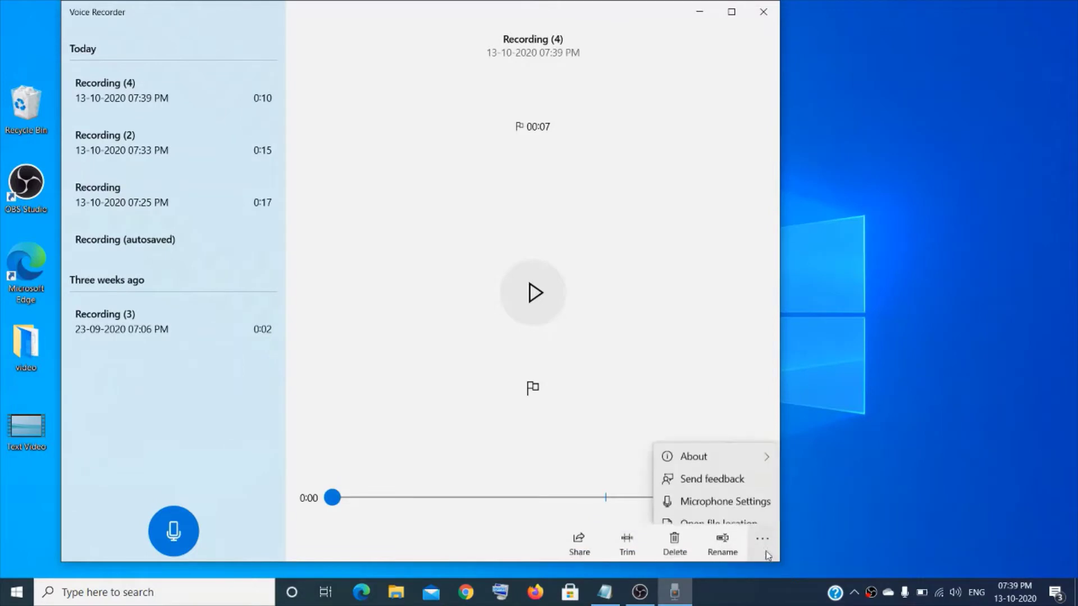
pyautogui.click(712, 273)
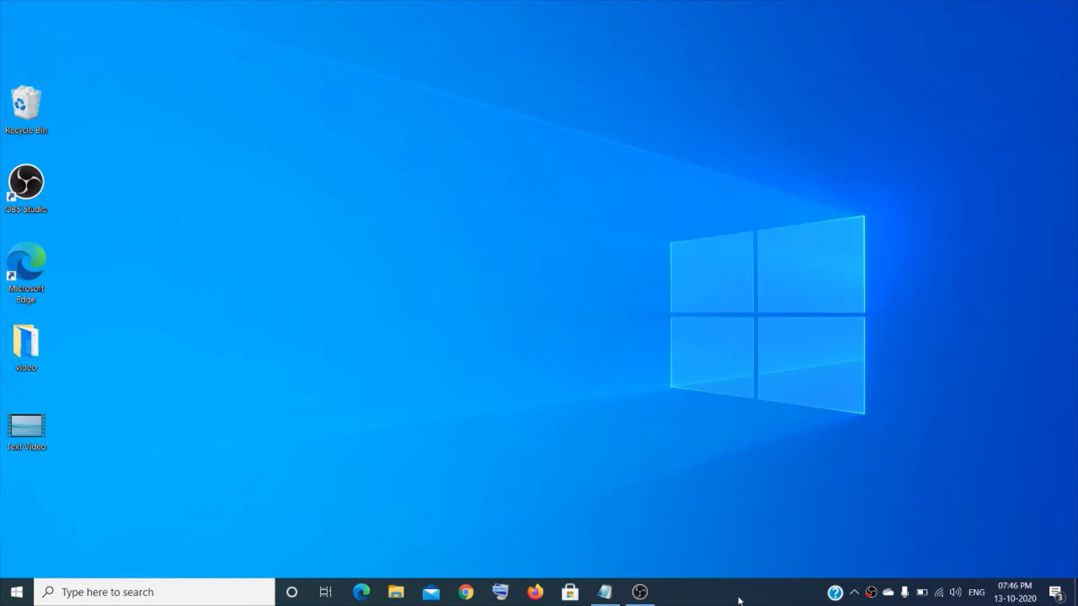
# Voice-type 'And now it will start writing everything for me I love snowfall so this is cool' into Notepad.
pyautogui.click(606, 592)
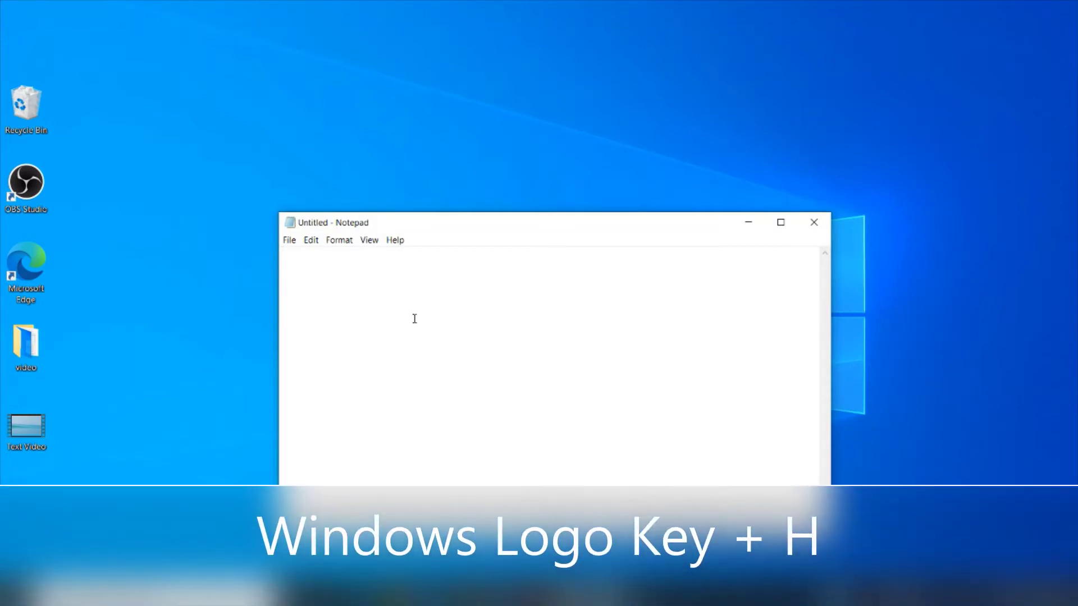
pyautogui.press('super+h')
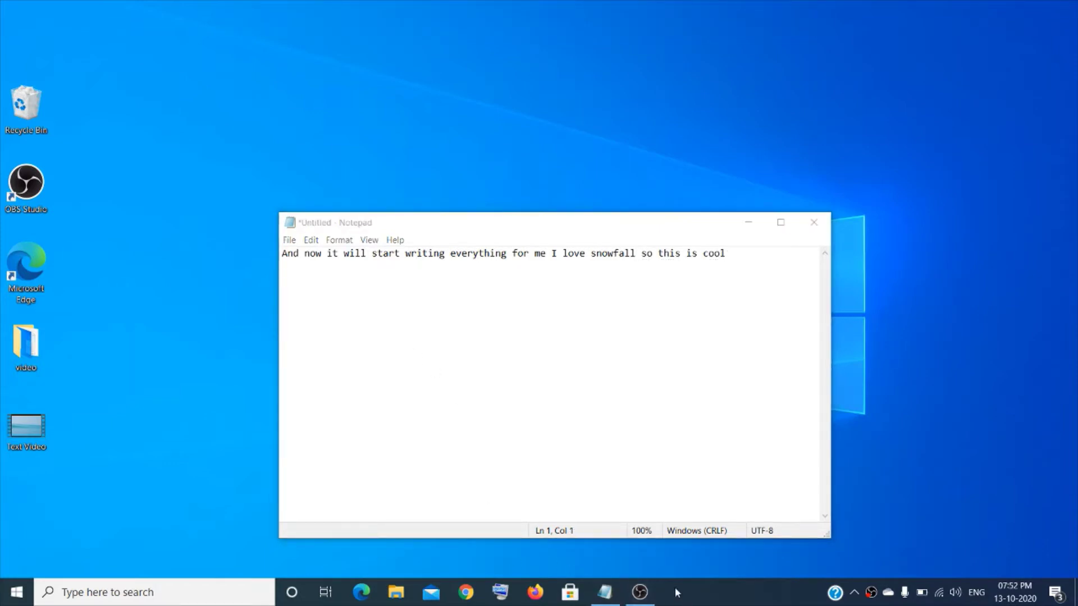
pyautogui.click(421, 430)
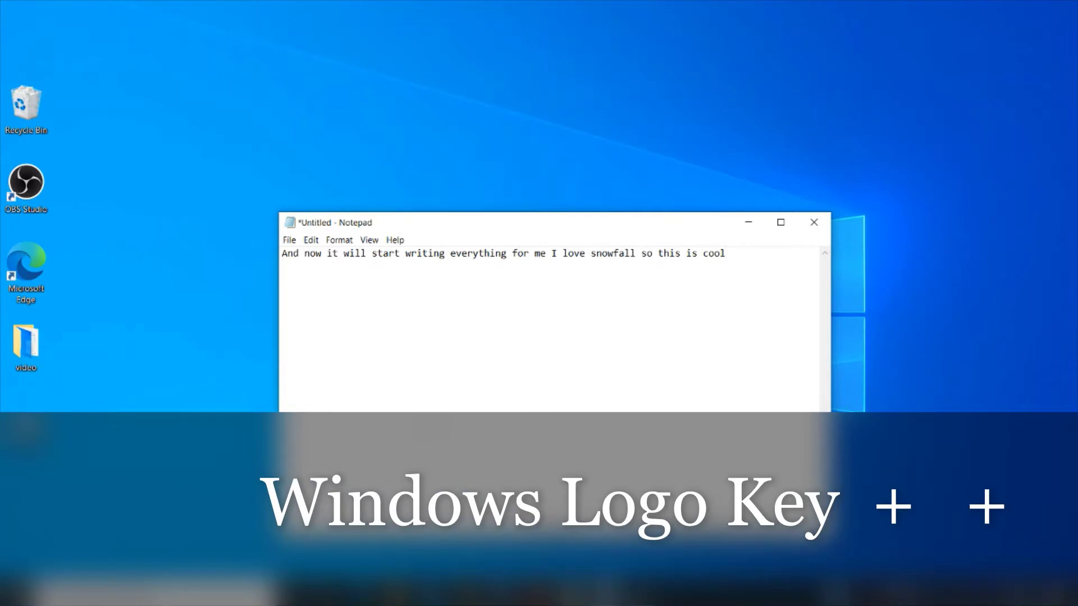
# Have Magnifier read the Notepad sentence aloud, pause it, and close Magnifier.
pyautogui.press('super+plus')
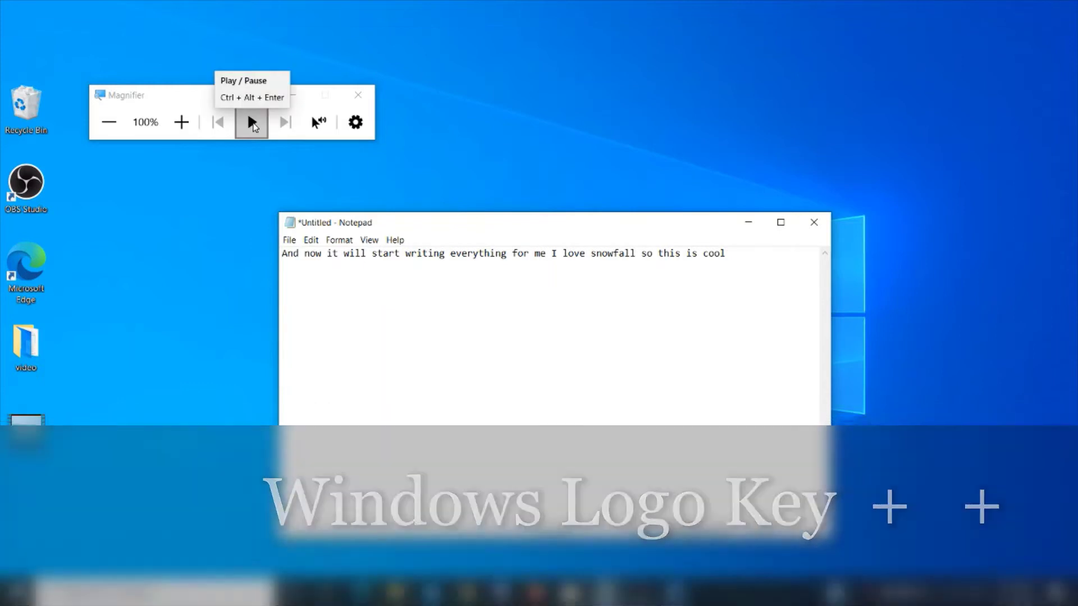
pyautogui.click(252, 123)
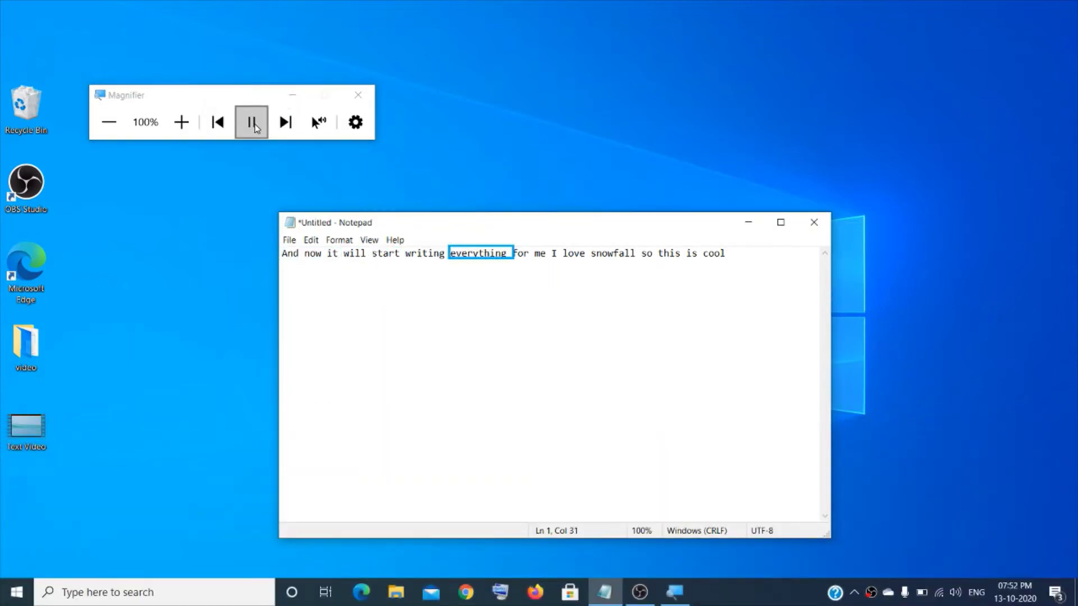
pyautogui.click(252, 123)
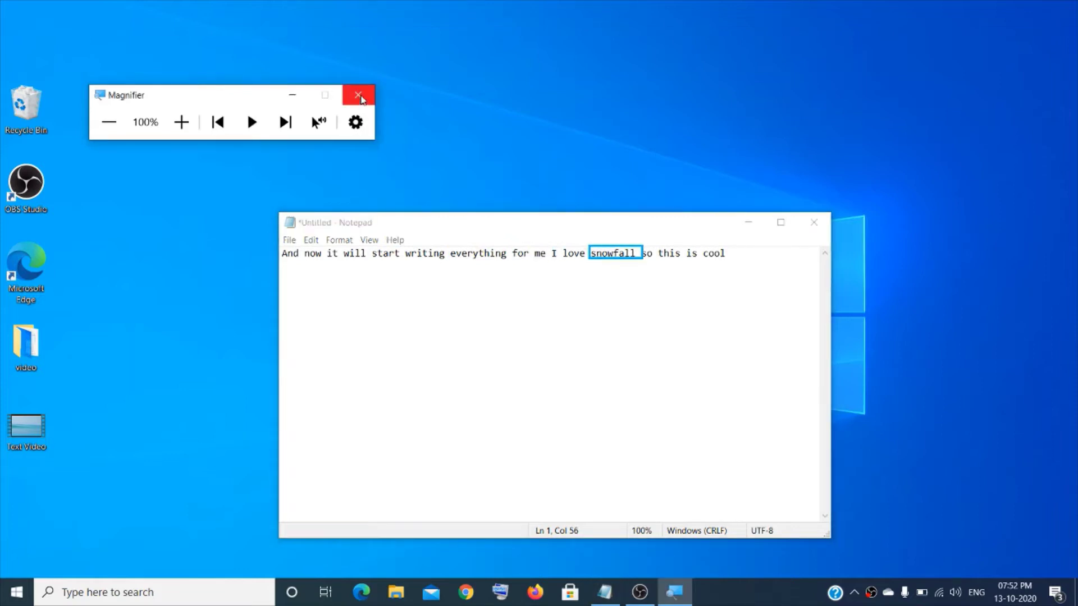
pyautogui.click(361, 98)
# Bring up the emoji panel at the end of the Notepad line with Win+;.
pyautogui.click(750, 254)
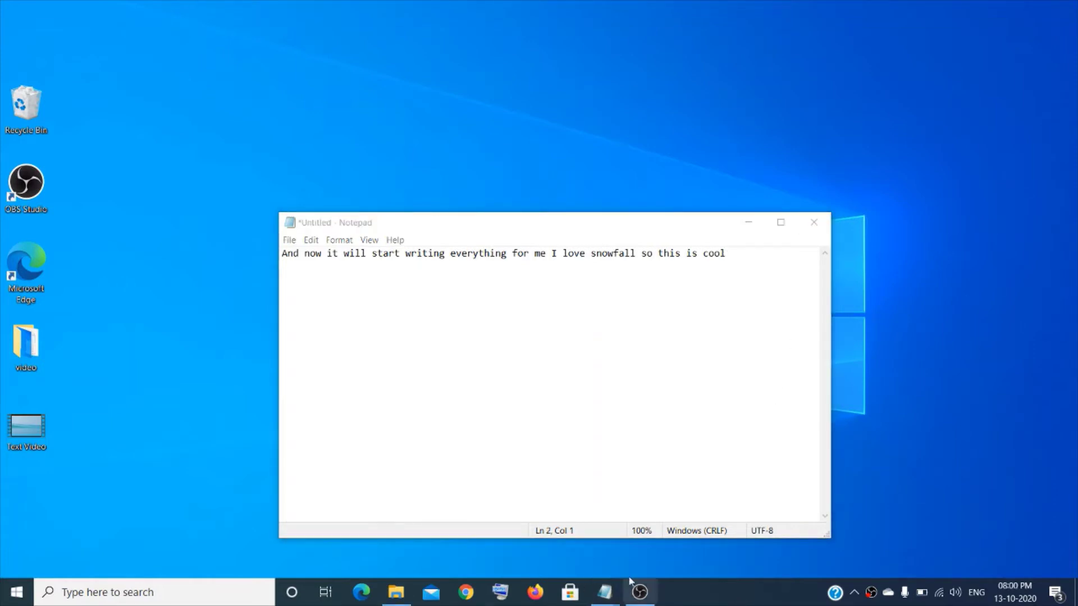
pyautogui.click(444, 435)
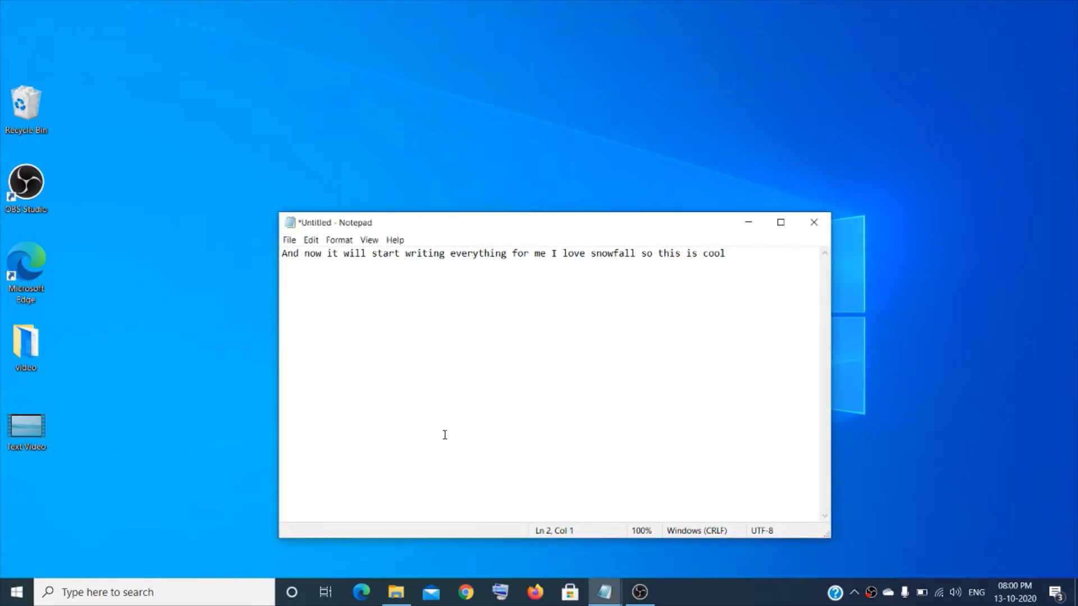
pyautogui.press('super+semicolon')
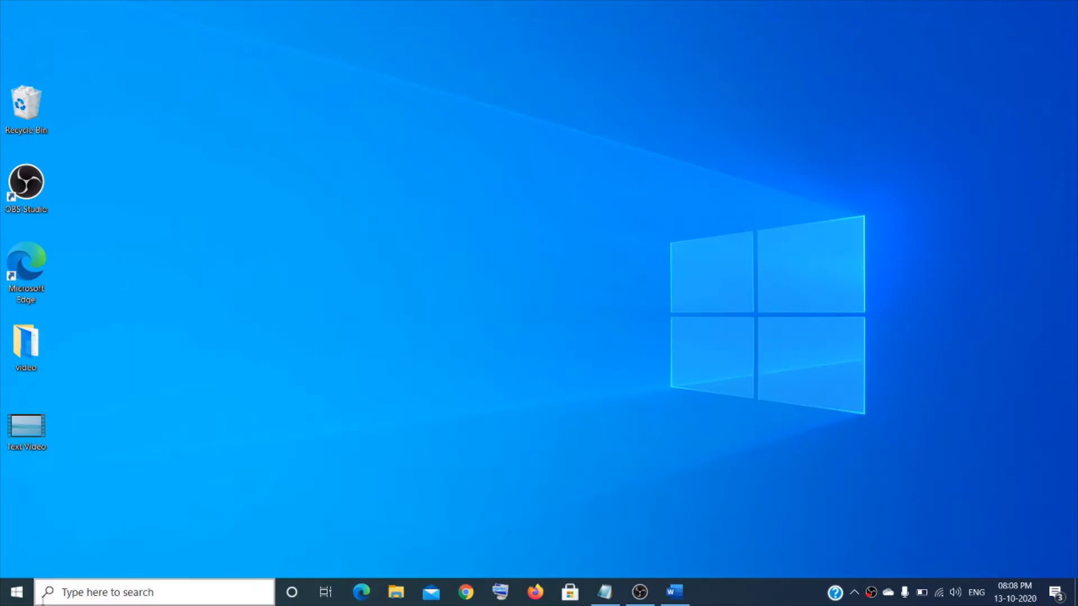
pyautogui.click(16, 599)
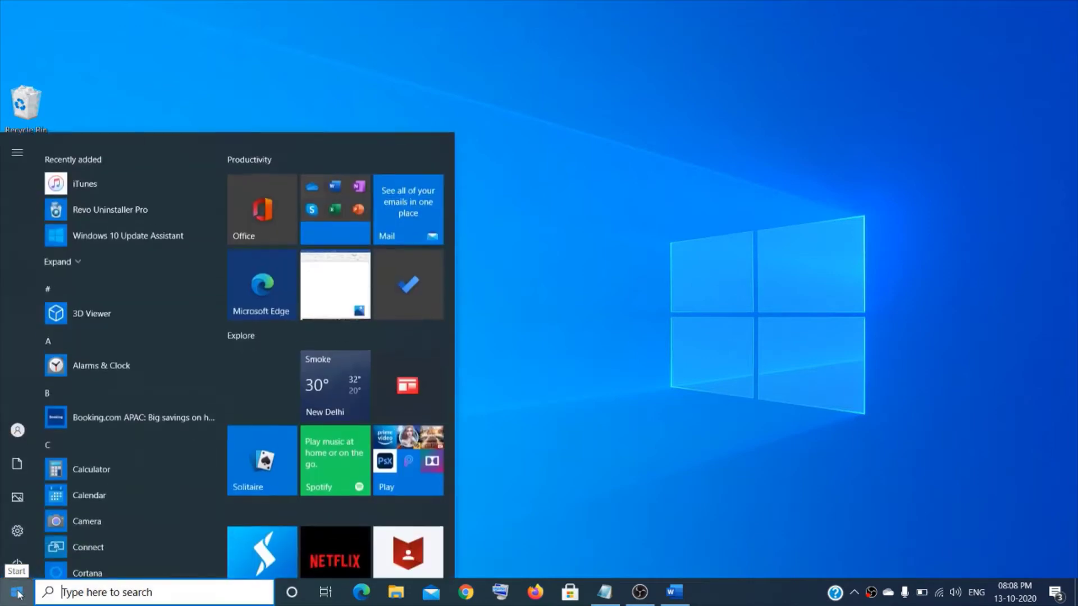
pyautogui.click(30, 531)
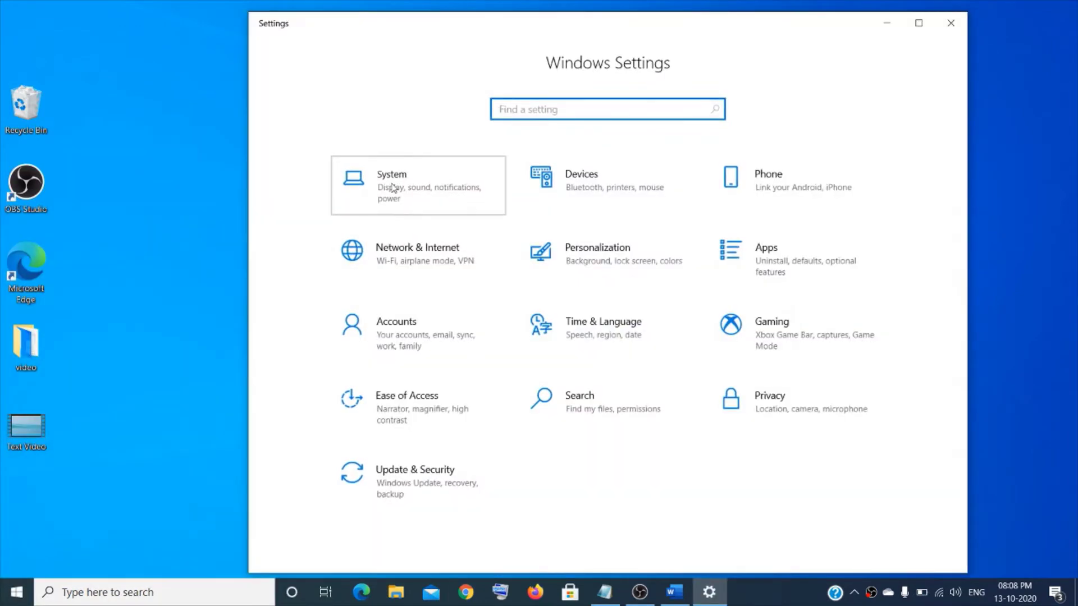
pyautogui.click(393, 188)
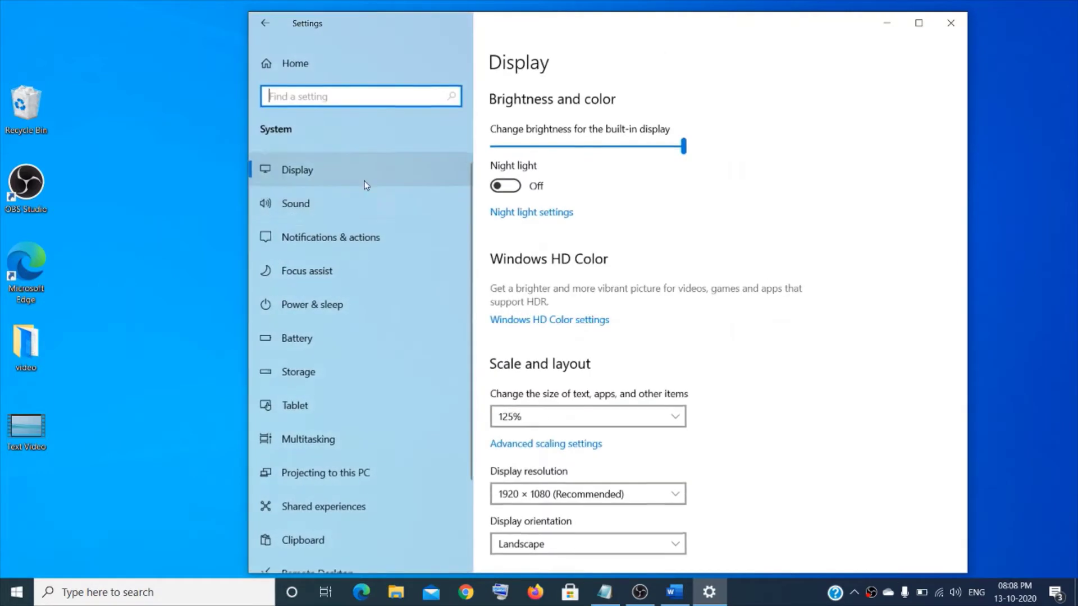
pyautogui.scroll(-2, 340, 269)
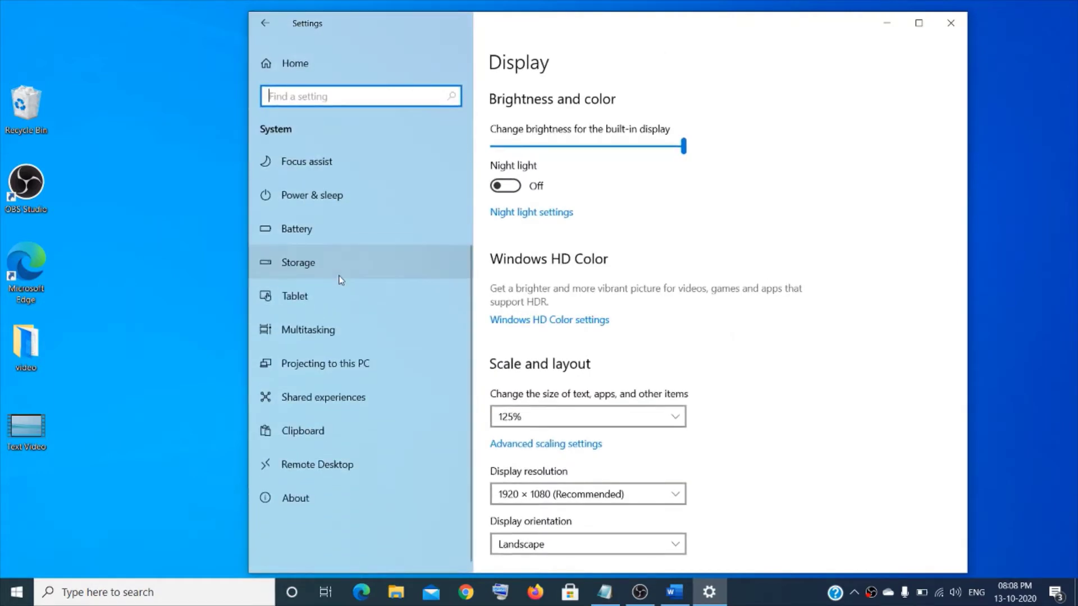
pyautogui.click(308, 434)
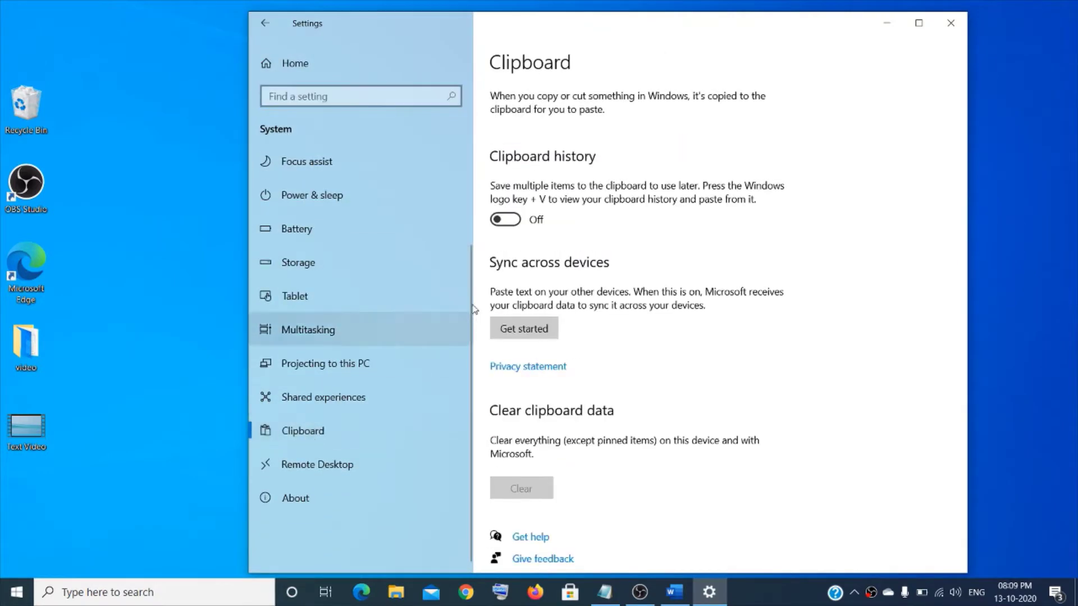
pyautogui.click(509, 220)
pyautogui.click(950, 23)
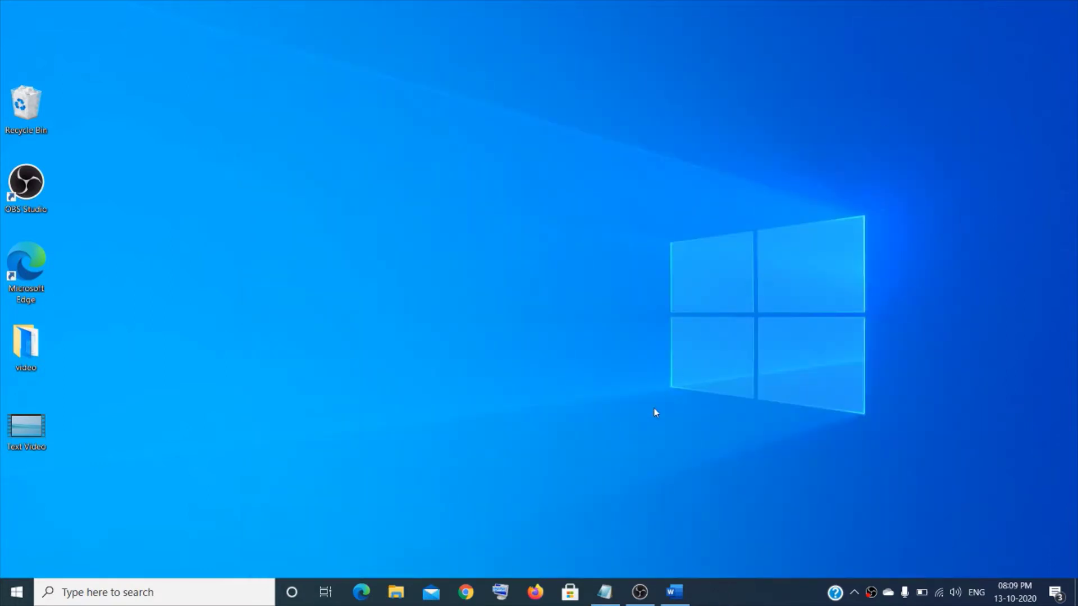
# Select and copy the whole snowfall line in Notepad.
pyautogui.click(565, 271)
pyautogui.click(605, 592)
pyautogui.moveTo(509, 253); pyautogui.dragTo(252, 248)
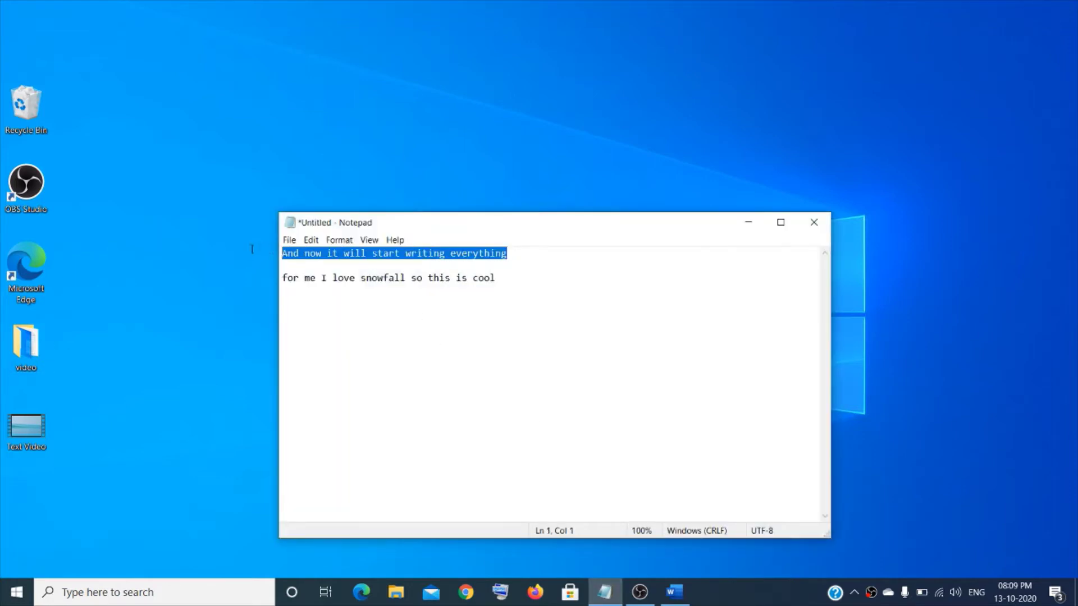
pyautogui.moveTo(496, 278); pyautogui.dragTo(304, 279)
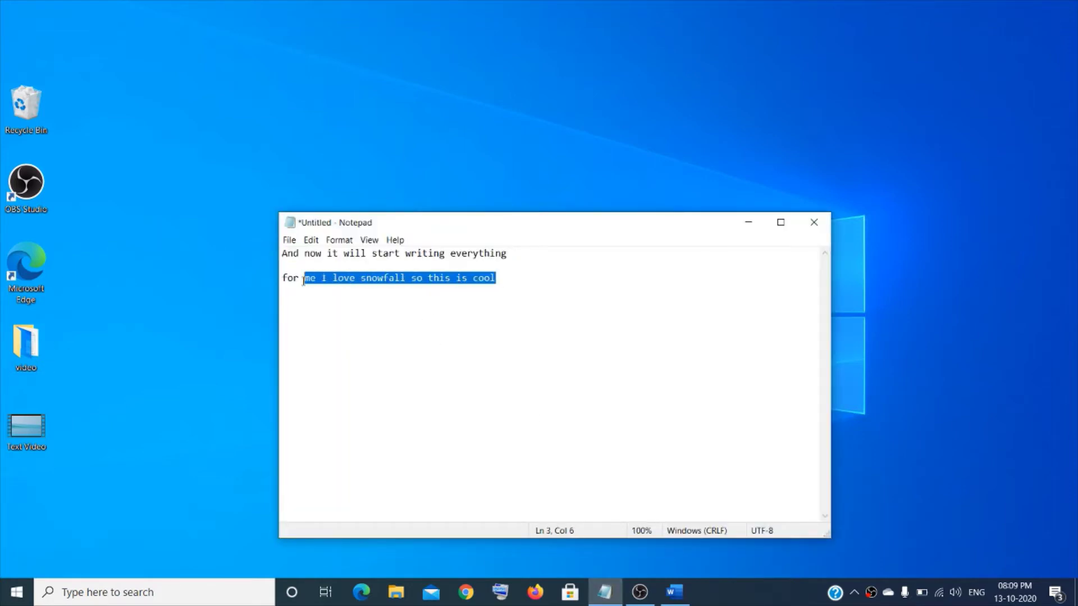
pyautogui.click(241, 289)
pyautogui.click(494, 292)
pyautogui.moveTo(497, 279); pyautogui.dragTo(265, 283)
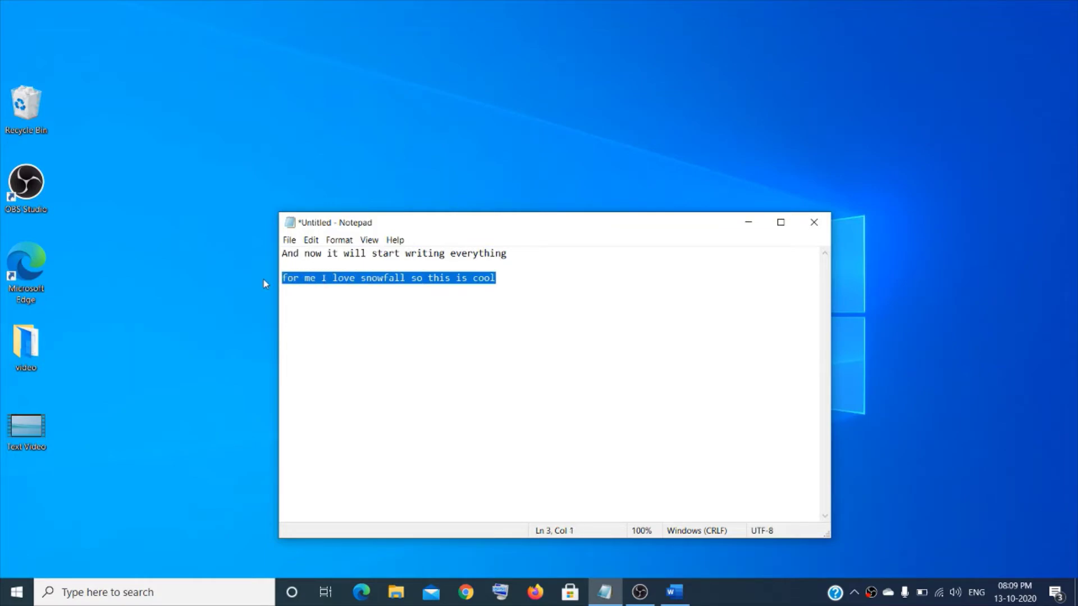
# Copy Word's apple picture, minimize both windows, and review the three clipboard history entries.
pyautogui.click(674, 592)
pyautogui.hotkey('ctrl', 'v')
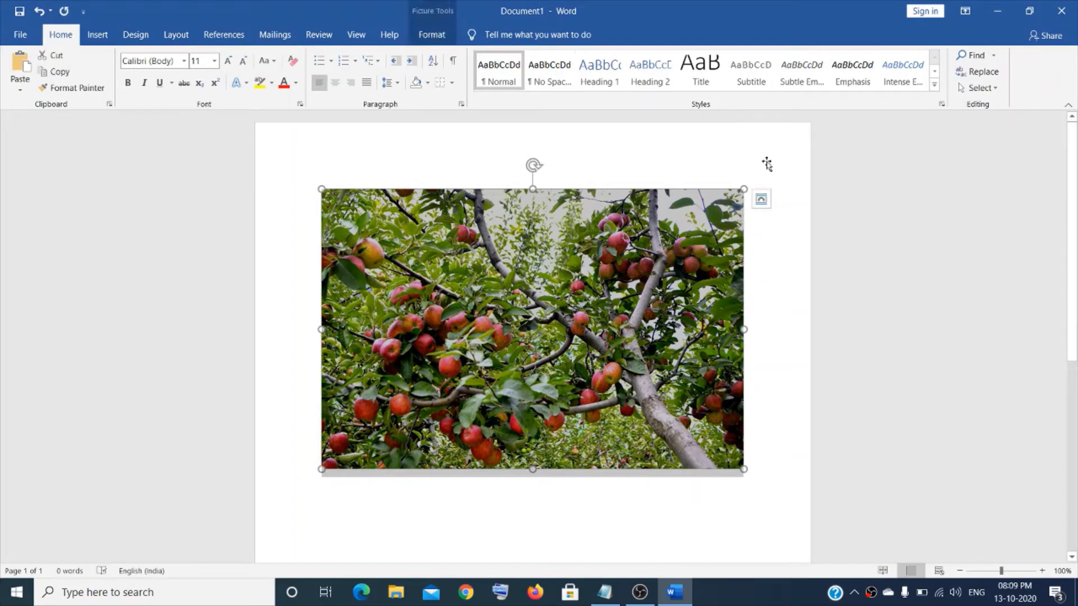
pyautogui.click(996, 11)
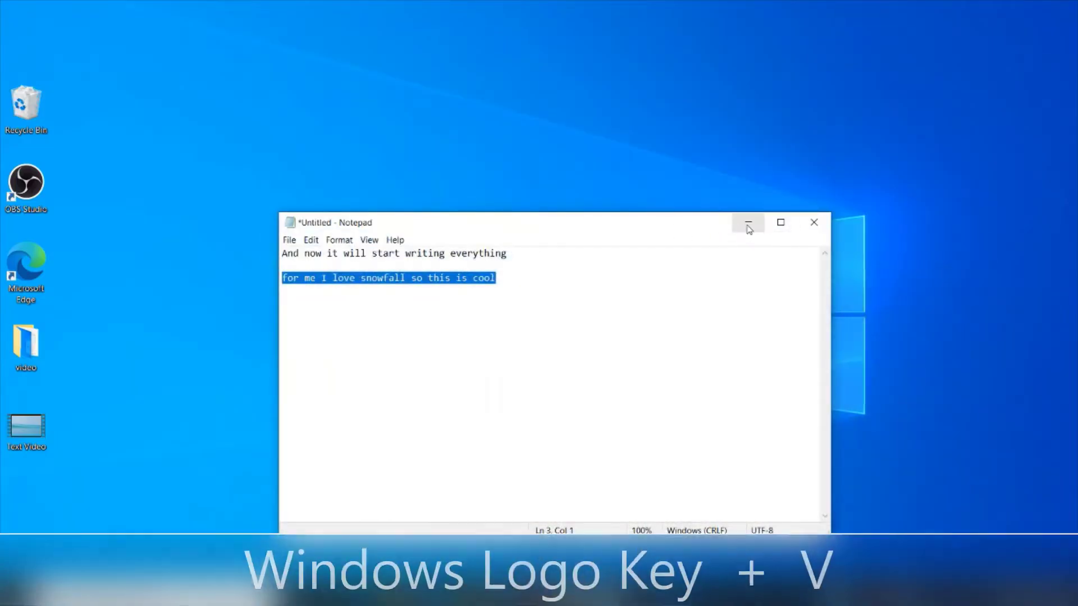
pyautogui.click(747, 223)
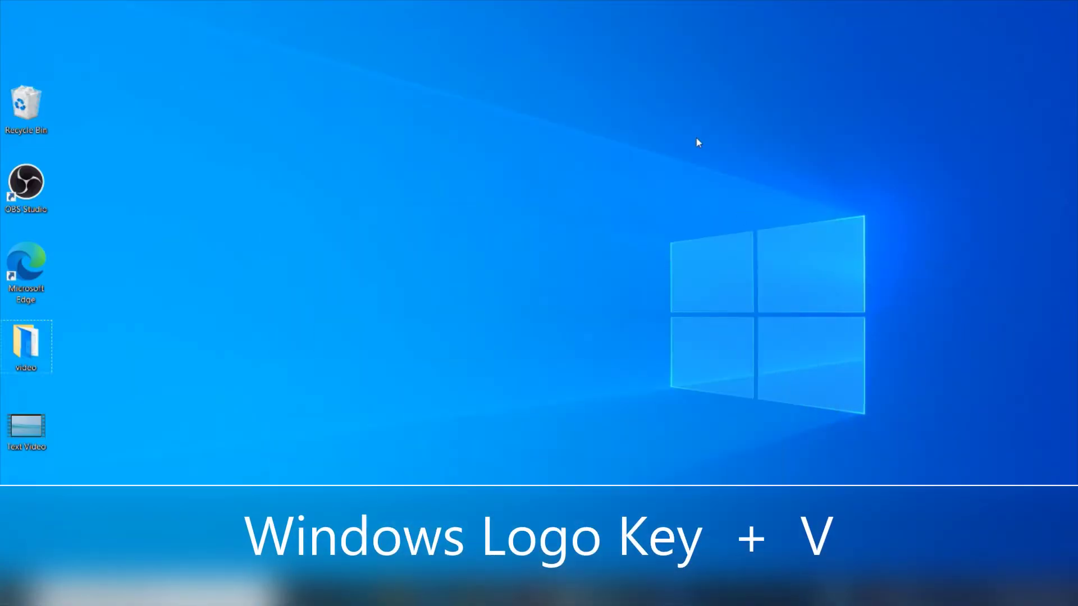
pyautogui.press('super+v')
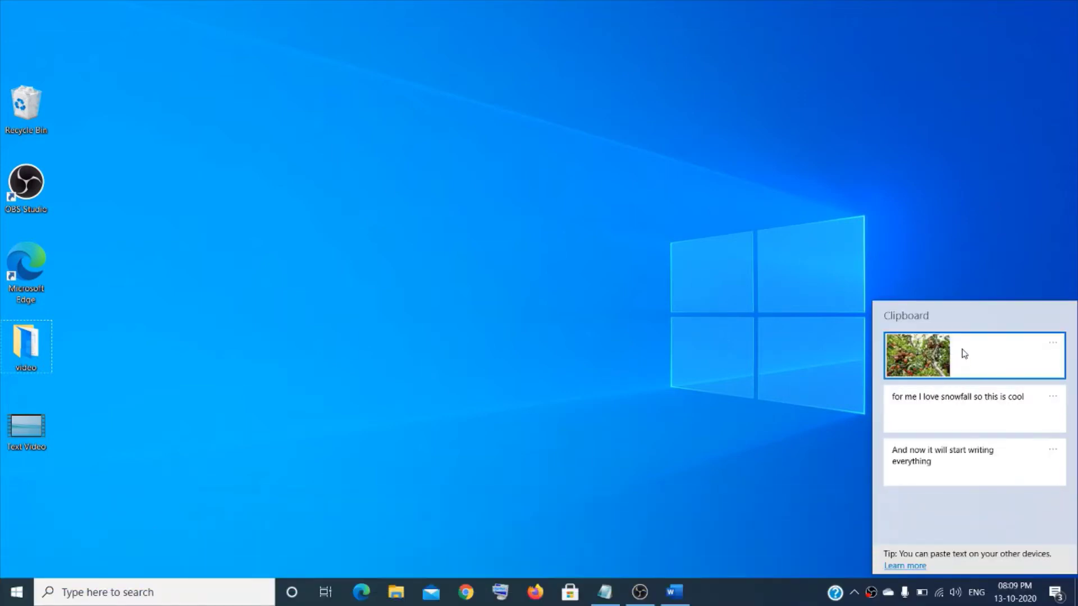
pyautogui.click(1053, 344)
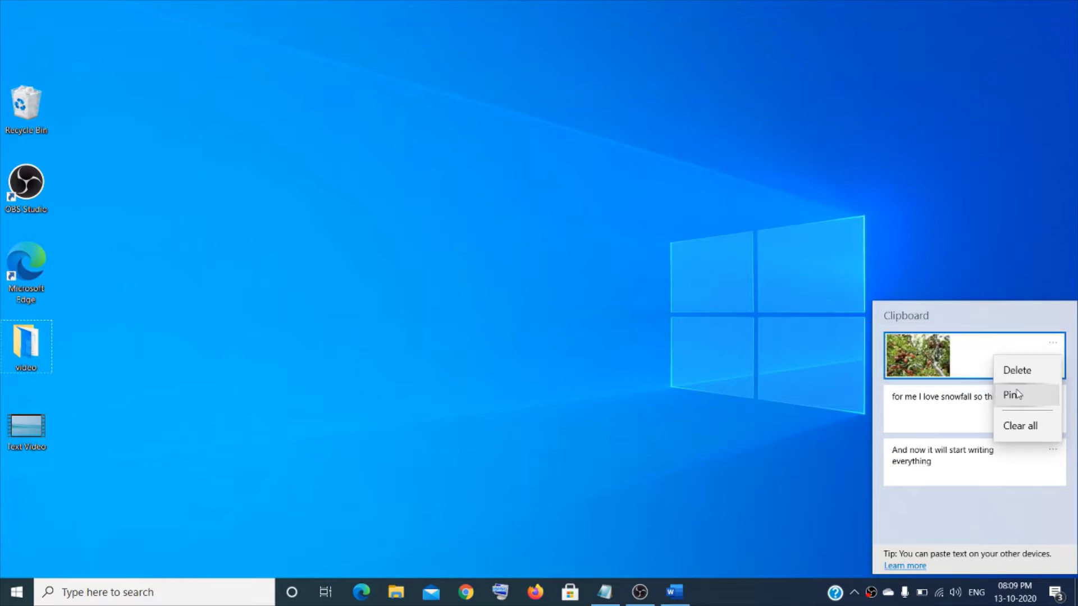
pyautogui.click(828, 235)
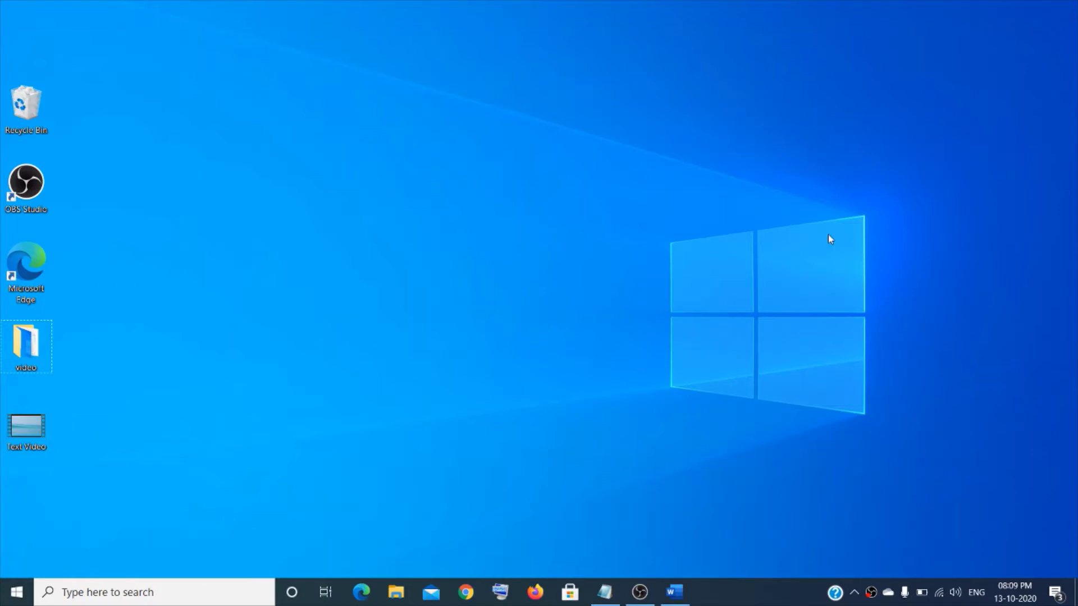
# Open Snip & Sketch and capture a rectangular snip around the Notepad window.
pyautogui.click(775, 600)
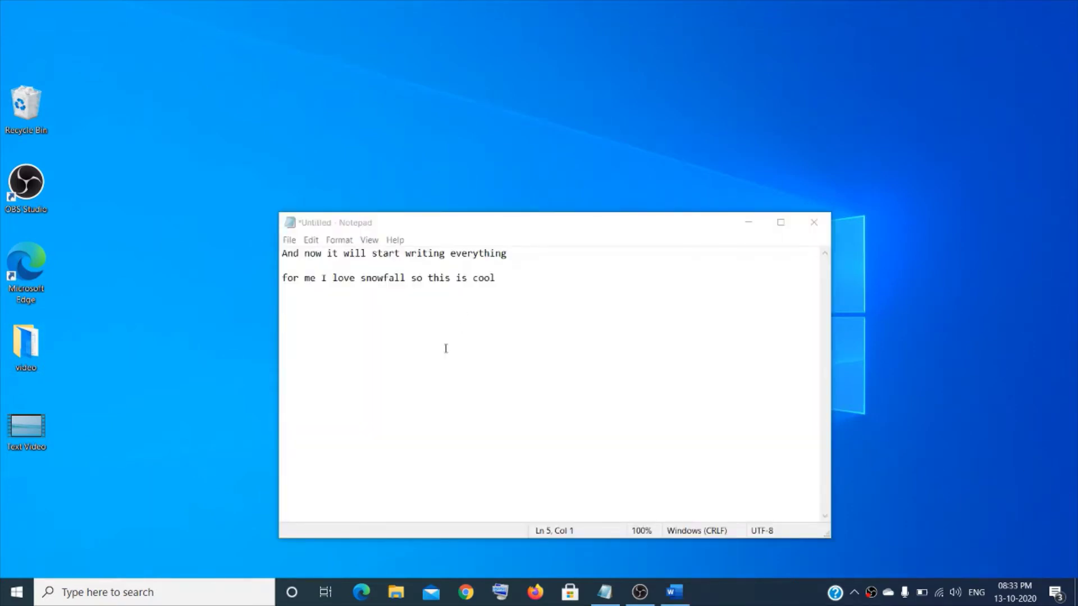
pyautogui.click(107, 592)
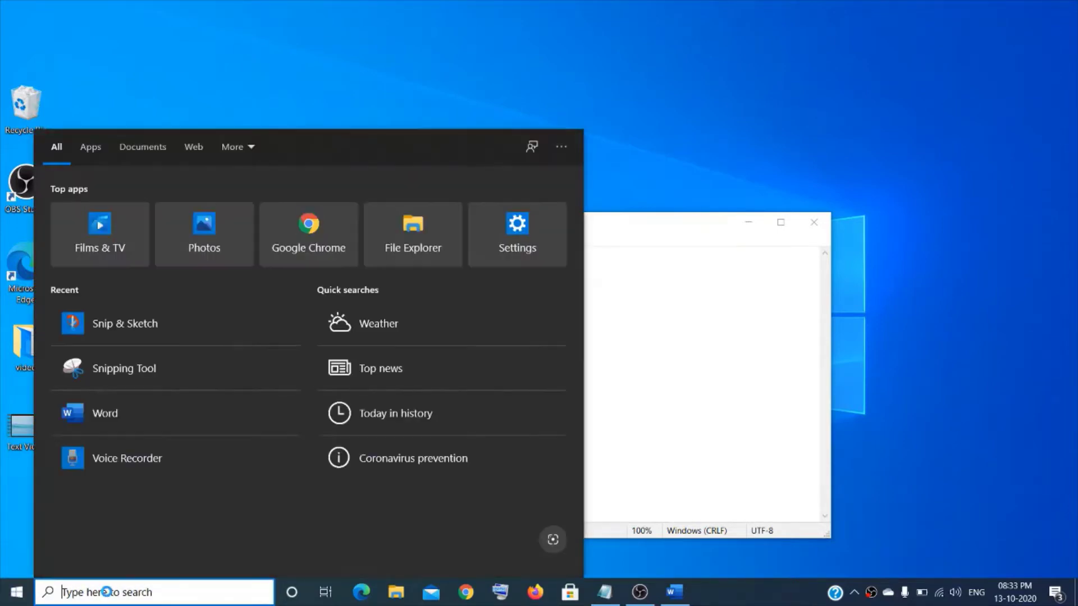
pyautogui.write('sketch')
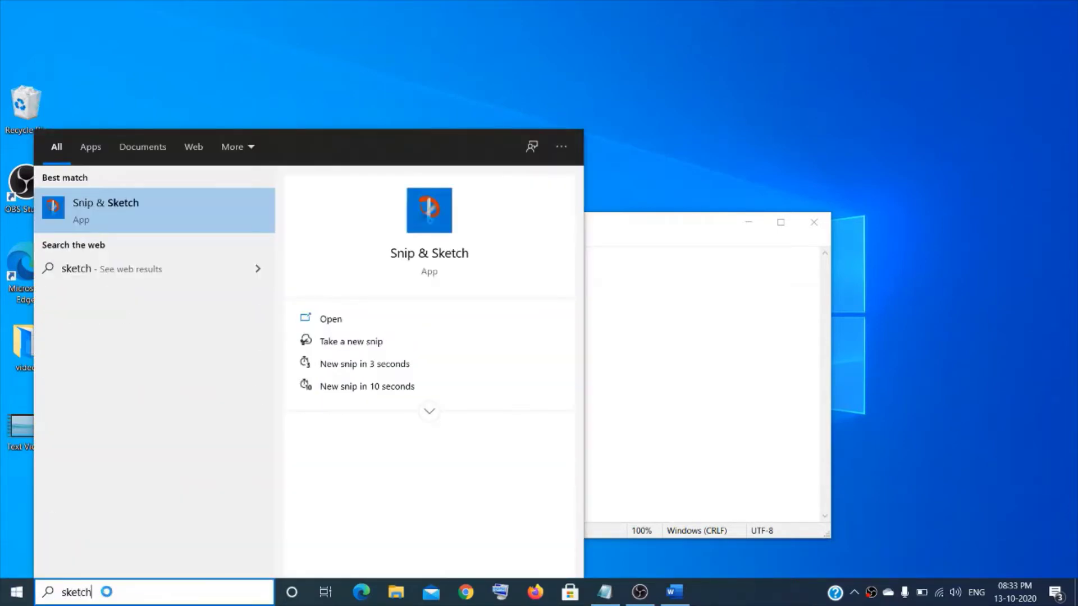
pyautogui.click(114, 208)
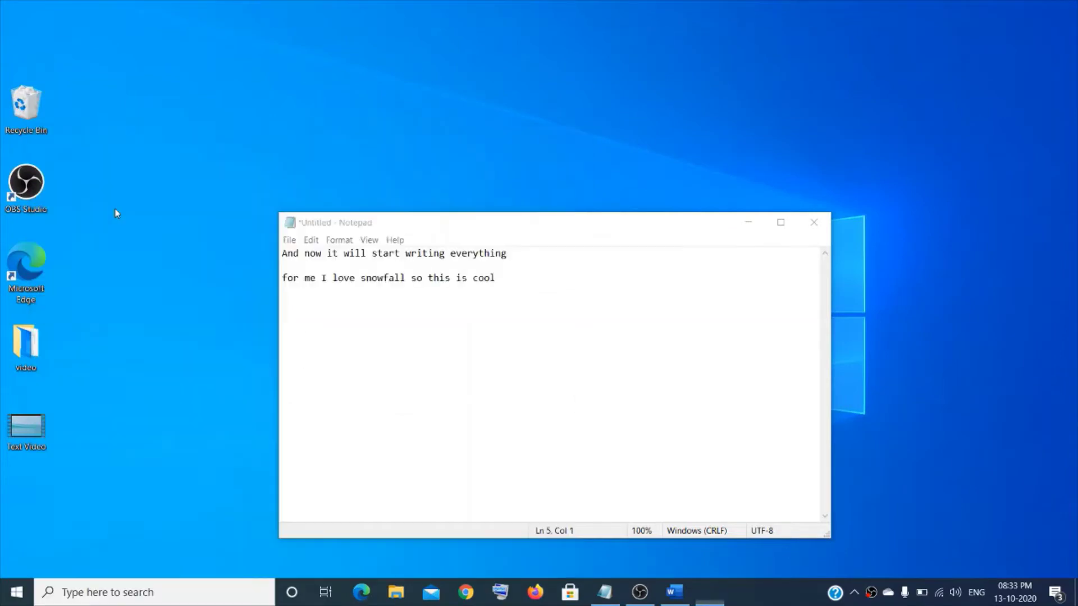
pyautogui.click(59, 41)
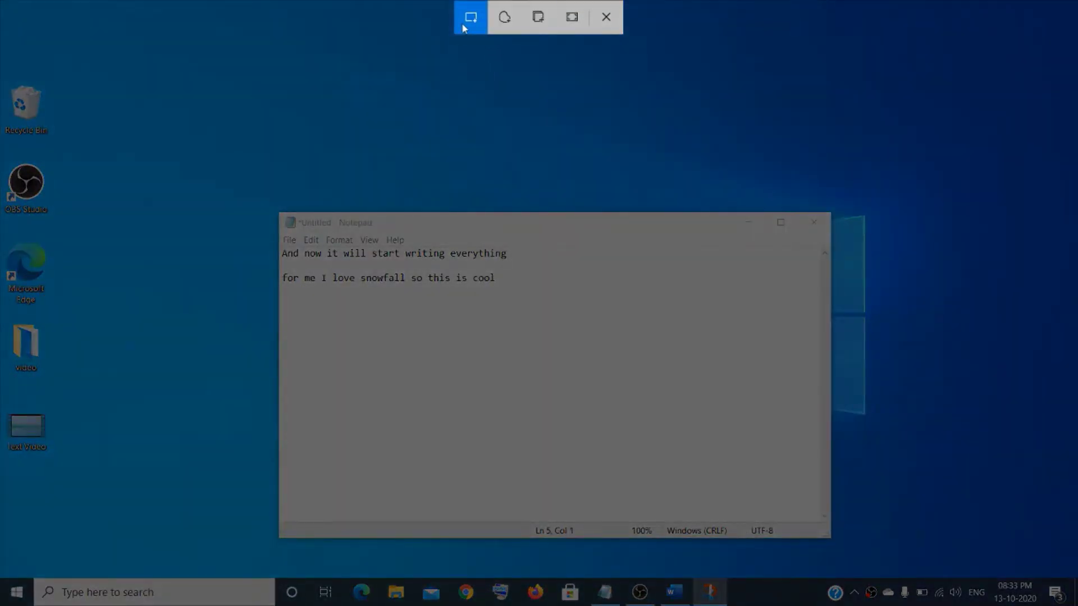
pyautogui.moveTo(260, 94); pyautogui.dragTo(907, 373)
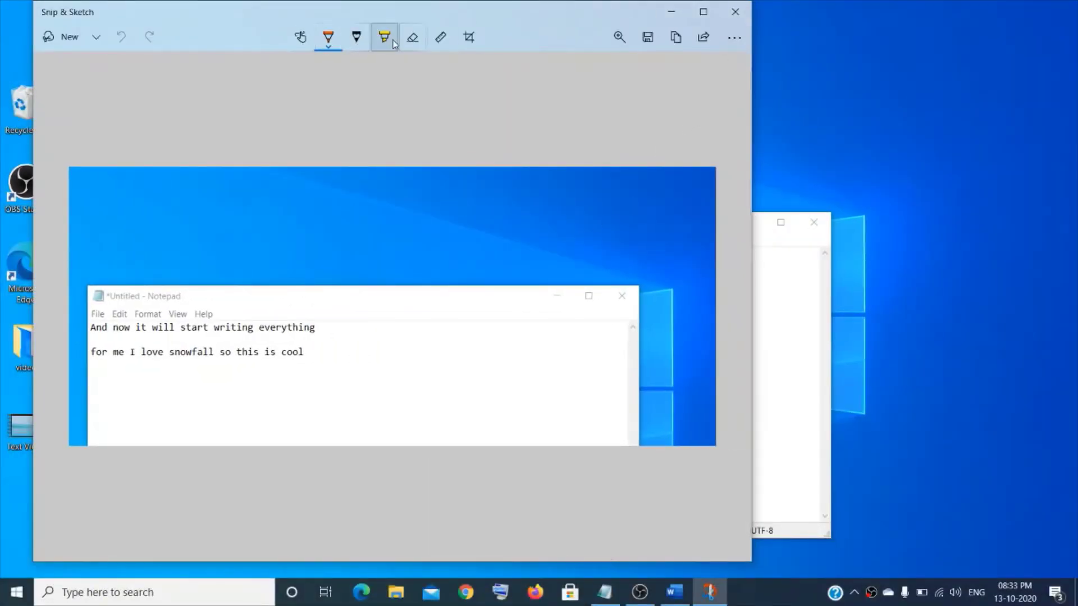
# Close Snip & Sketch, then call up the Win+Shift+S snipping bar and dismiss it.
pyautogui.click(735, 12)
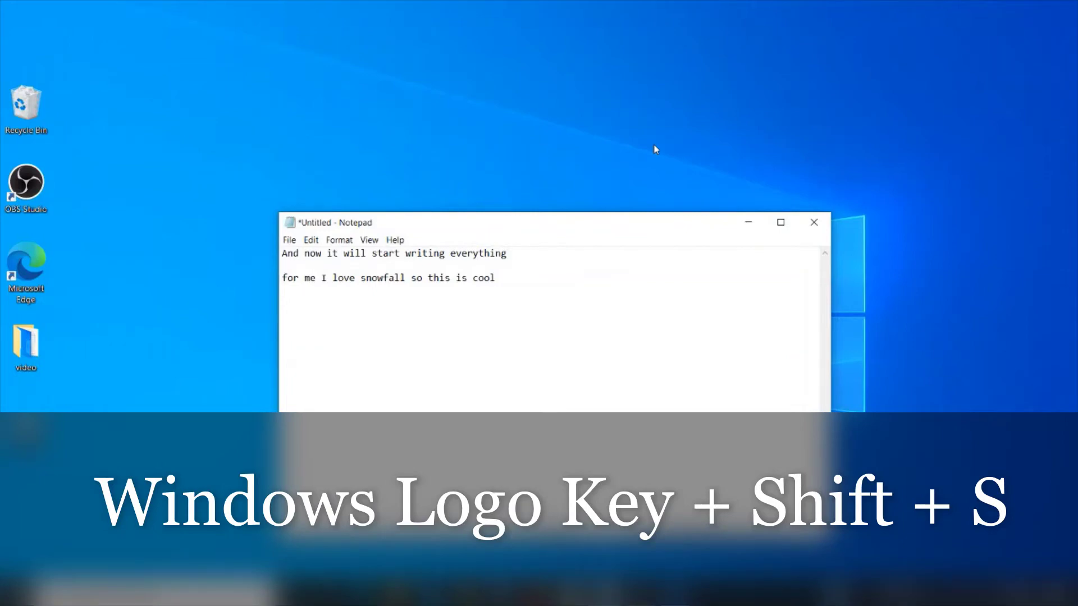
pyautogui.press('super+shift+s')
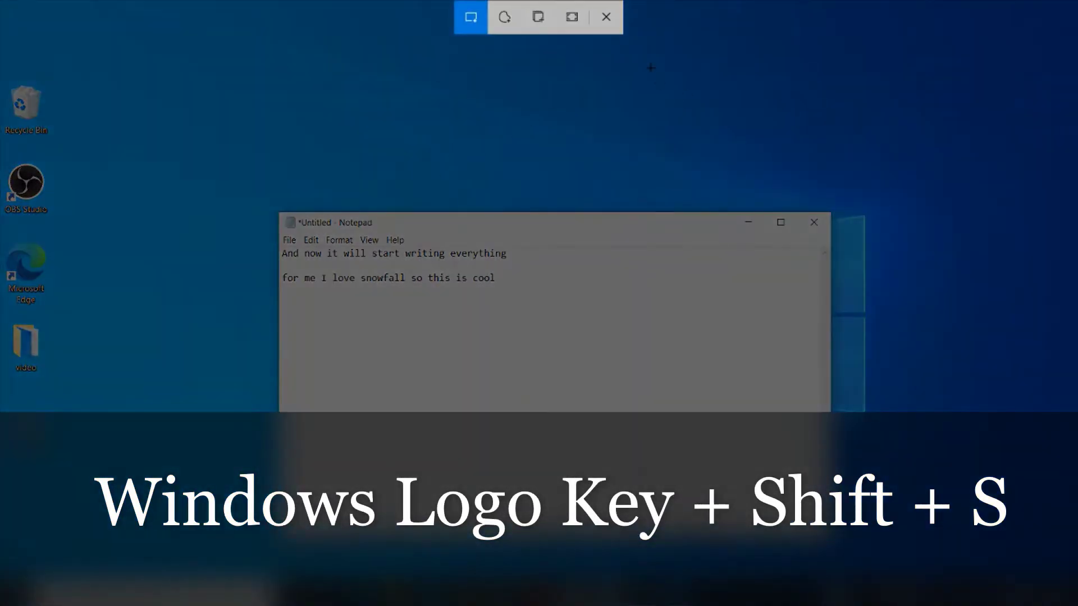
pyautogui.click(612, 22)
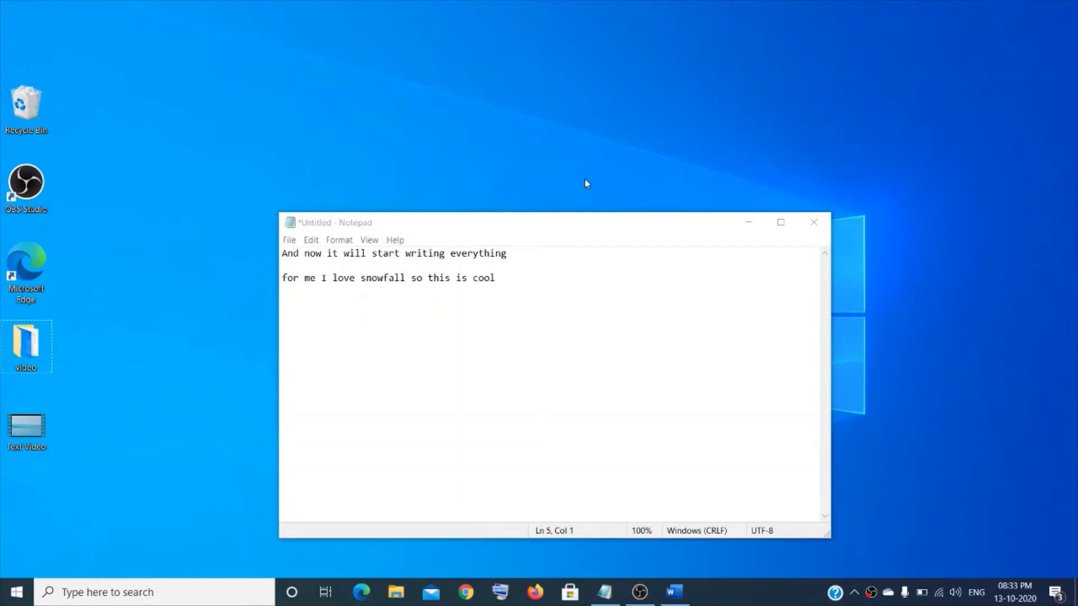
# Switch on 'Use the PrtScn button to open screen snipping' under Ease of Access > Keyboard.
pyautogui.click(16, 595)
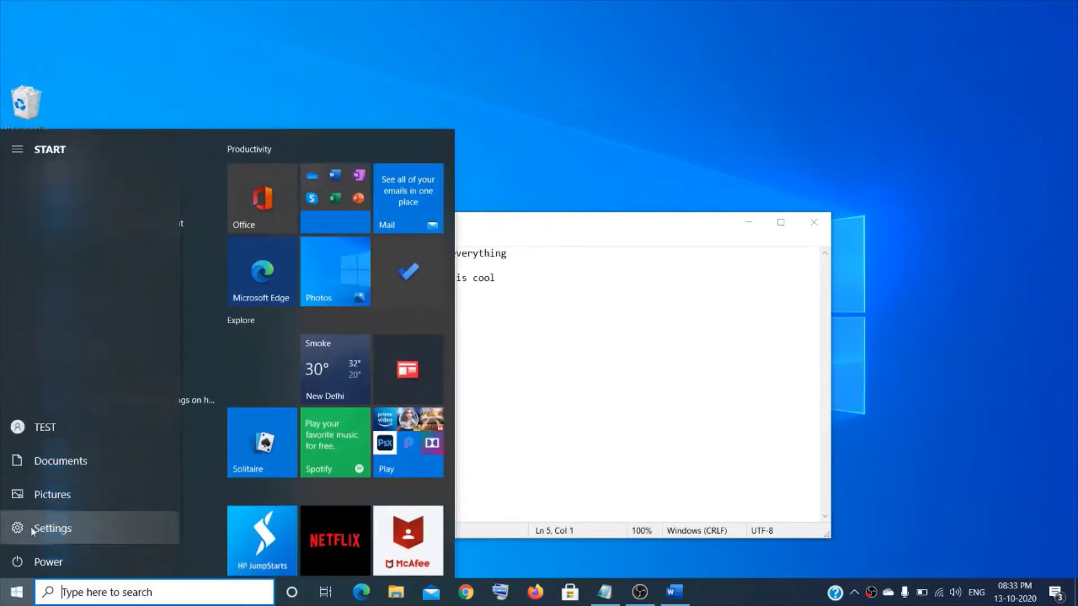
pyautogui.click(36, 528)
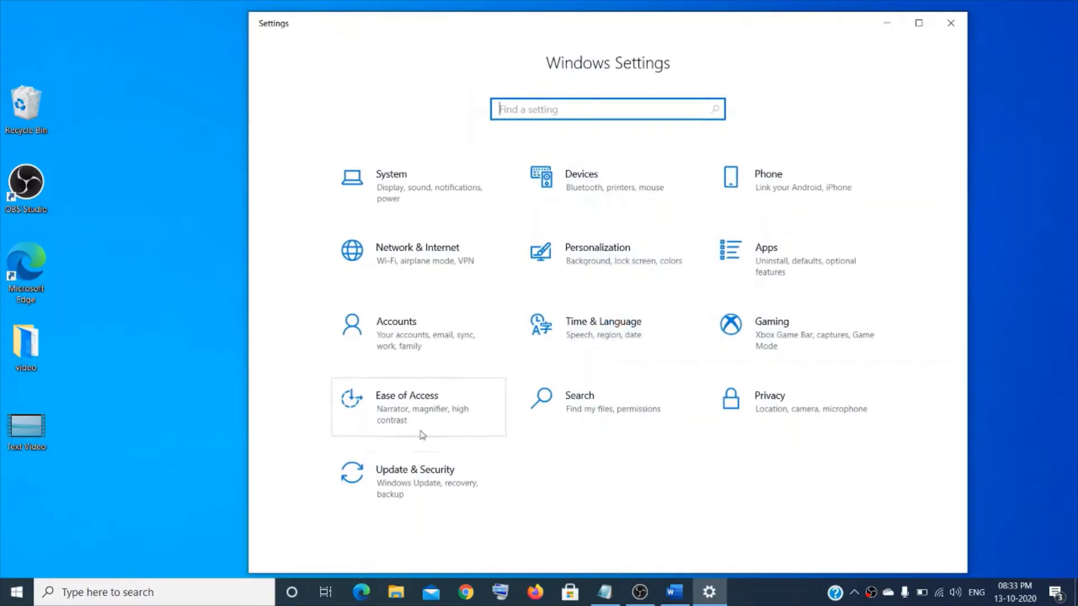
pyautogui.click(409, 411)
pyautogui.scroll(-3, 380, 400)
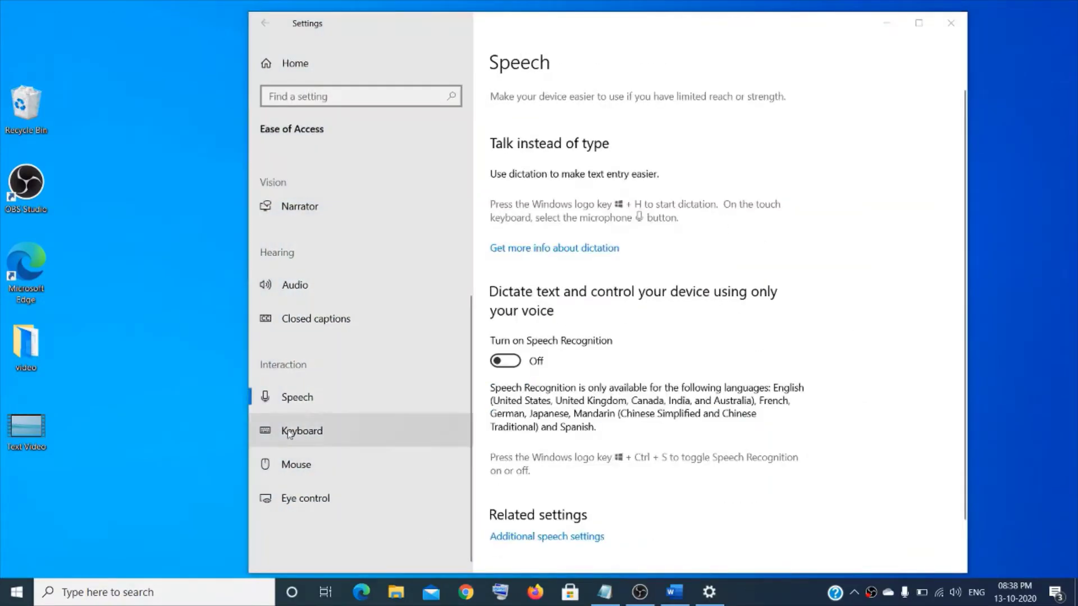
pyautogui.click(314, 439)
pyautogui.scroll(-10, 668, 315)
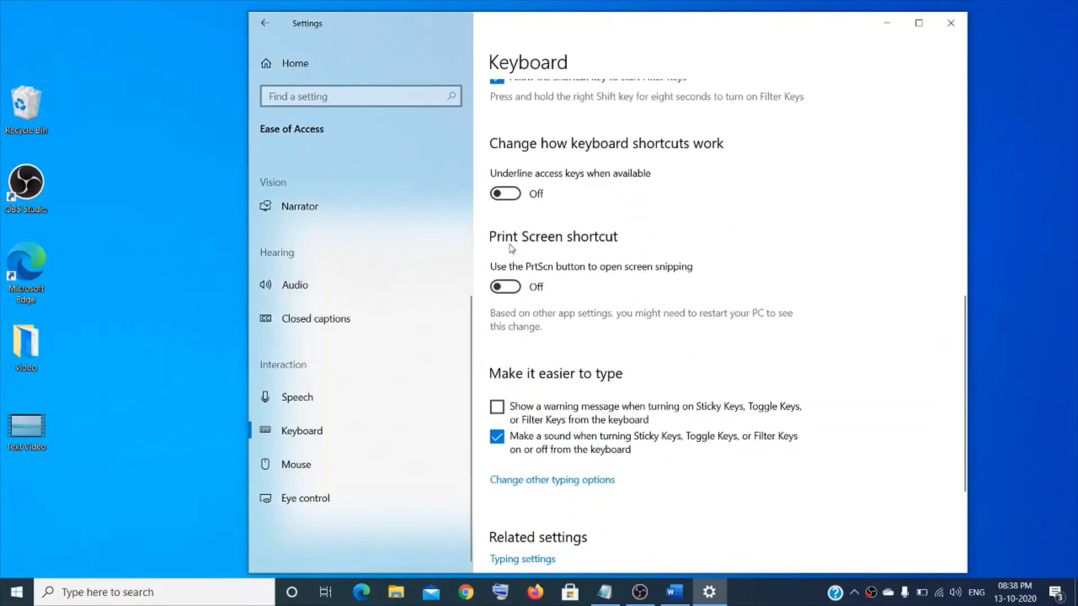
pyautogui.click(514, 288)
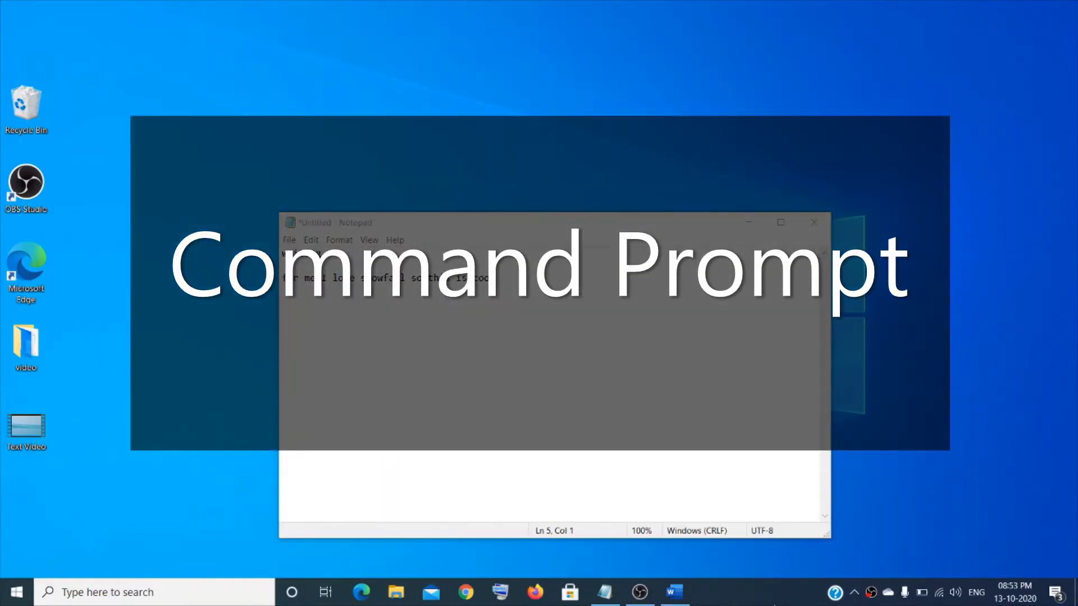
# Open Command Prompt from a 'cmd' search.
pyautogui.click(176, 594)
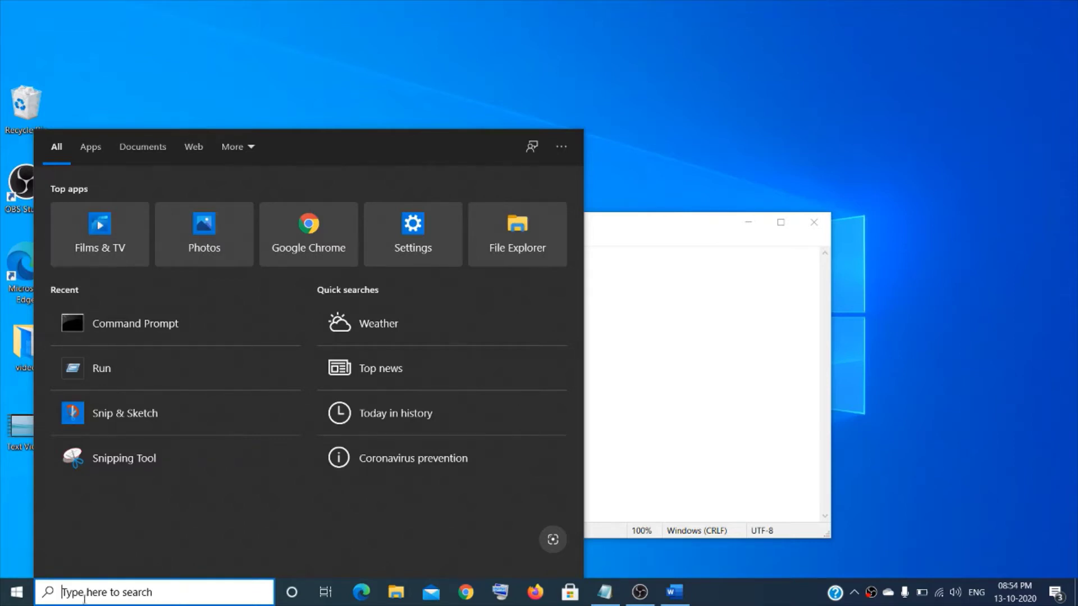
pyautogui.write('cmd')
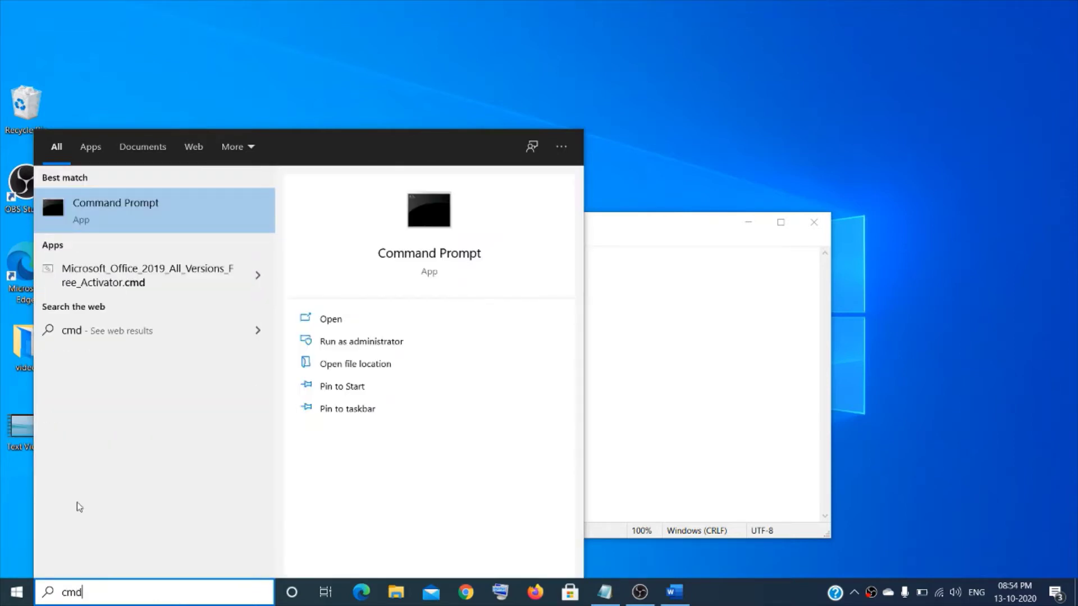
pyautogui.click(168, 216)
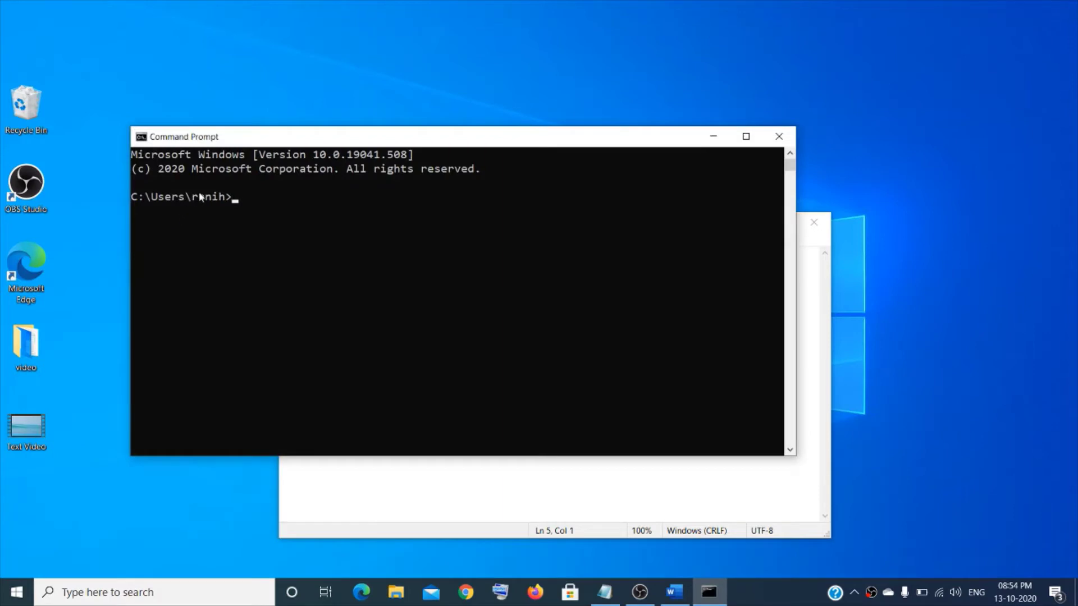
# Copy 'writing' from Notepad and try Ctrl+V twice, leaving '^V^V' at the prompt.
pyautogui.click(805, 307)
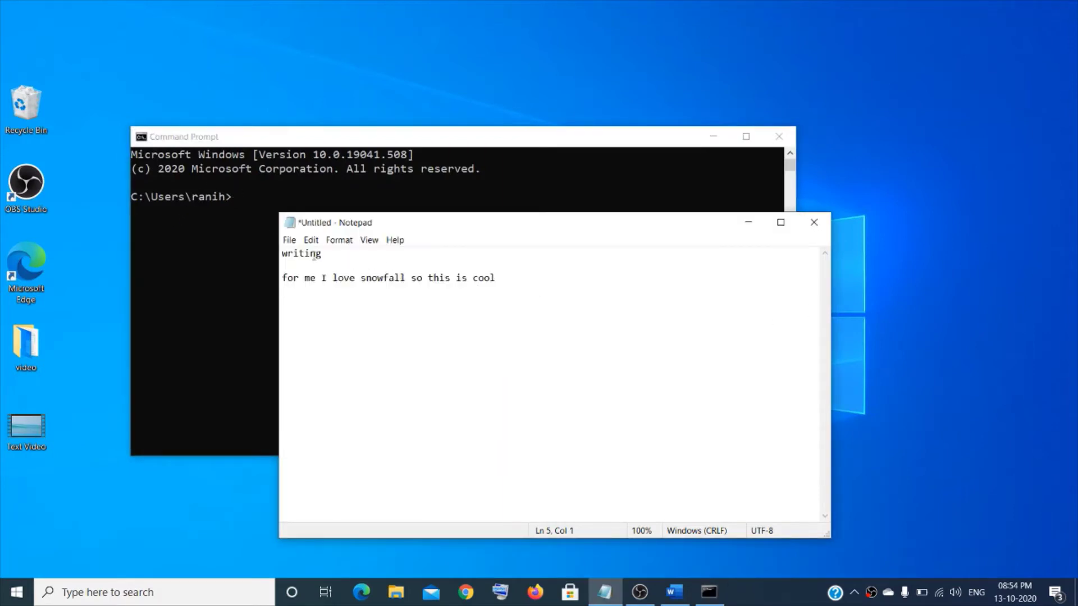
pyautogui.moveTo(323, 254); pyautogui.dragTo(255, 258)
pyautogui.click(243, 217)
pyautogui.hotkey('ctrl', 'v')
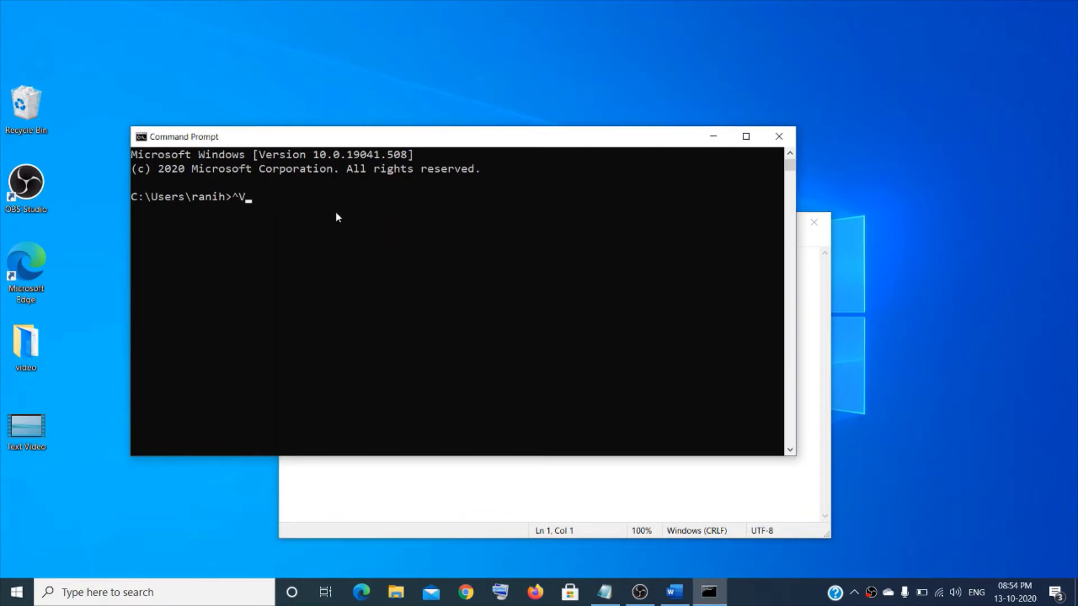
pyautogui.hotkey('ctrl', 'v')
# Enable Ctrl key shortcuts in the console's Properties > Options and confirm with OK.
pyautogui.rightClick(185, 142)
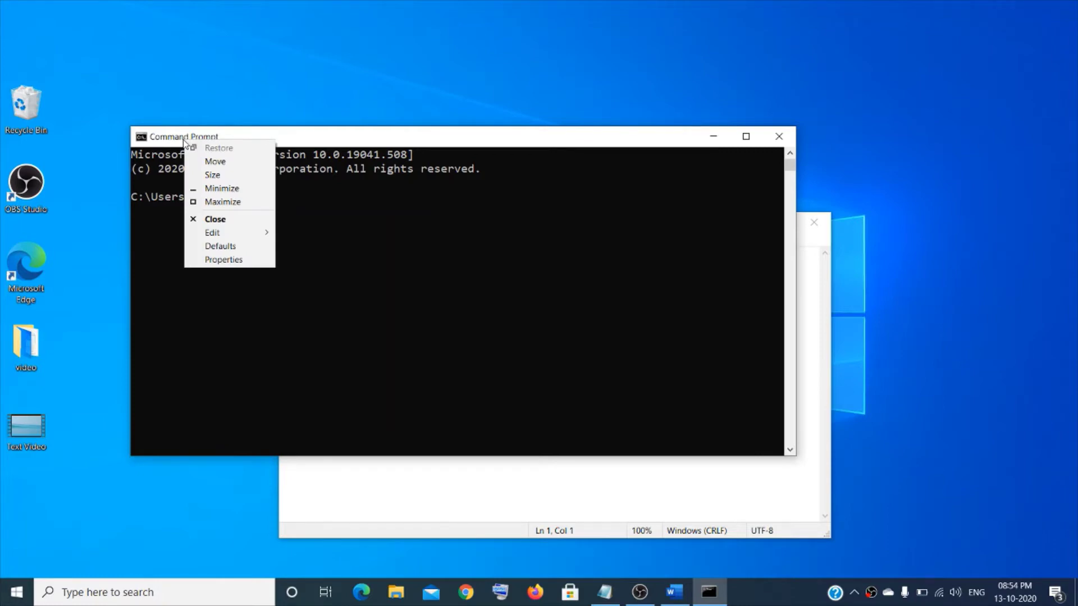
pyautogui.click(224, 261)
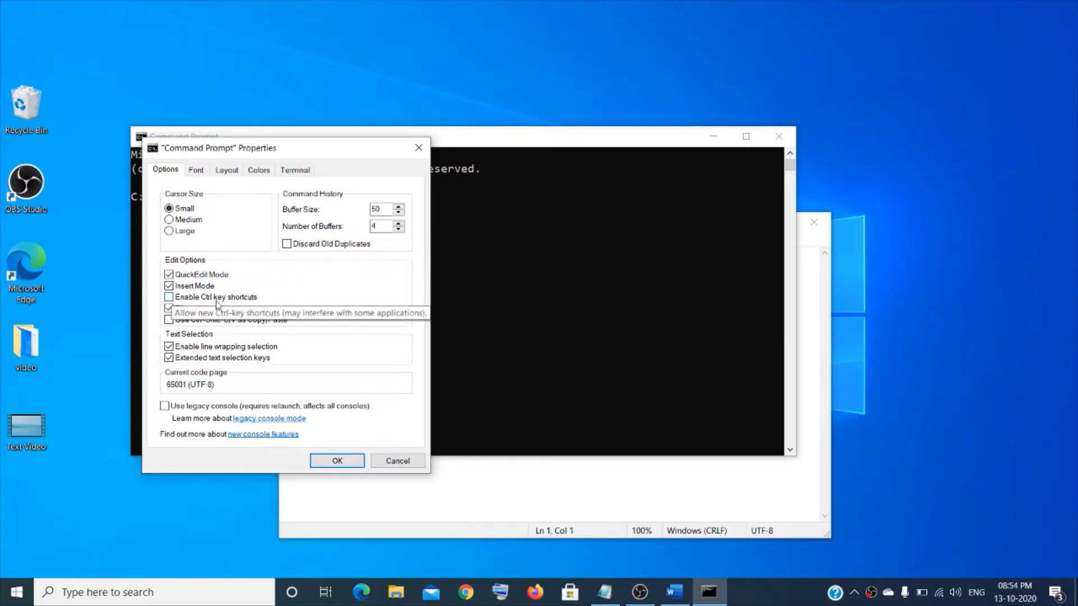
pyautogui.click(169, 297)
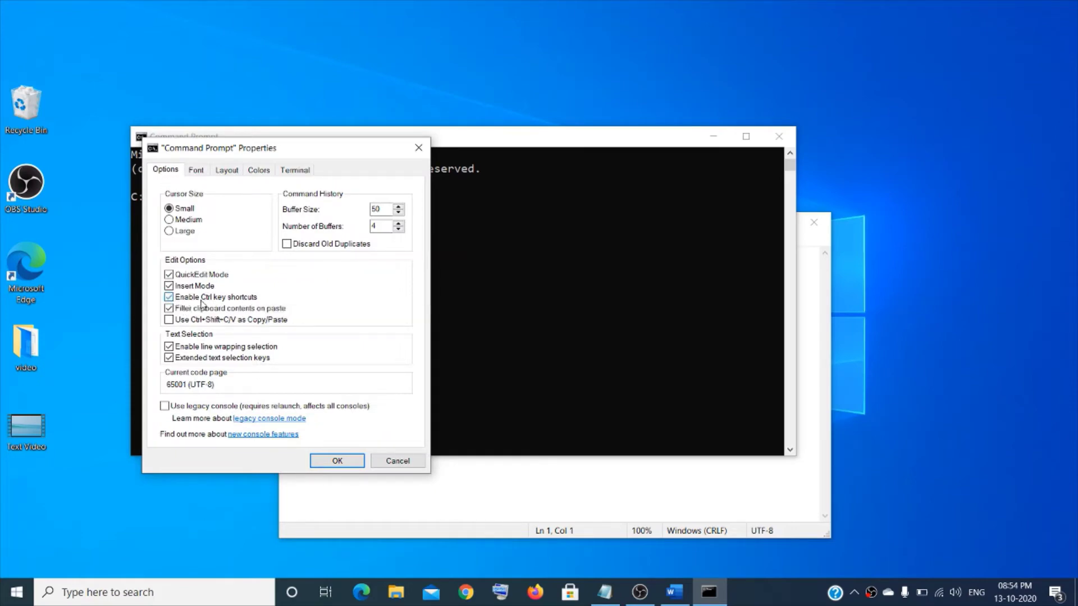
pyautogui.click(336, 461)
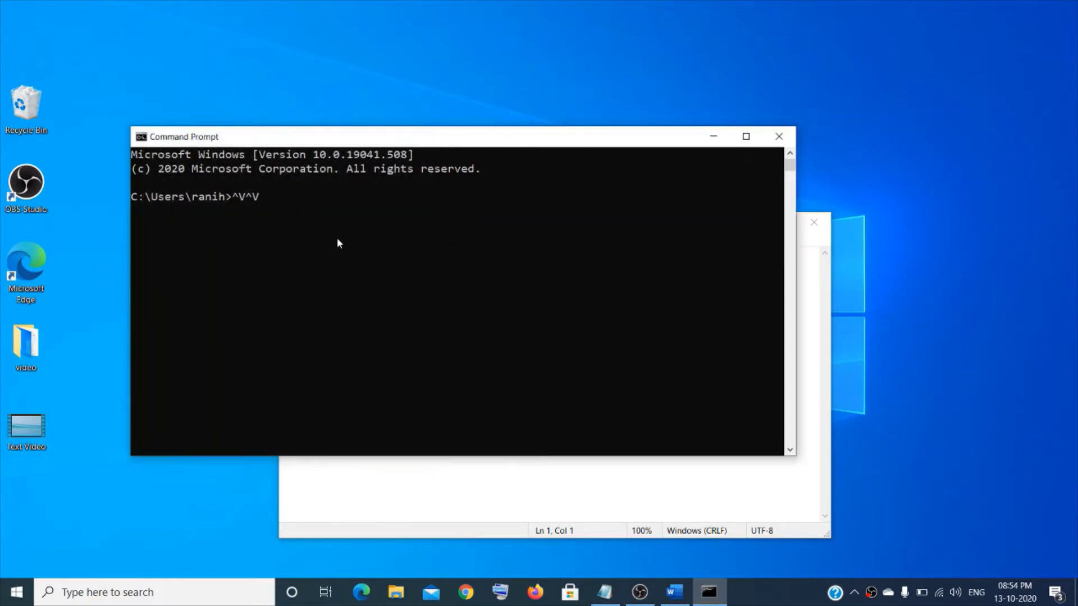
# Copy 'writing' from Notepad and paste it three times at the console prompt.
pyautogui.hotkey('alt', 'Tab')
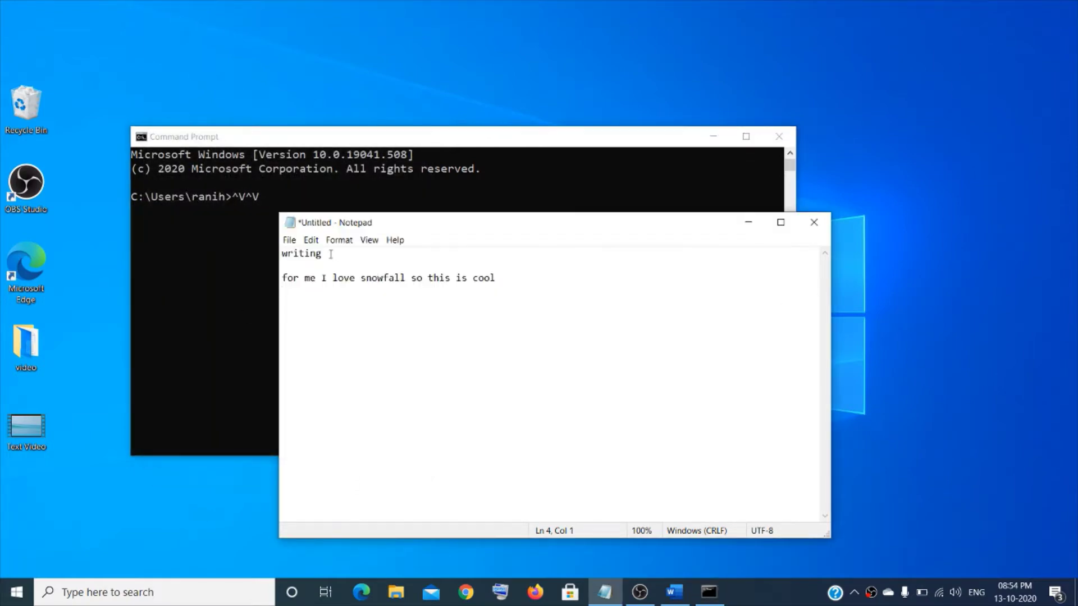
pyautogui.moveTo(328, 254); pyautogui.dragTo(205, 255)
pyautogui.press('super+c')
pyautogui.click(267, 201)
pyautogui.rightClick(393, 233)
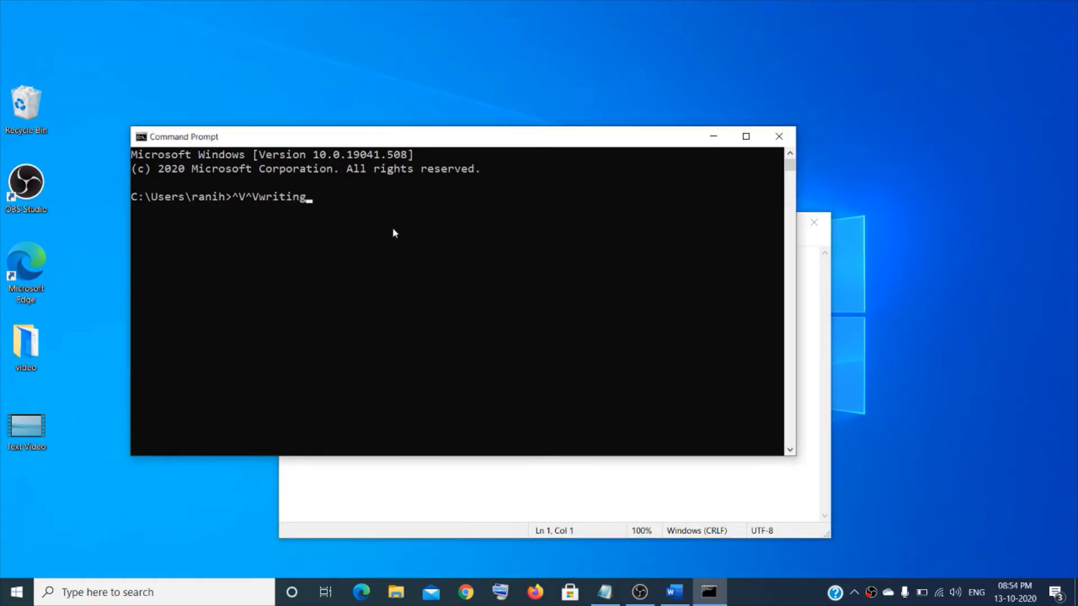
pyautogui.rightClick(393, 232)
pyautogui.rightClick(393, 232)
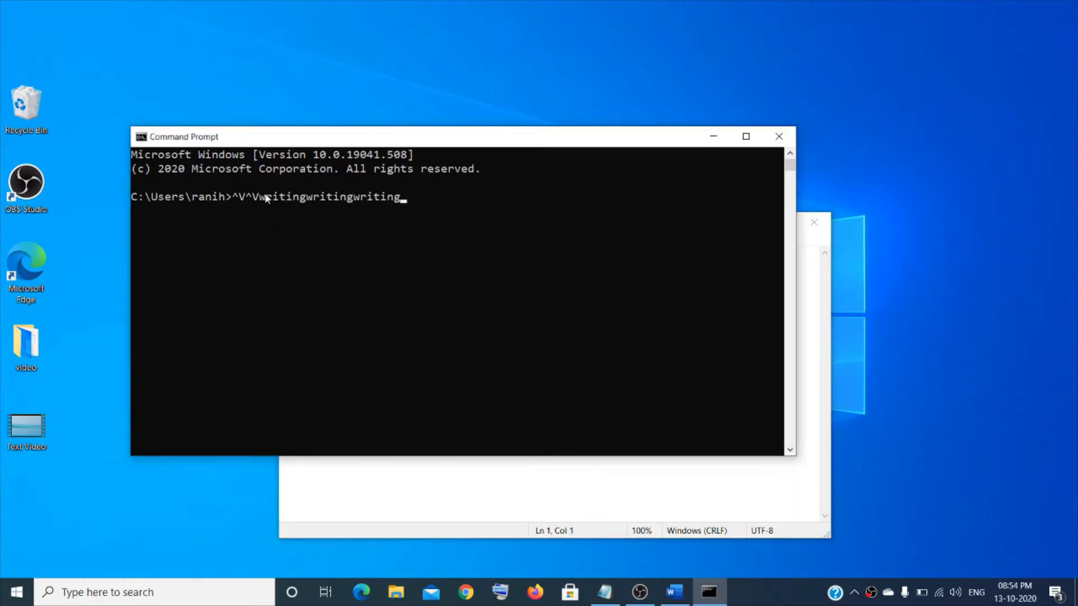
pyautogui.rightClick(179, 144)
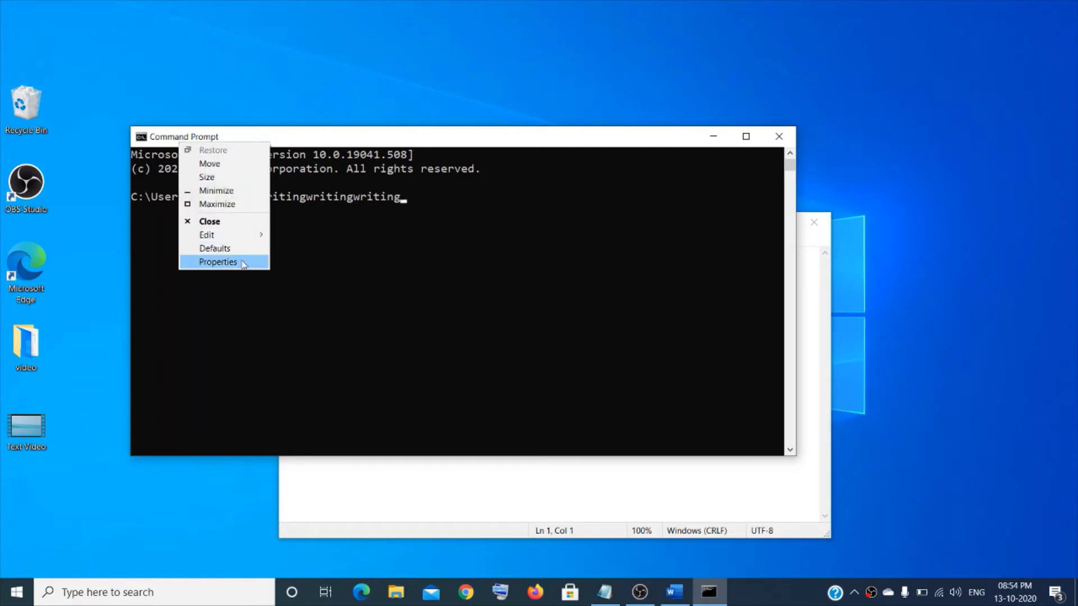
# Adjust the Opacity slider on the console's Colors tab, then restore full opacity.
pyautogui.click(238, 262)
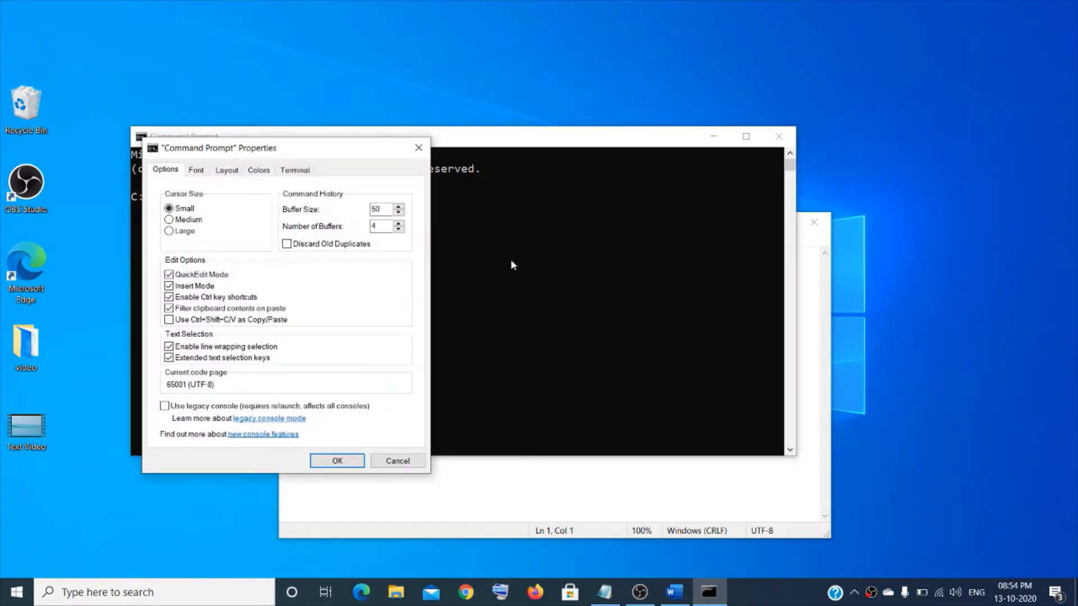
pyautogui.click(258, 170)
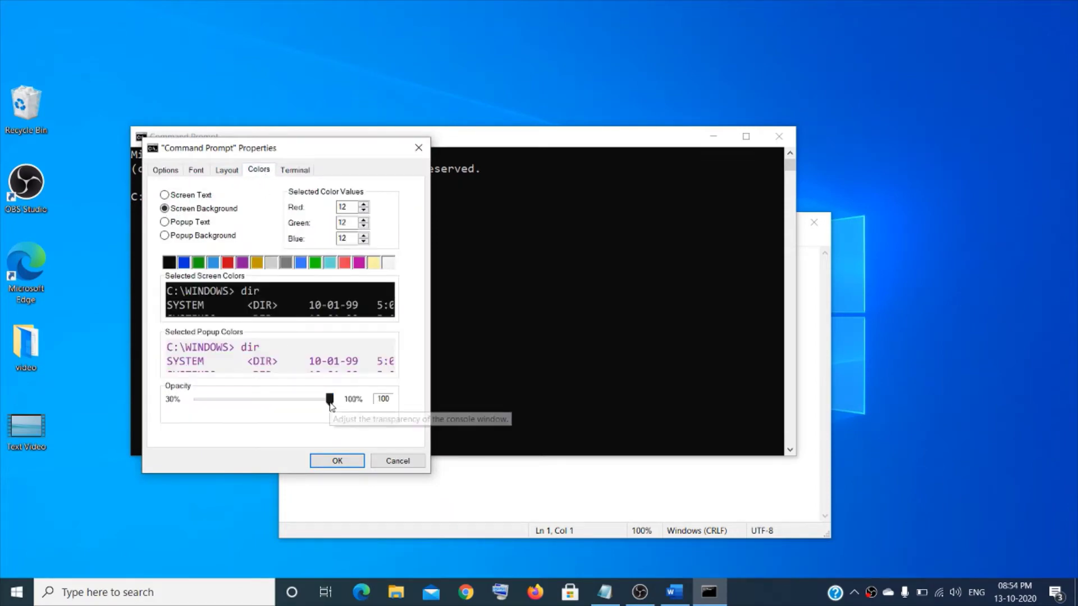
pyautogui.moveTo(330, 404); pyautogui.dragTo(292, 406)
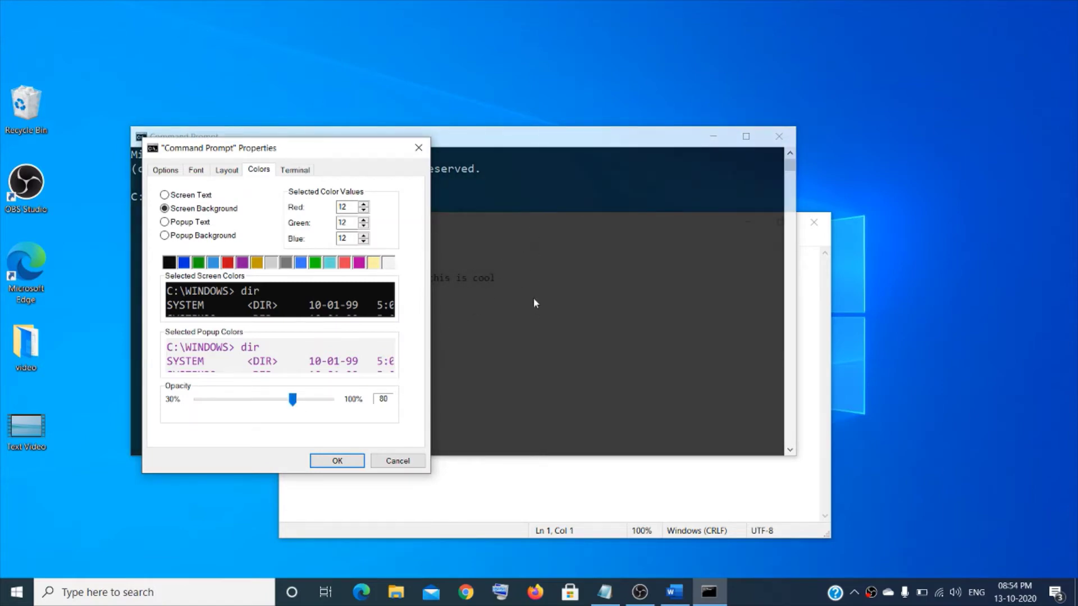
pyautogui.moveTo(293, 404); pyautogui.dragTo(335, 405)
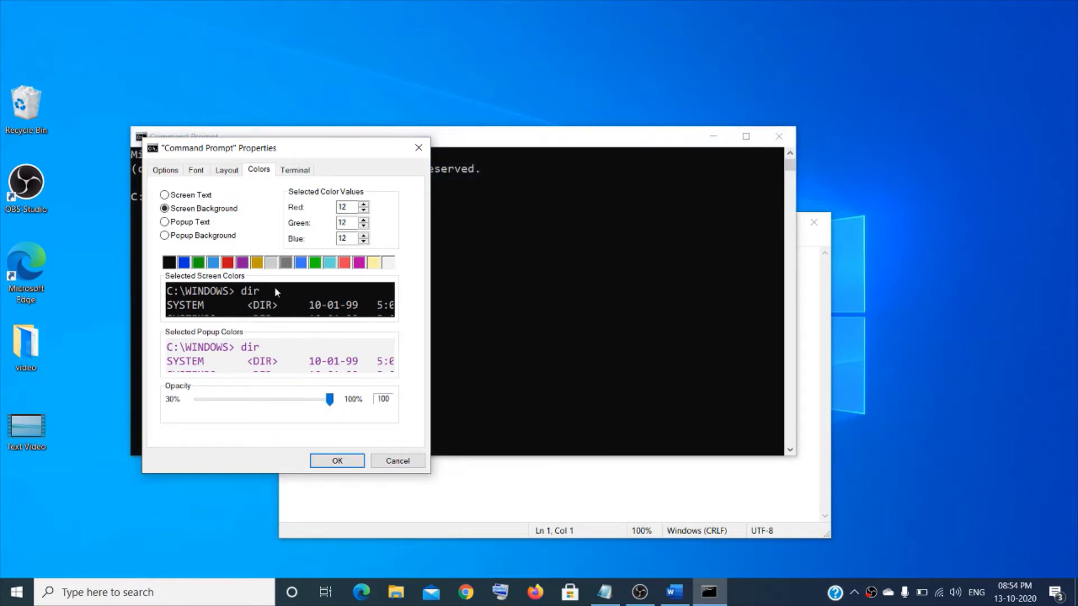
# Set the Screen Background to red, apply with OK, and close the console.
pyautogui.click(186, 263)
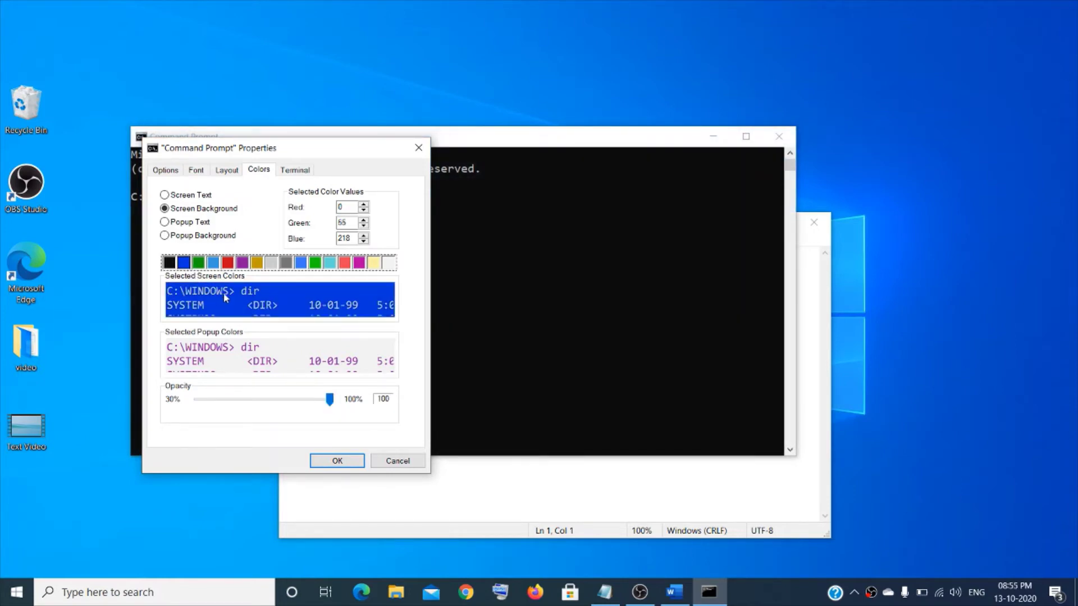
pyautogui.click(228, 264)
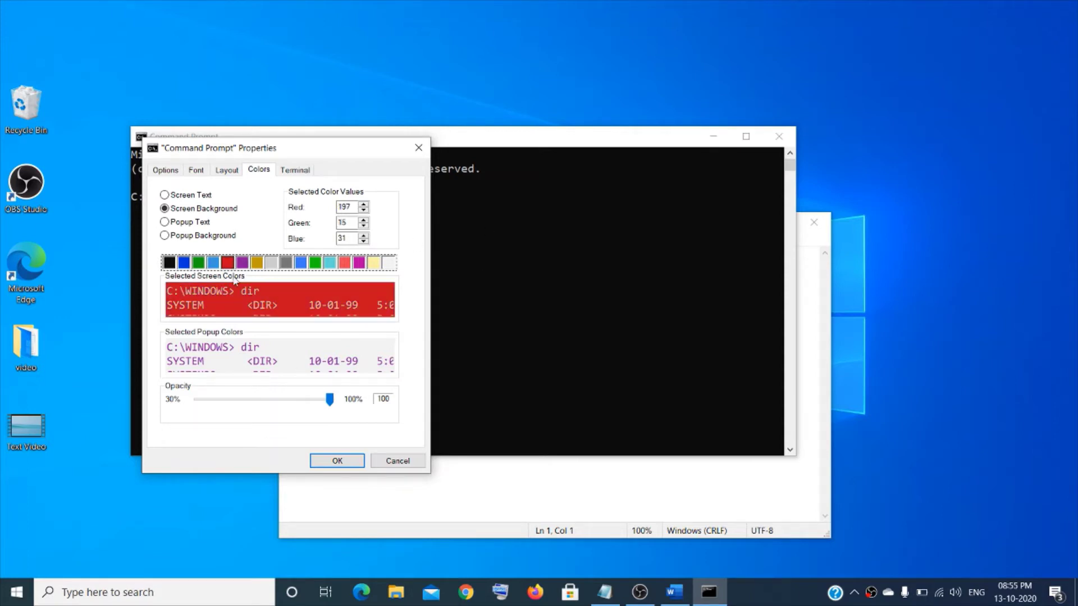
pyautogui.click(514, 241)
pyautogui.click(344, 462)
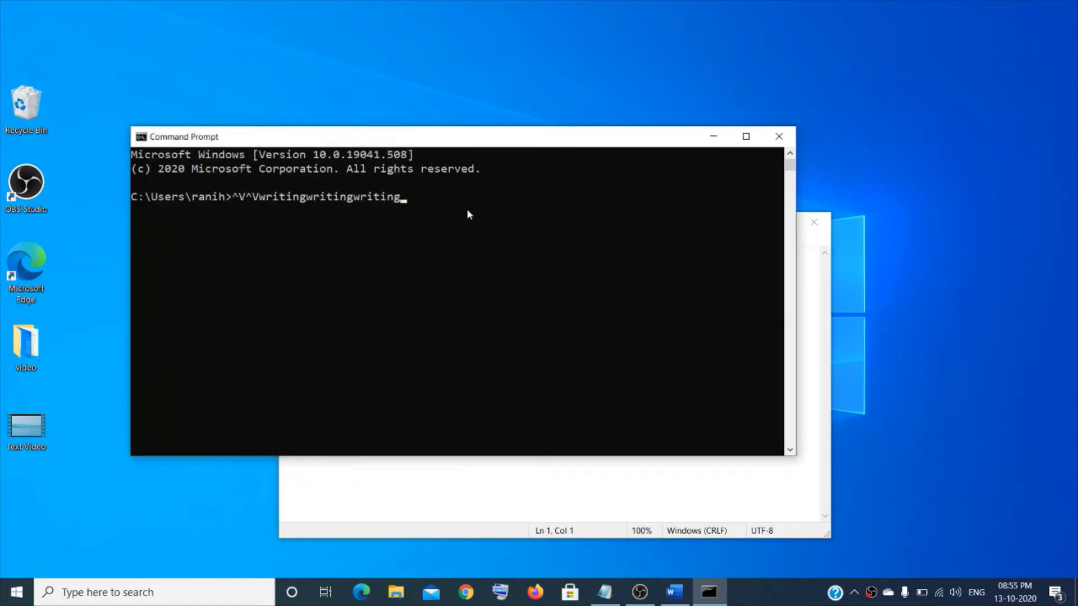
pyautogui.write('sdsdsd')
pyautogui.click(755, 594)
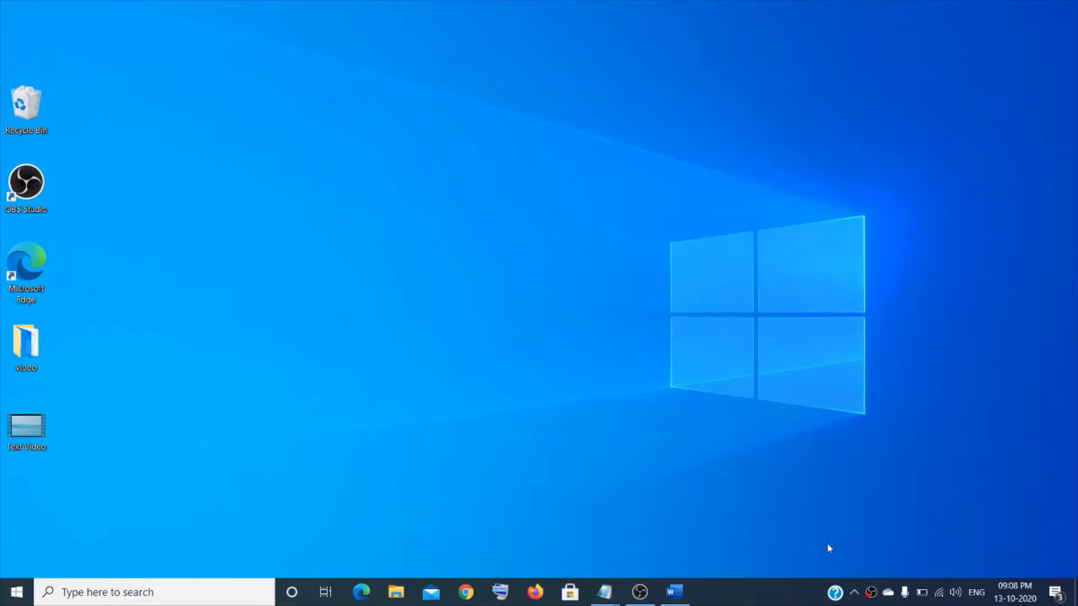
pyautogui.click(17, 595)
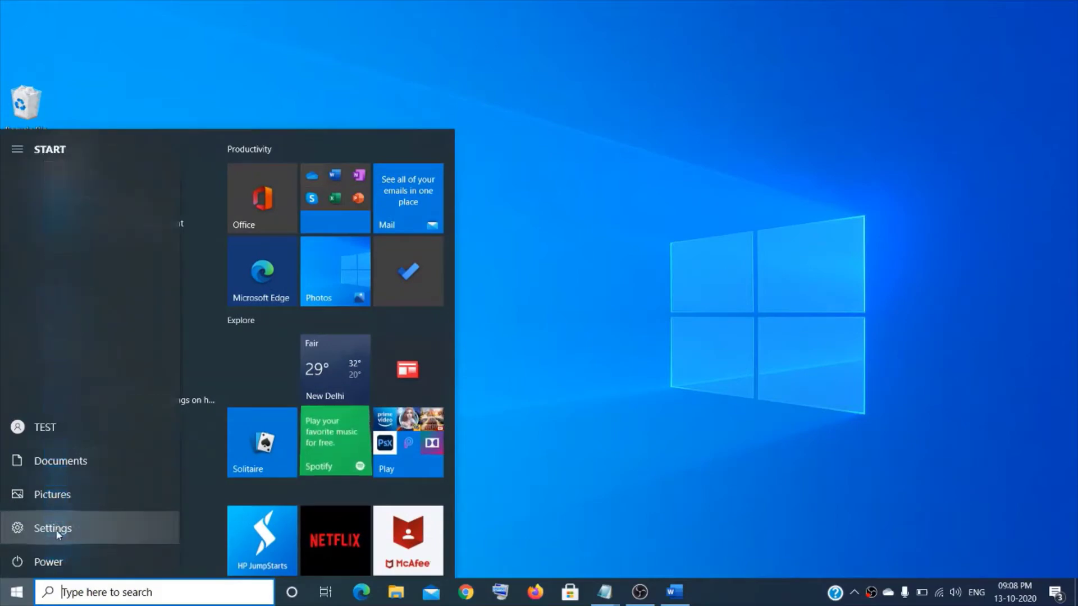
pyautogui.click(23, 528)
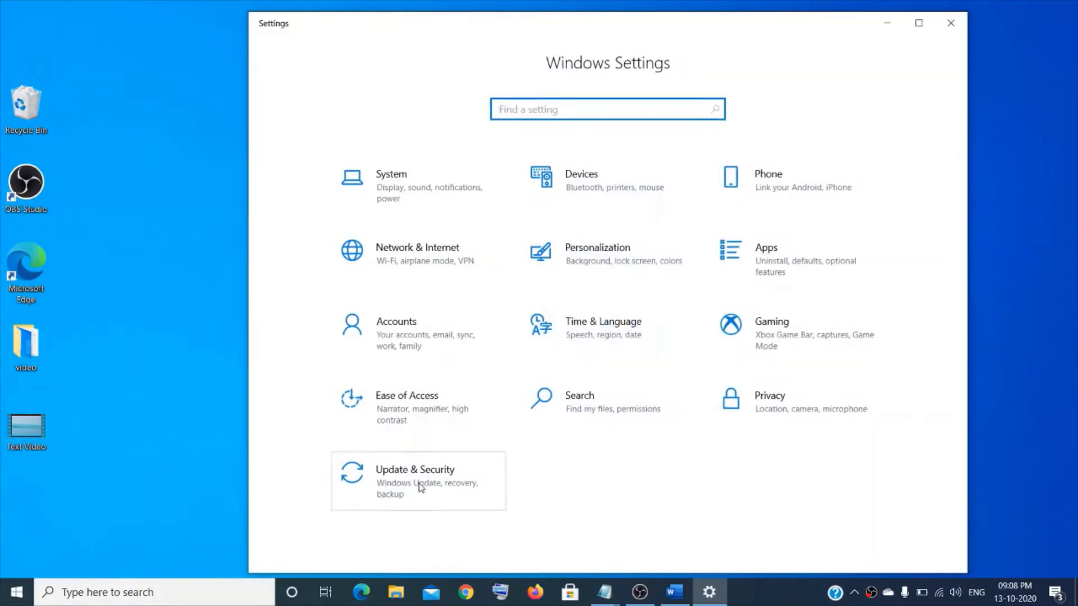
pyautogui.click(423, 479)
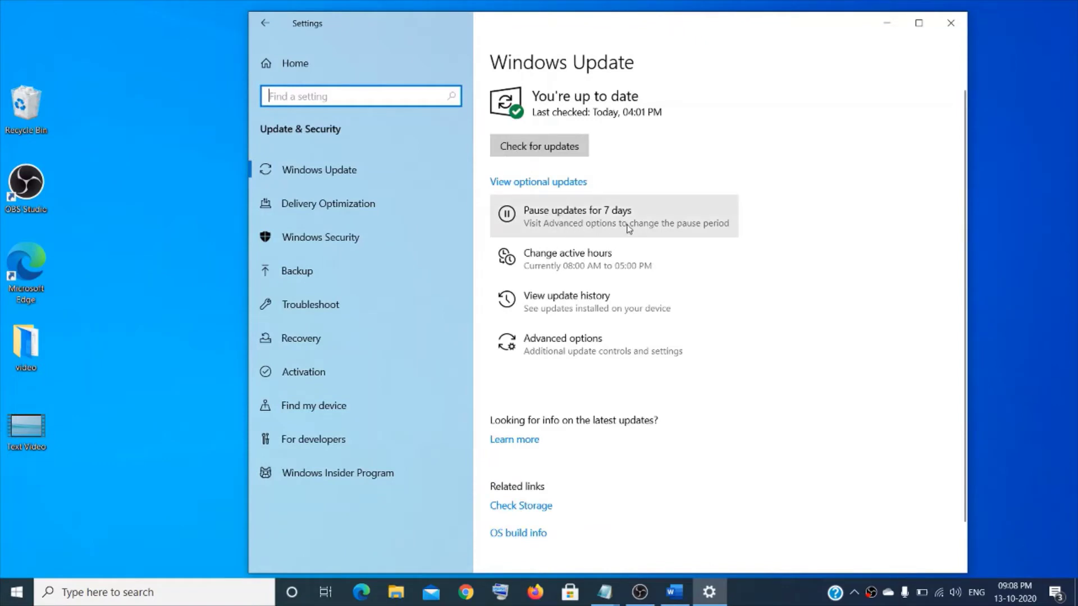
pyautogui.click(571, 267)
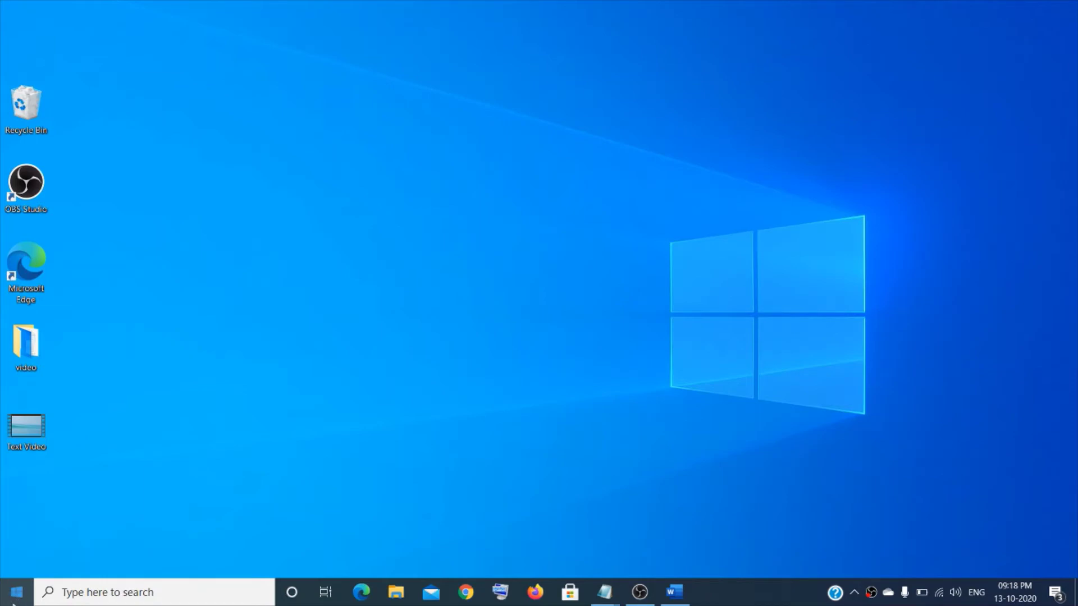
# Go to Settings > Privacy > Background apps.
pyautogui.click(16, 593)
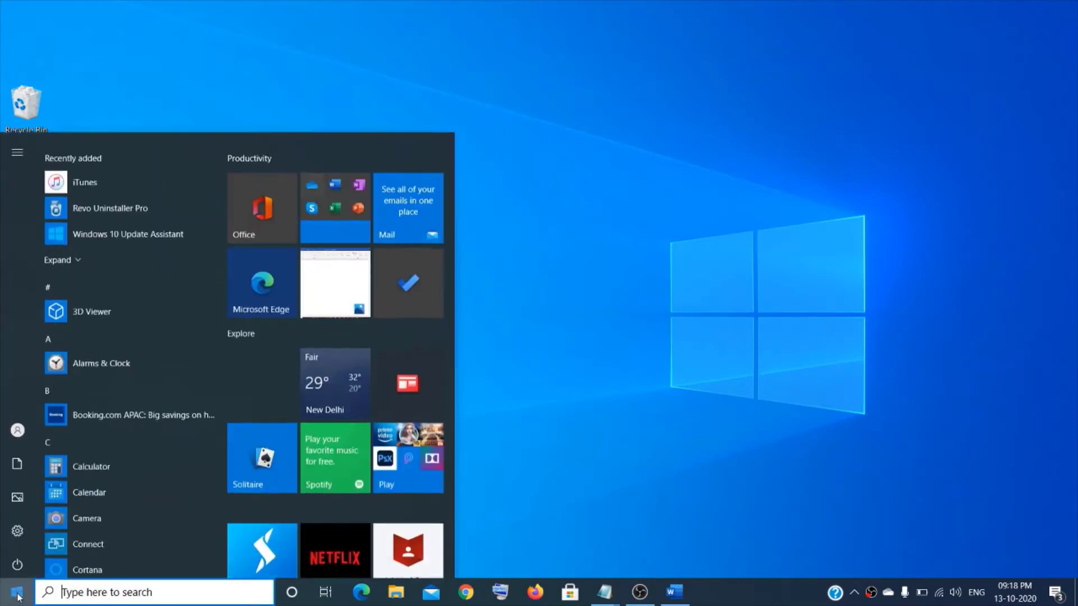
pyautogui.click(35, 528)
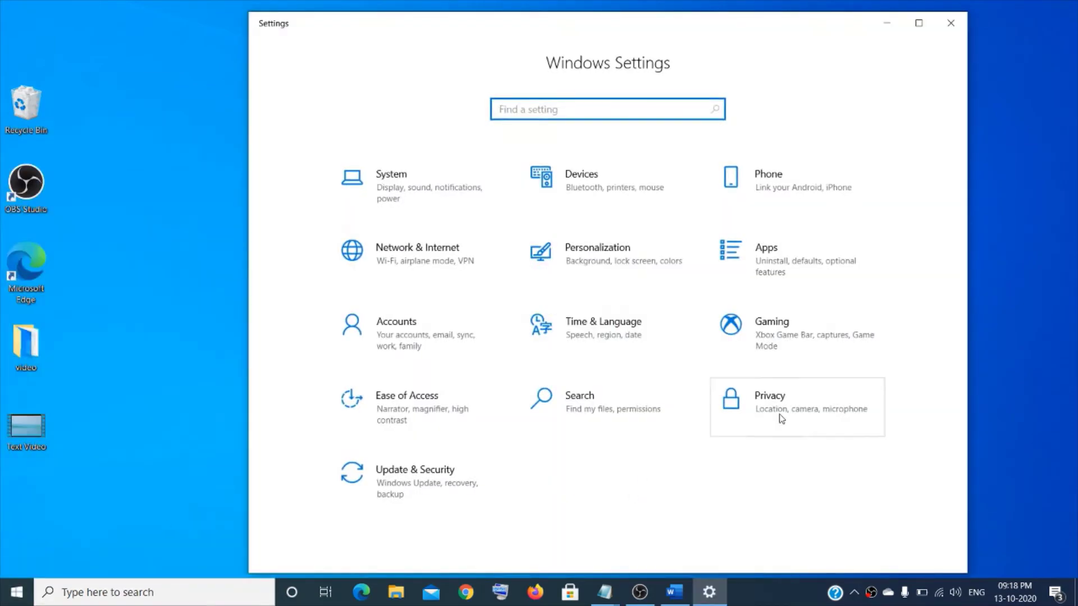
pyautogui.click(780, 413)
pyautogui.scroll(-8, 421, 385)
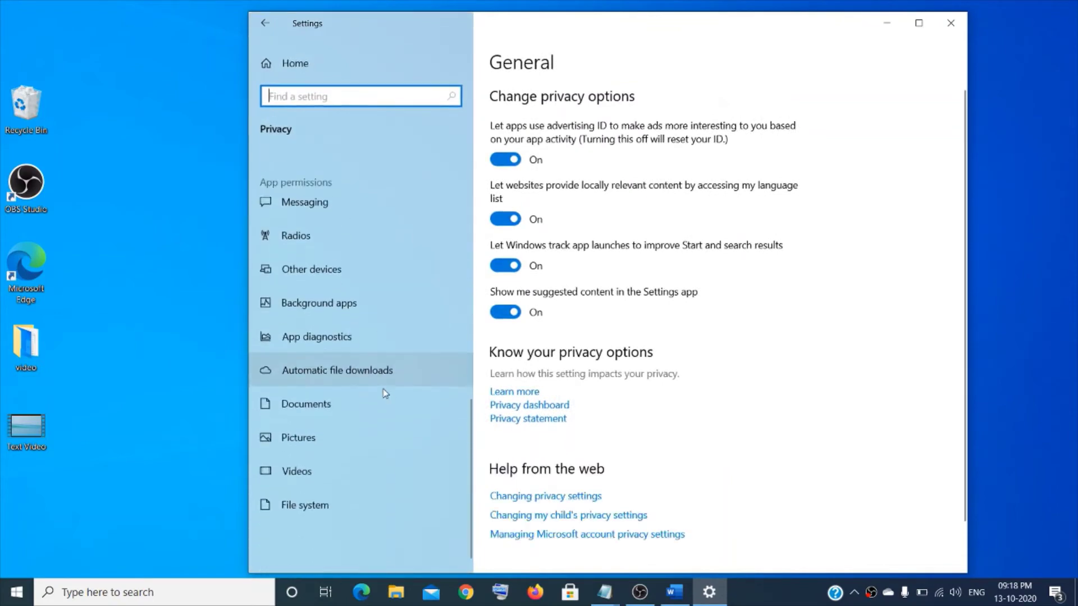
pyautogui.click(337, 302)
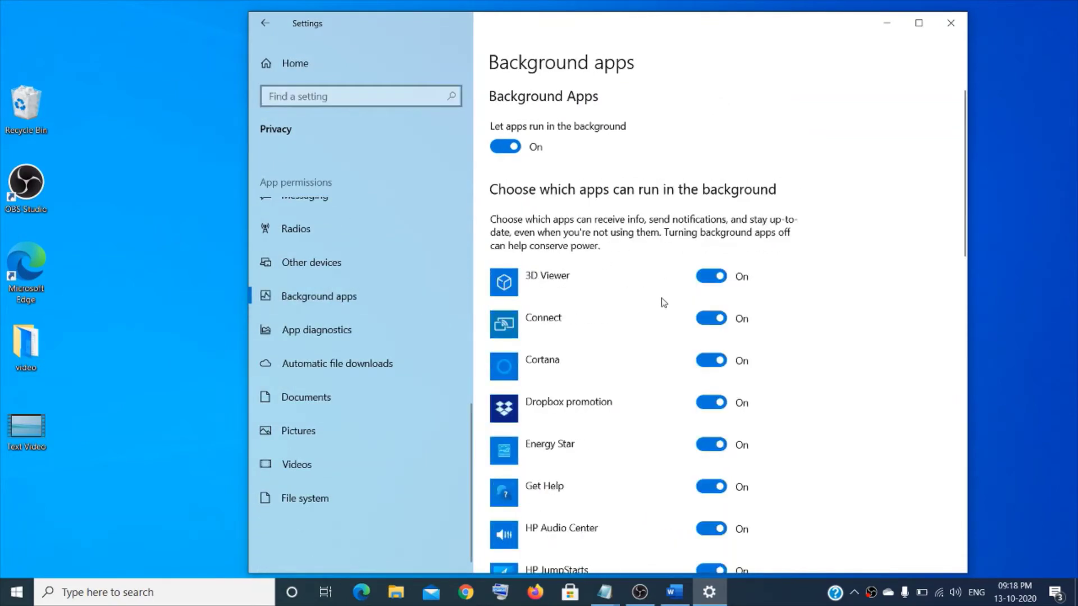
# Turn off background running for Alarms & Clock and close Settings.
pyautogui.scroll(-4, 693, 345)
pyautogui.scroll(6, 691, 347)
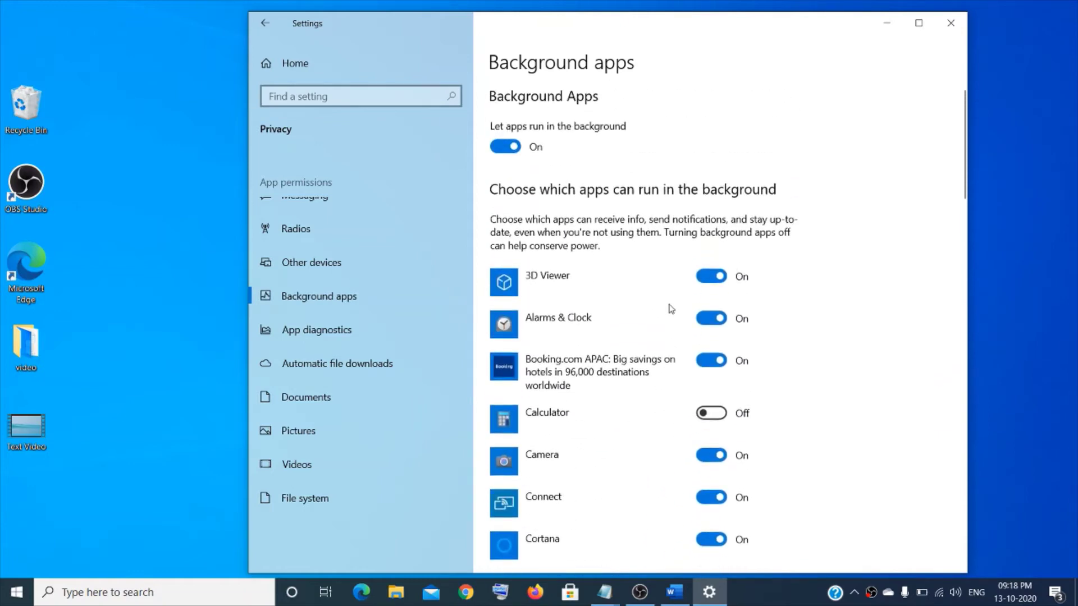
pyautogui.scroll(-3, 668, 308)
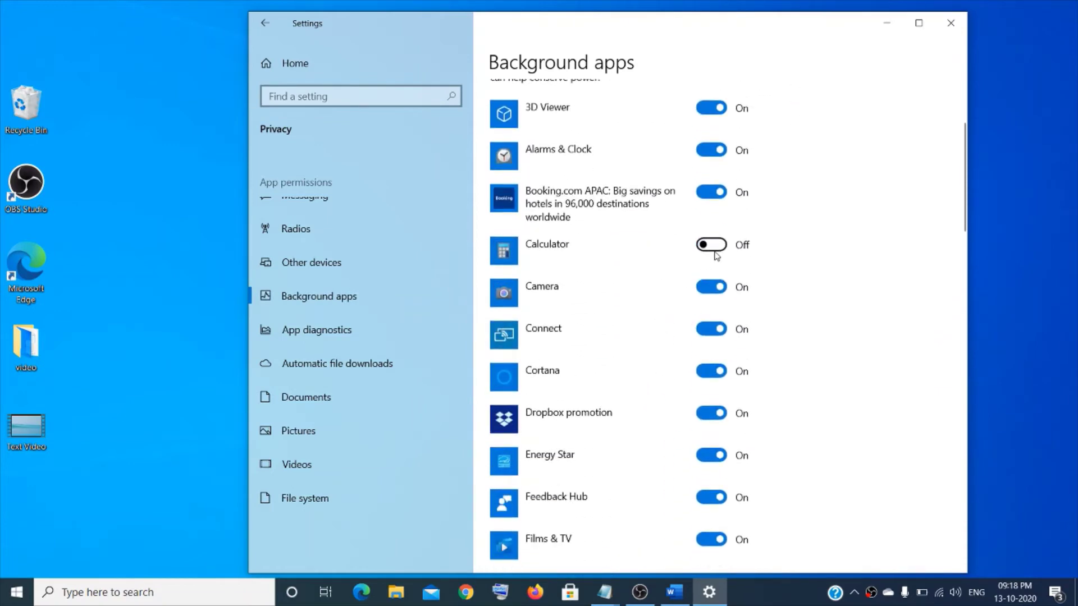
pyautogui.scroll(3, 724, 275)
pyautogui.click(711, 319)
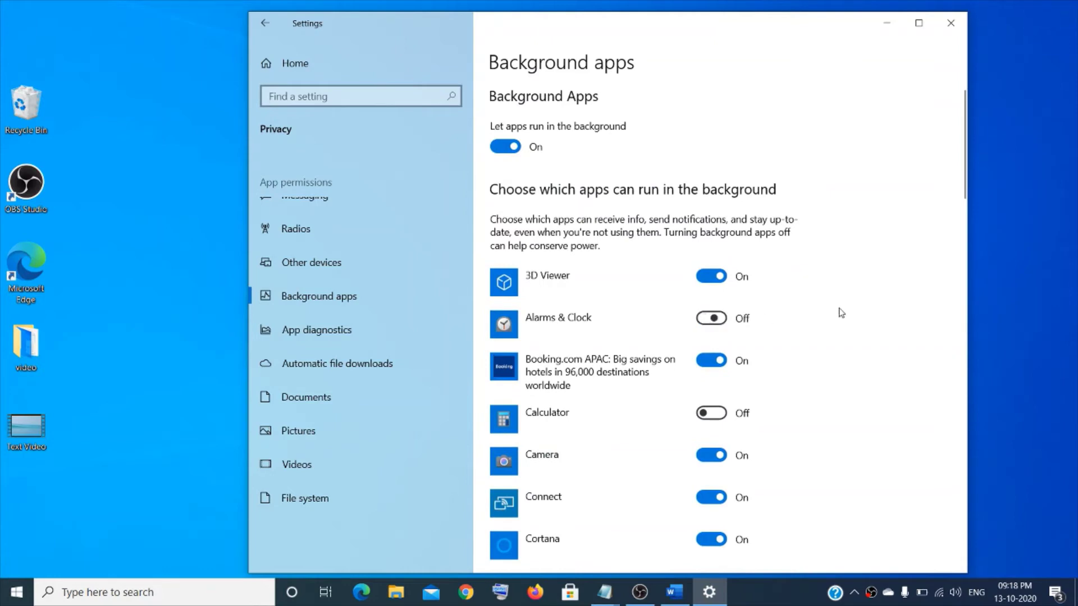
pyautogui.scroll(-3, 778, 324)
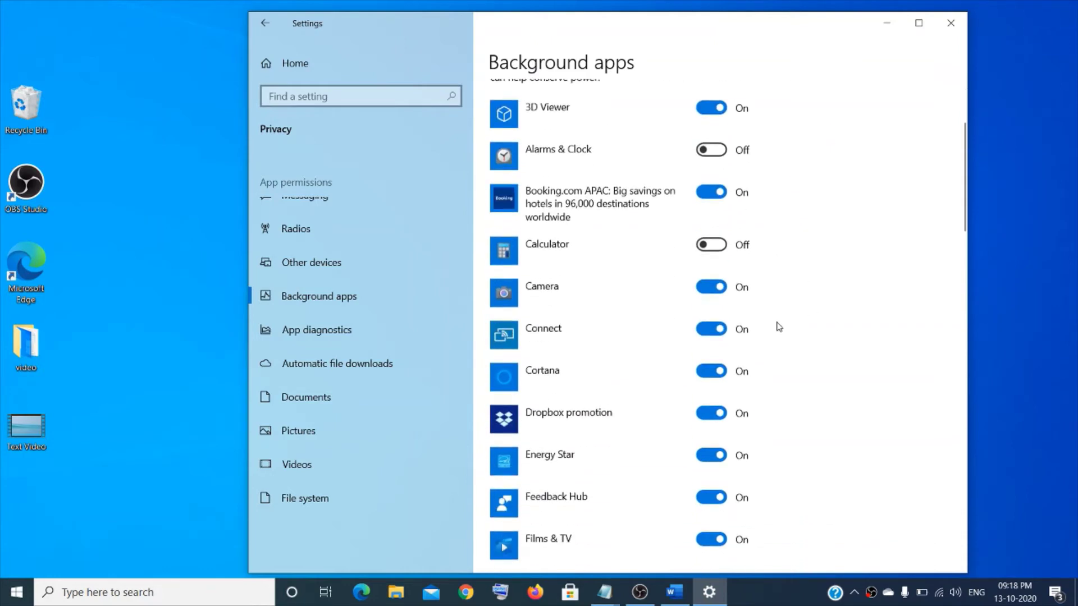
pyautogui.click(950, 23)
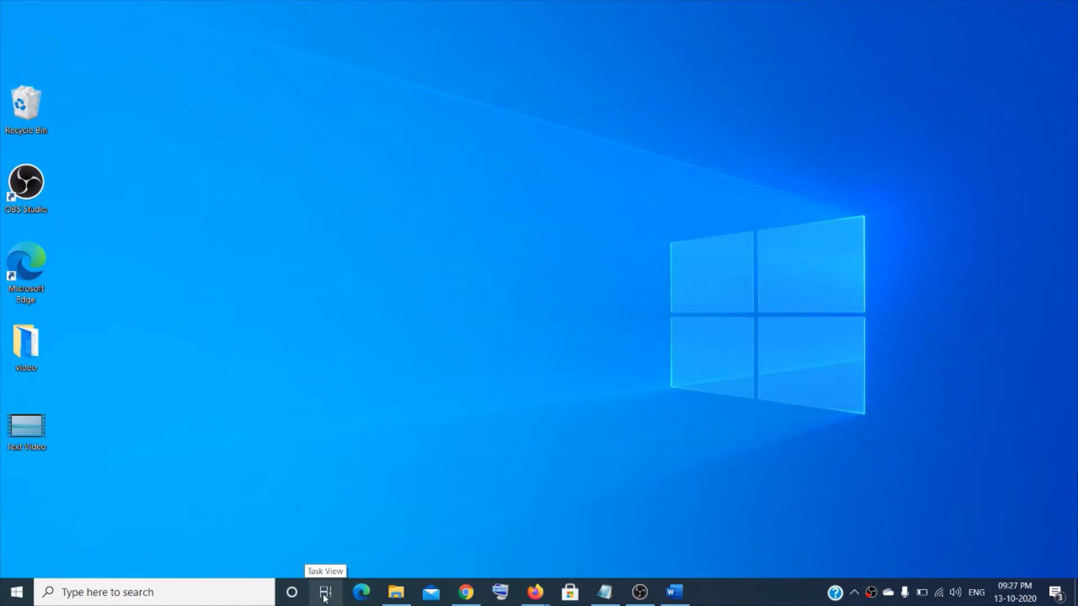
pyautogui.click(325, 592)
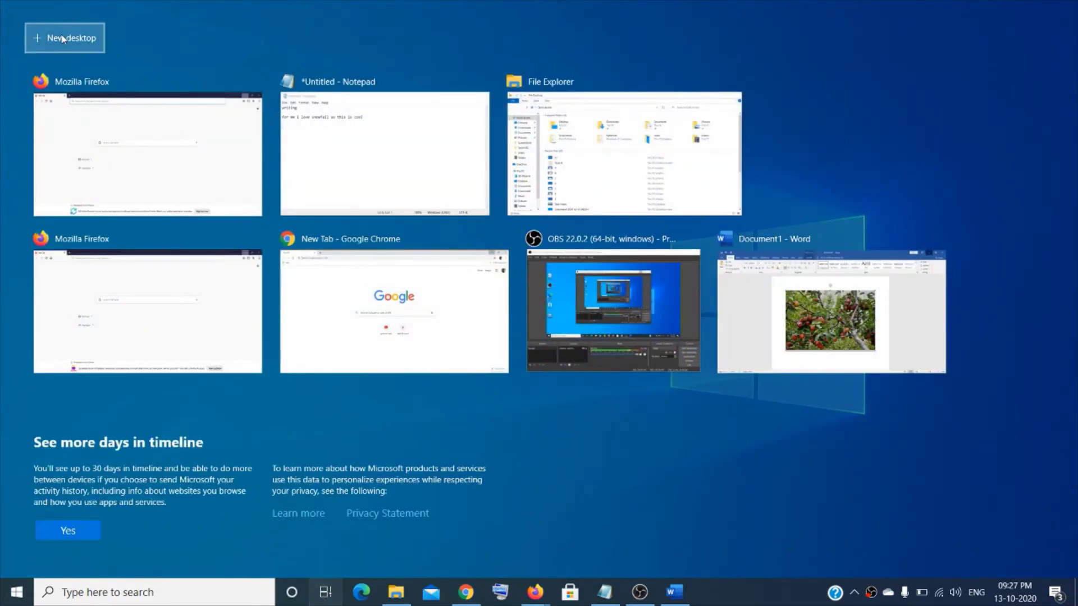
pyautogui.click(63, 38)
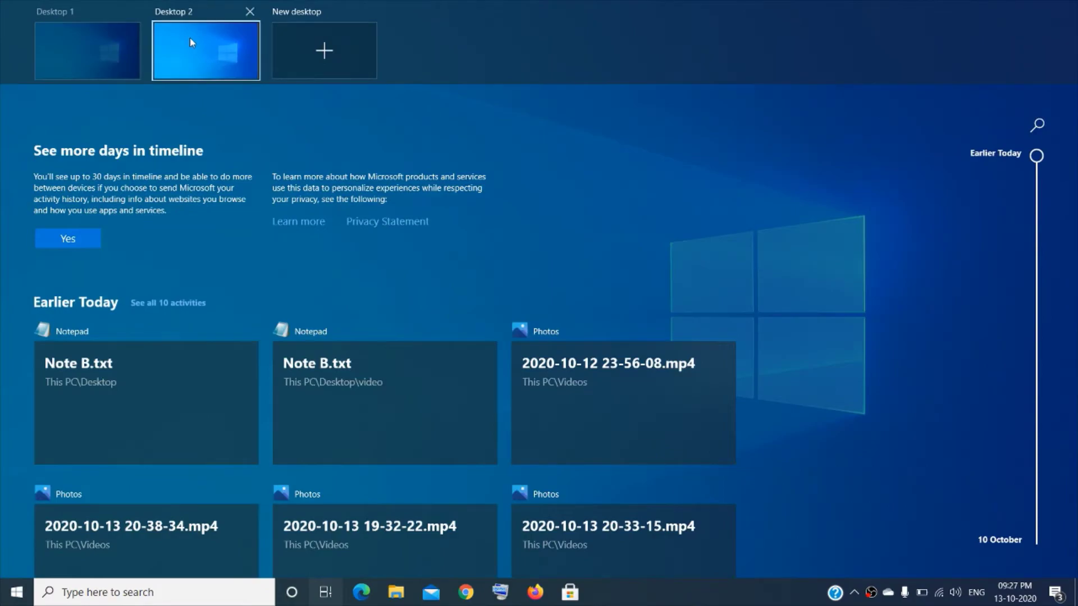
pyautogui.click(190, 39)
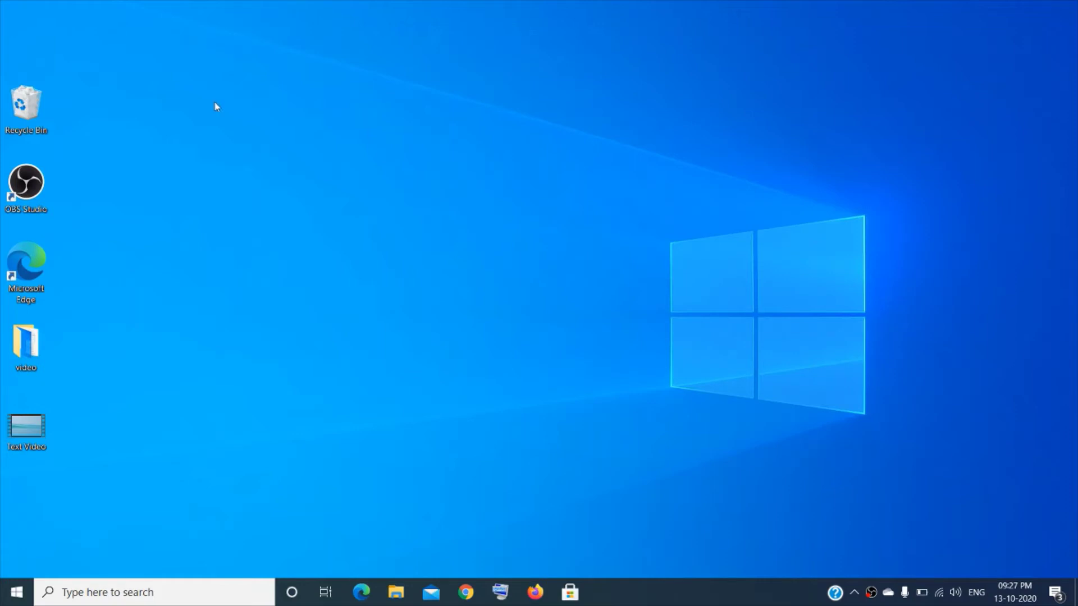
pyautogui.click(326, 592)
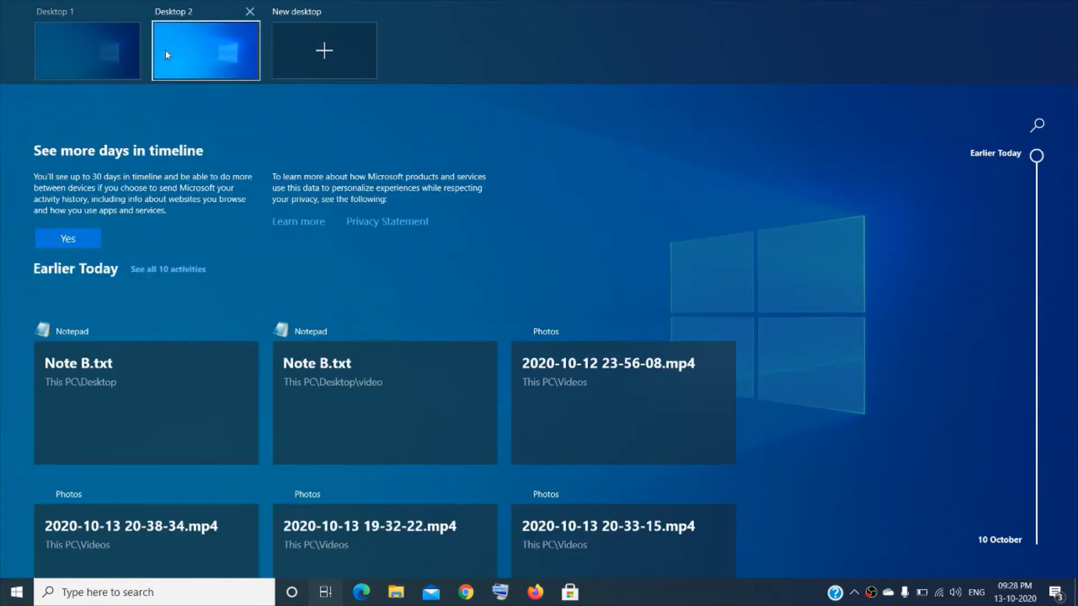
pyautogui.moveTo(117, 50)
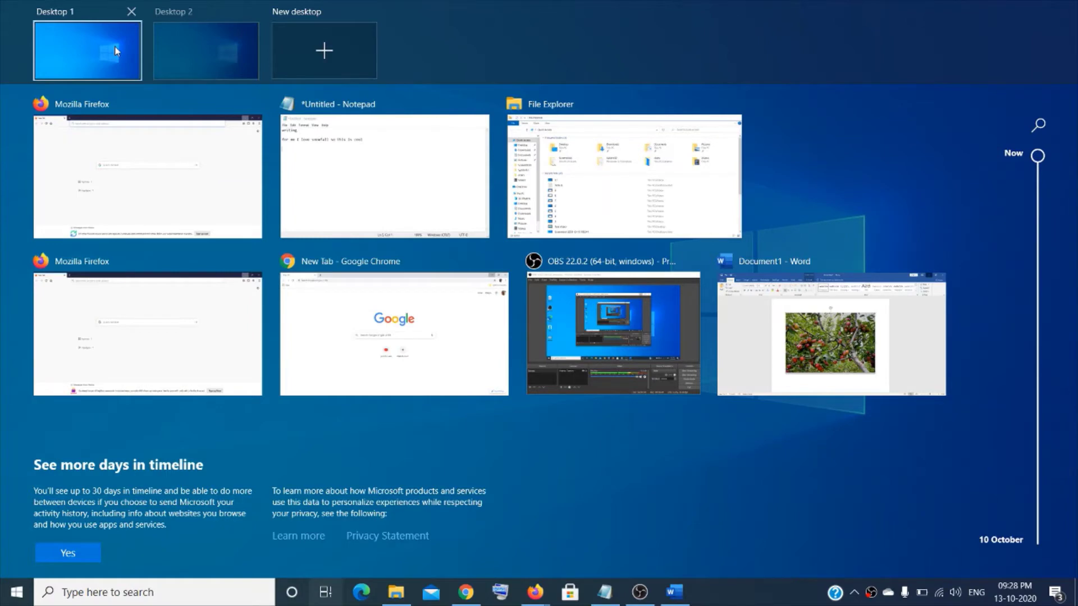
pyautogui.click(116, 50)
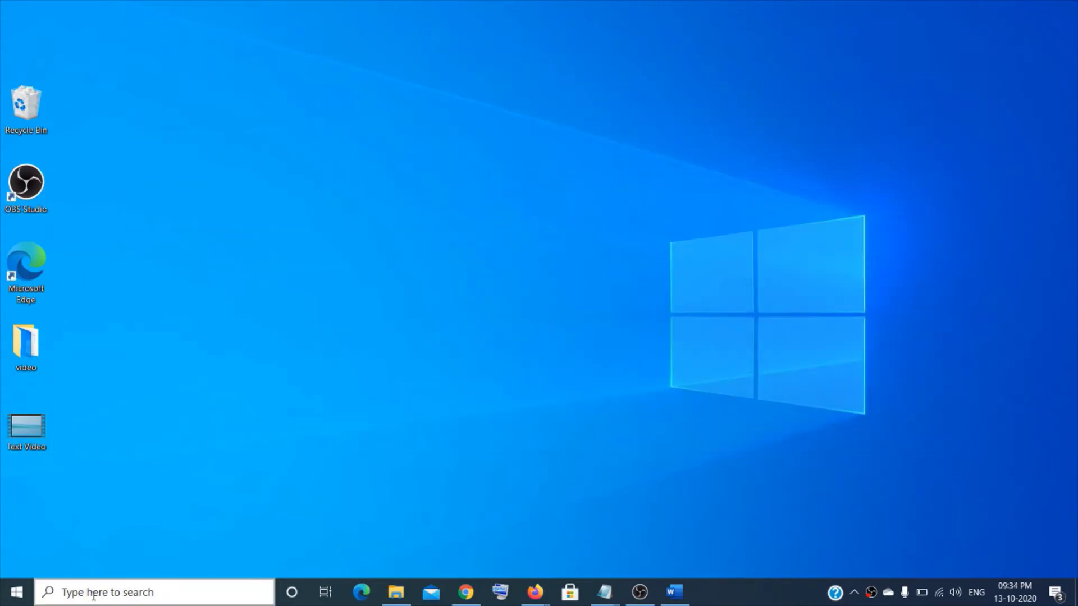
pyautogui.click(94, 594)
pyautogui.write('colo')
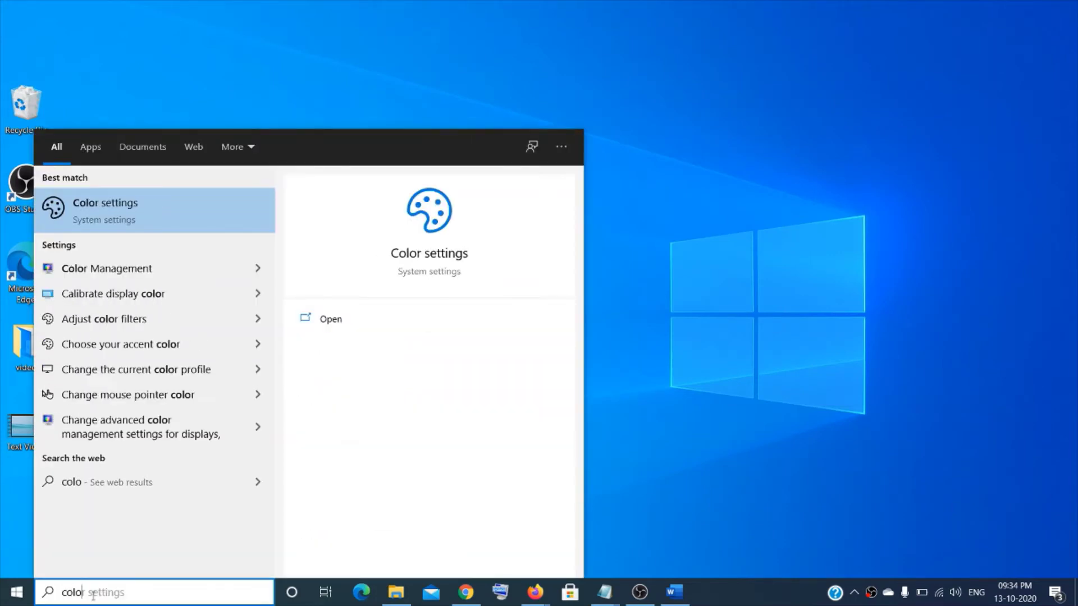
pyautogui.write('r')
pyautogui.click(165, 212)
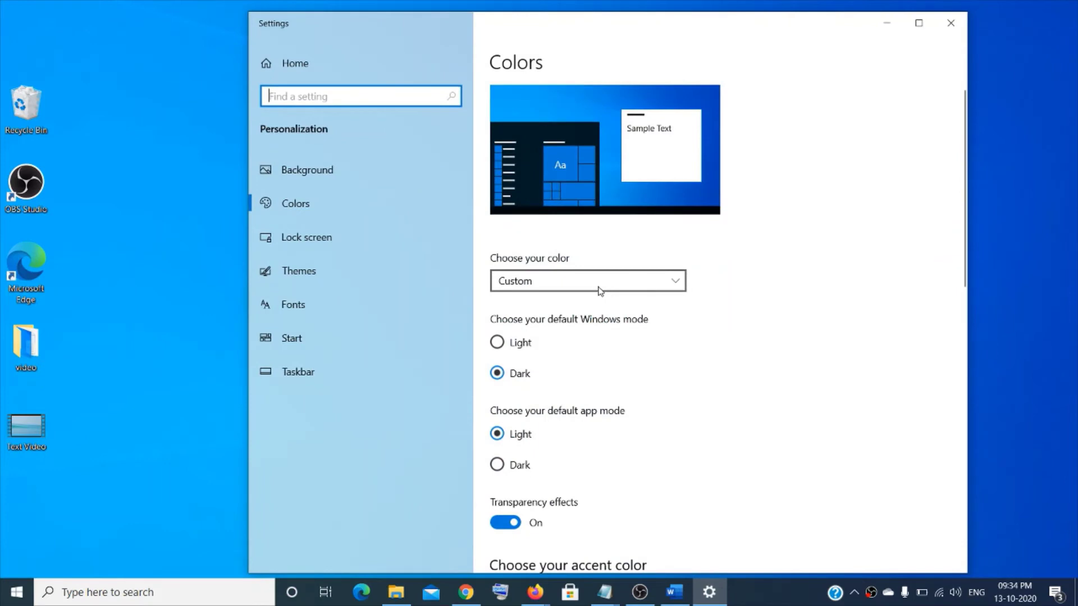
pyautogui.click(599, 290)
pyautogui.click(599, 288)
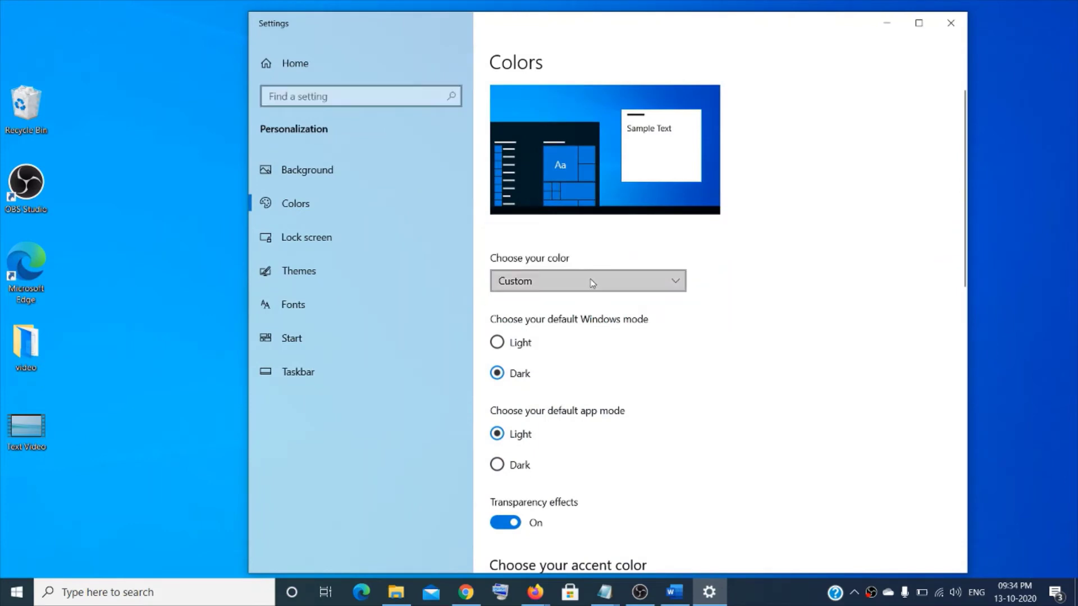
pyautogui.click(592, 283)
pyautogui.click(587, 290)
pyautogui.scroll(-2, 563, 344)
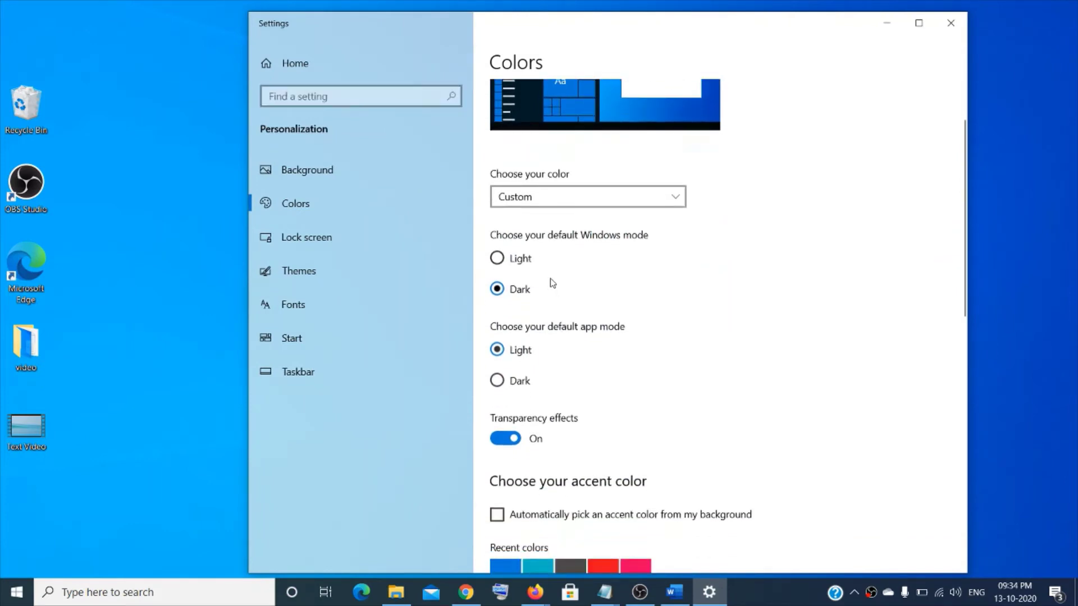
pyautogui.click(497, 260)
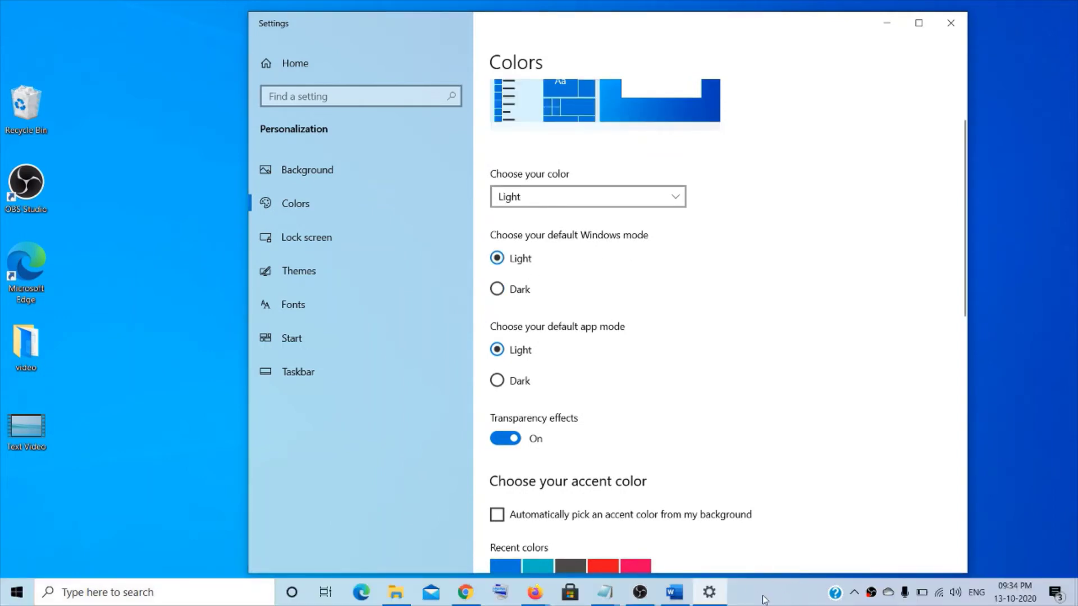
pyautogui.click(497, 289)
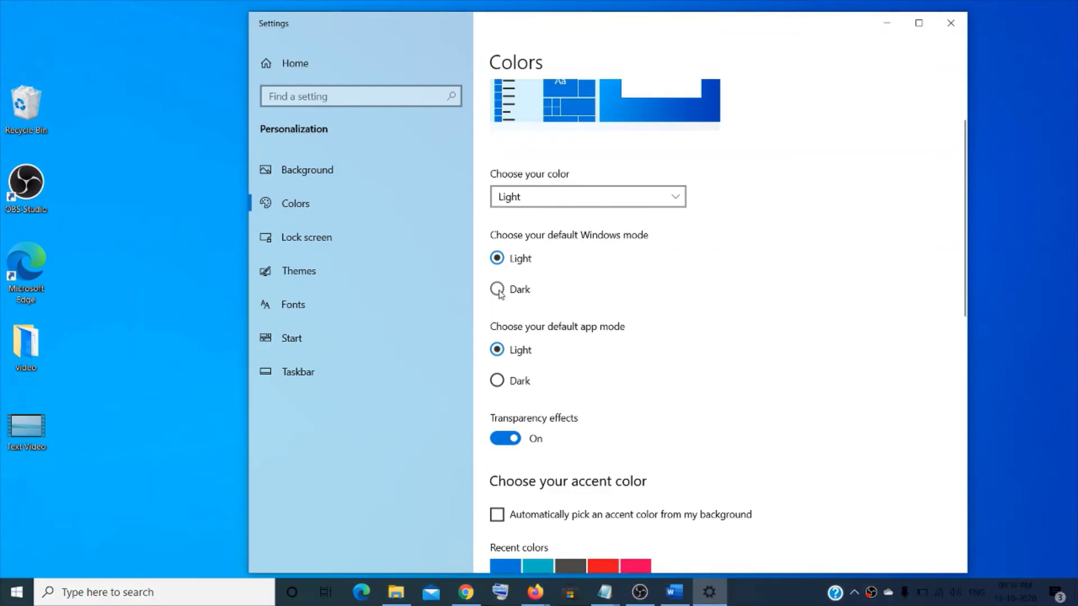
pyautogui.scroll(-2, 513, 370)
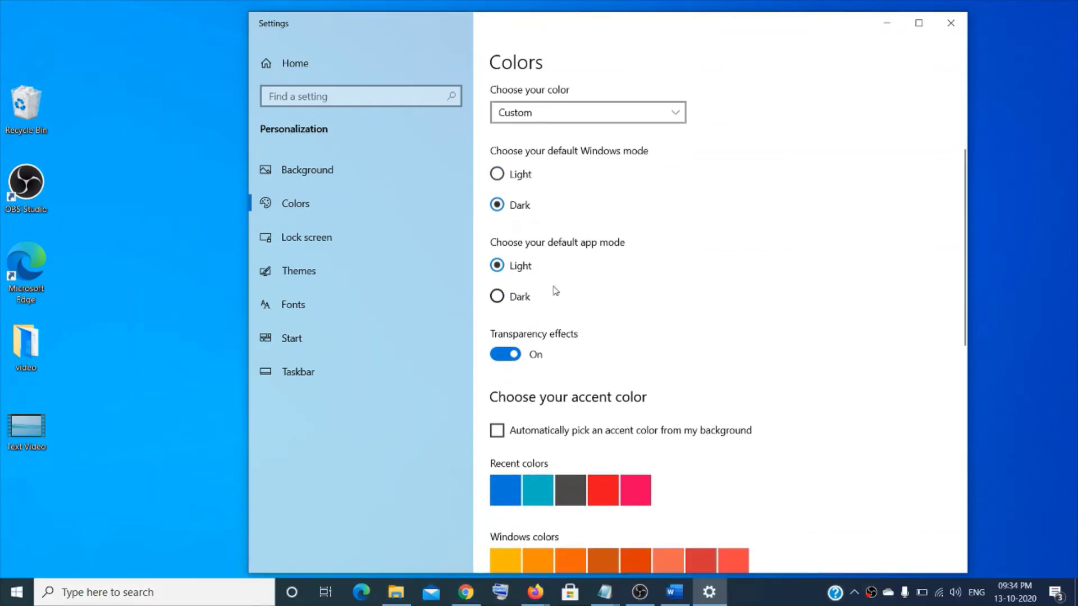
pyautogui.click(498, 297)
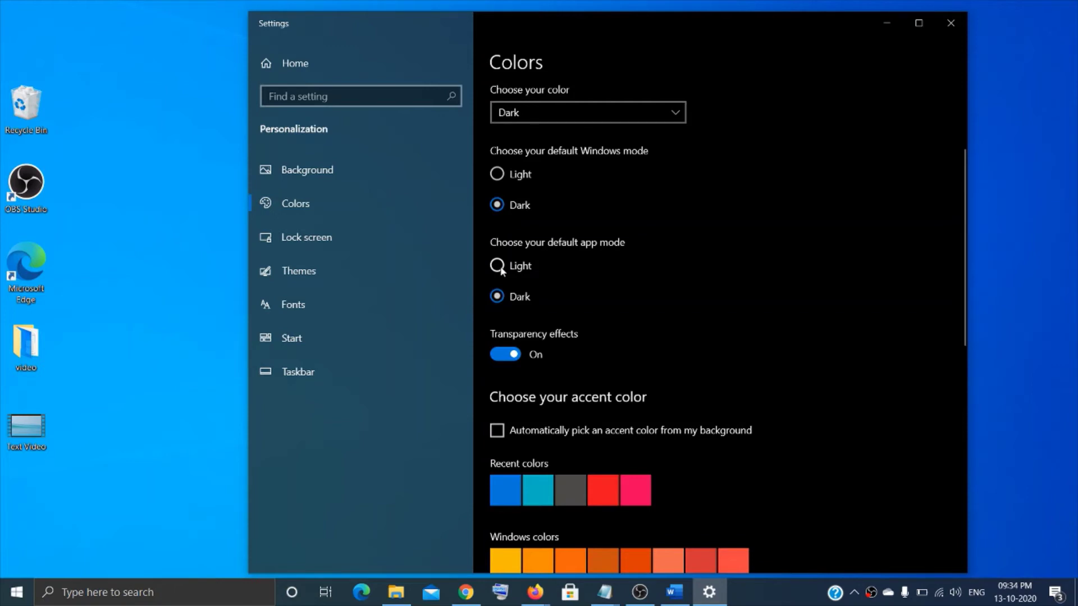
pyautogui.click(497, 266)
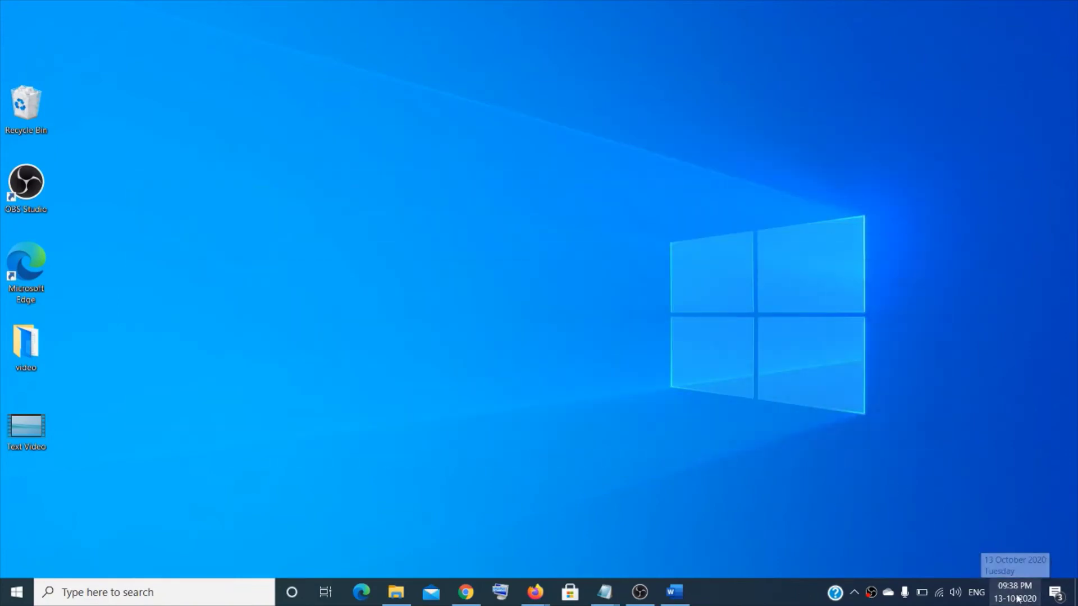
# Start a new event titled Birthday on Thursday 15 in the taskbar calendar.
pyautogui.click(1018, 598)
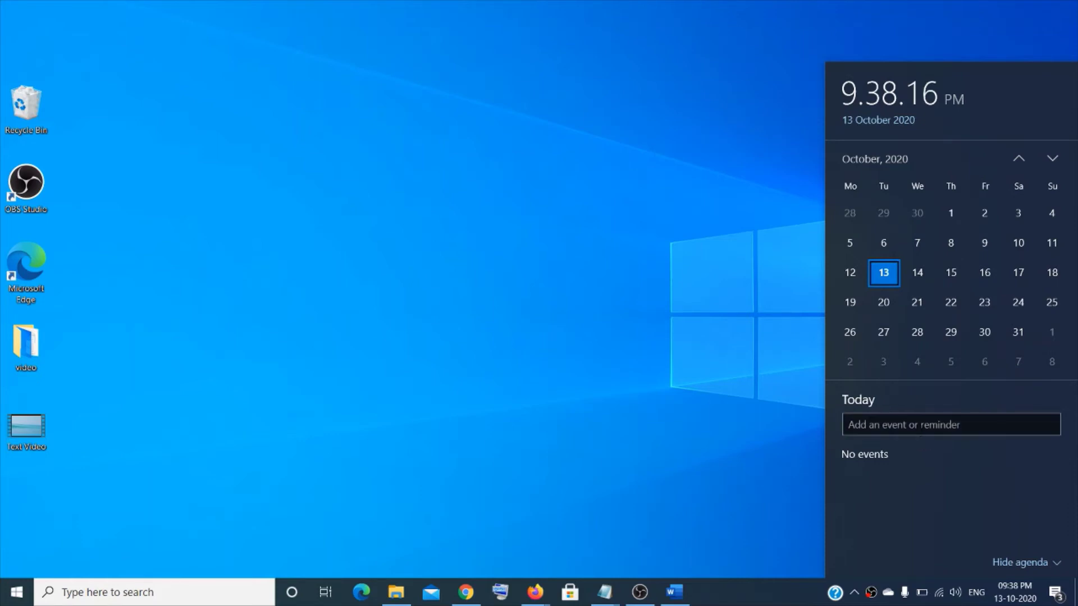
pyautogui.click(951, 273)
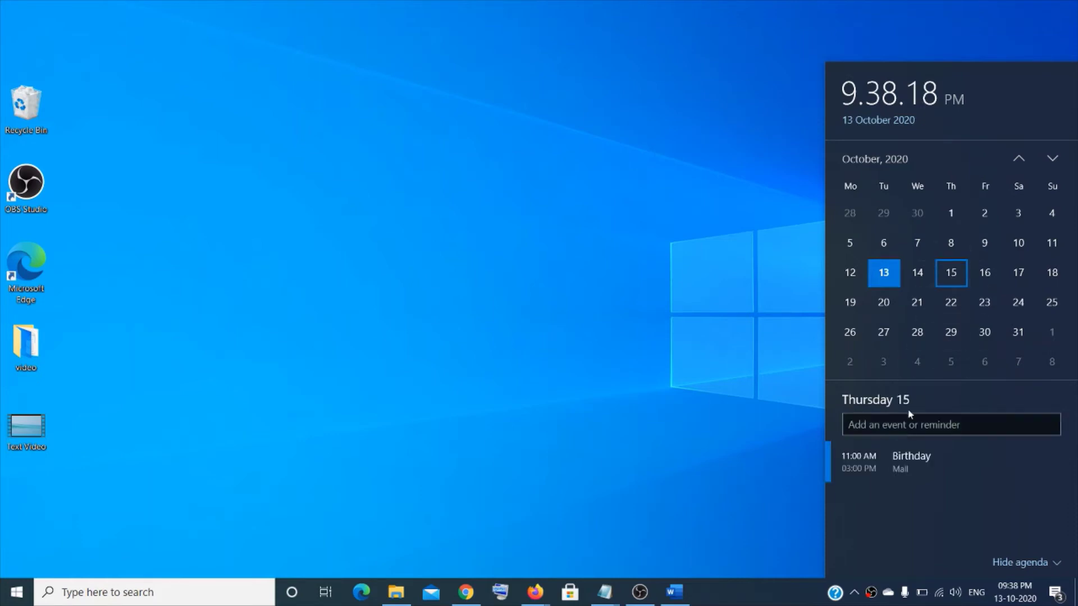
pyautogui.click(882, 424)
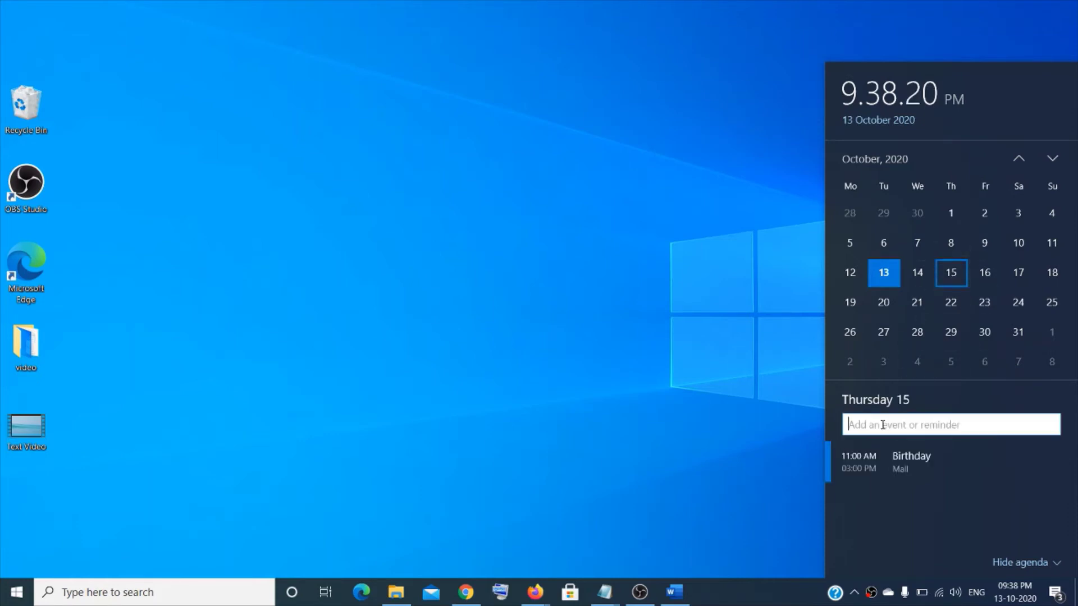
pyautogui.write('Birth')
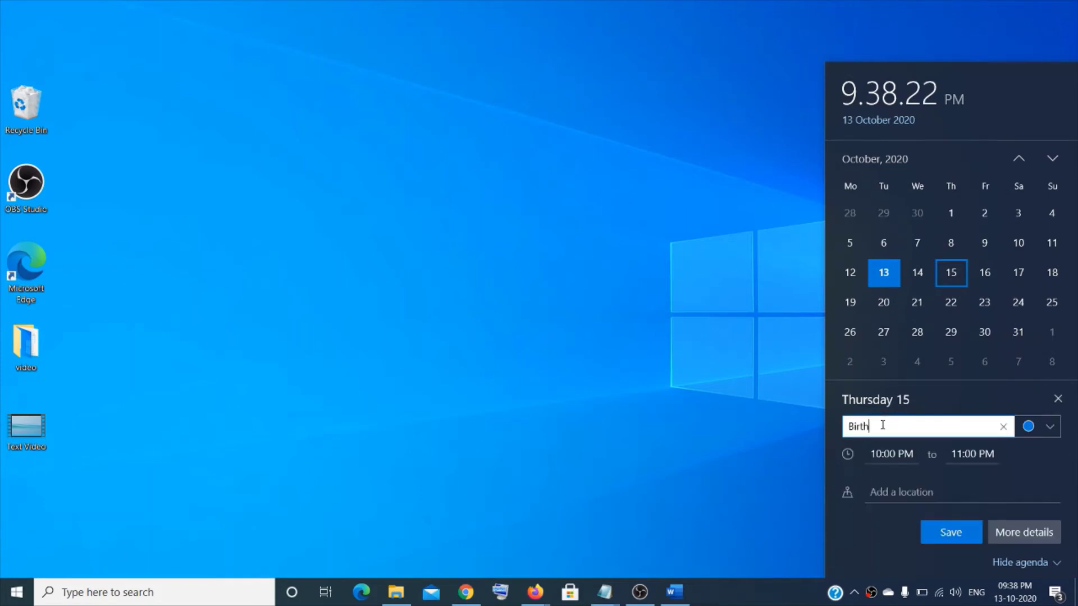
pyautogui.write('day')
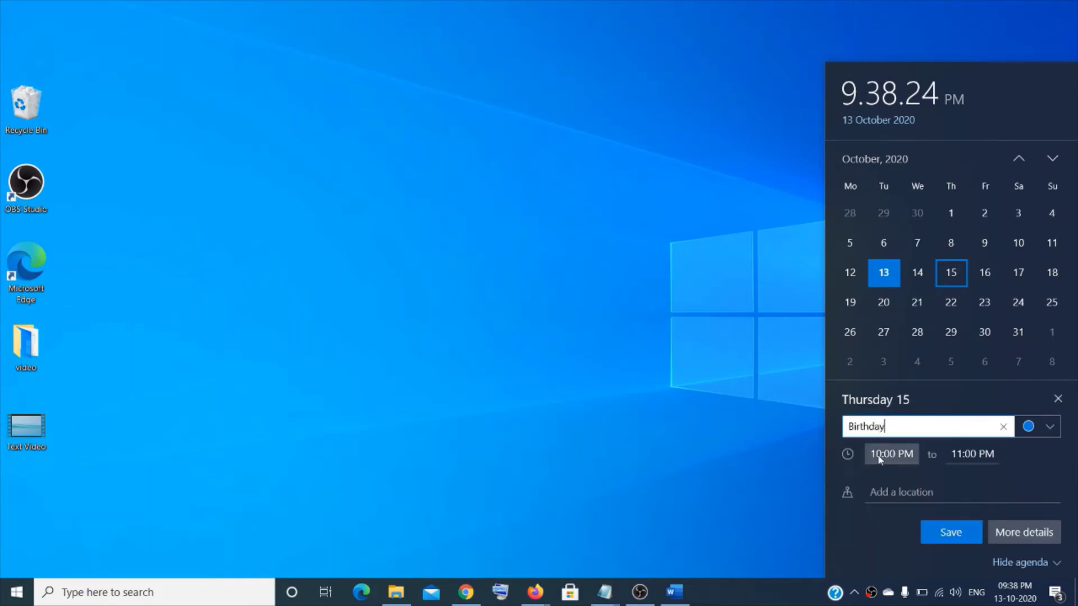
# Set the Birthday event to run from 11:00 AM to 03:00 PM.
pyautogui.click(880, 454)
pyautogui.click(729, 452)
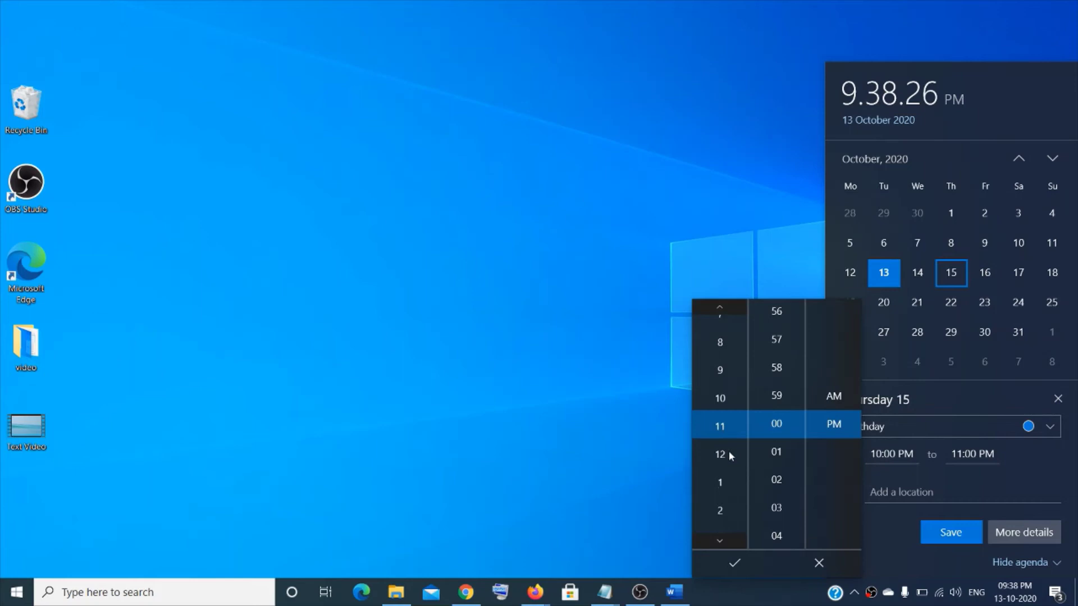
pyautogui.click(834, 397)
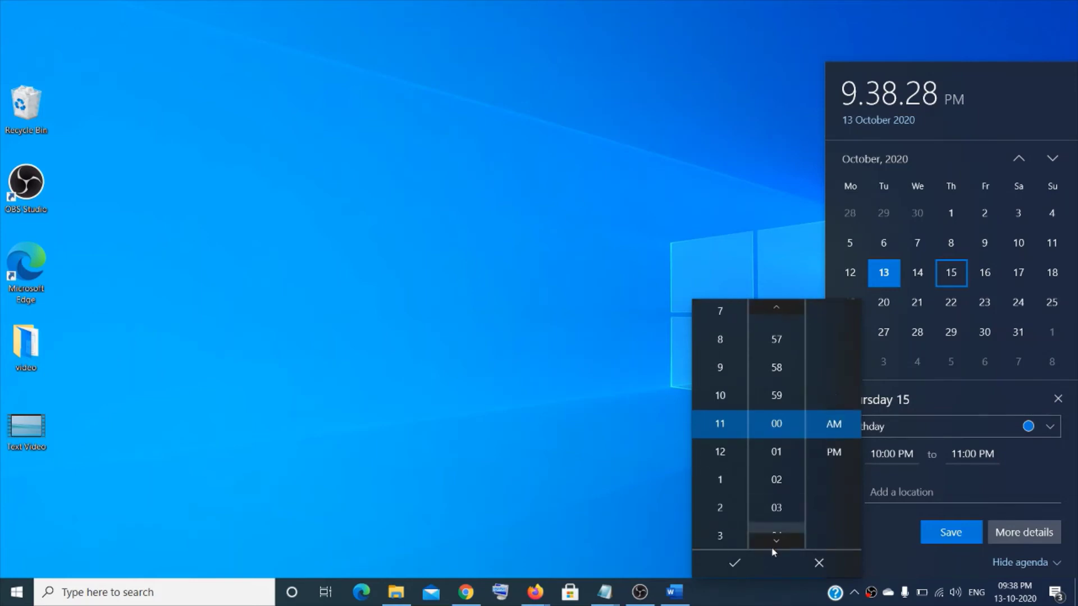
pyautogui.click(734, 563)
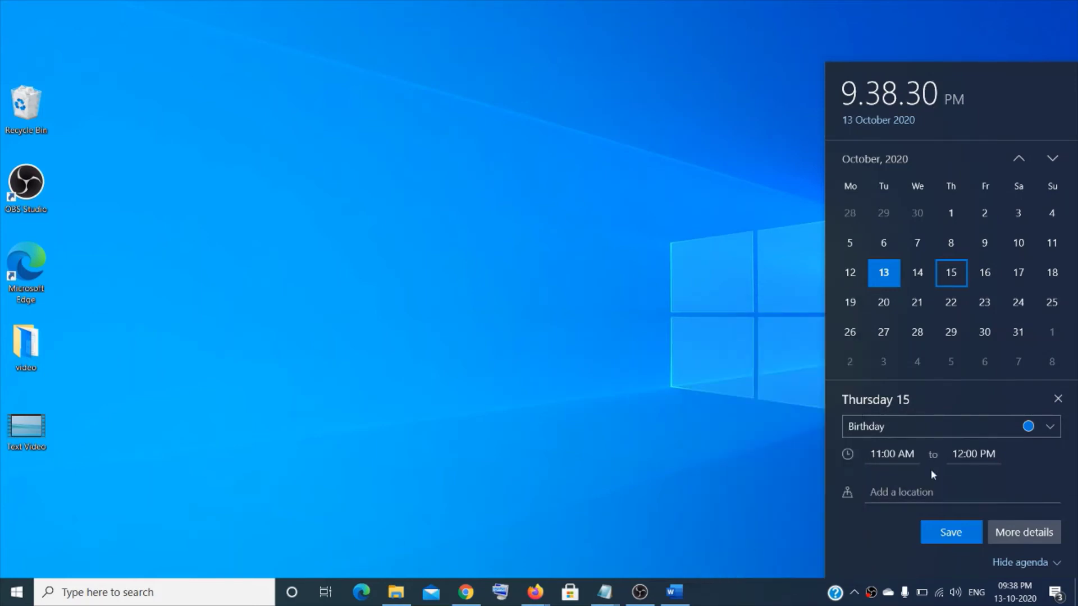
pyautogui.click(967, 456)
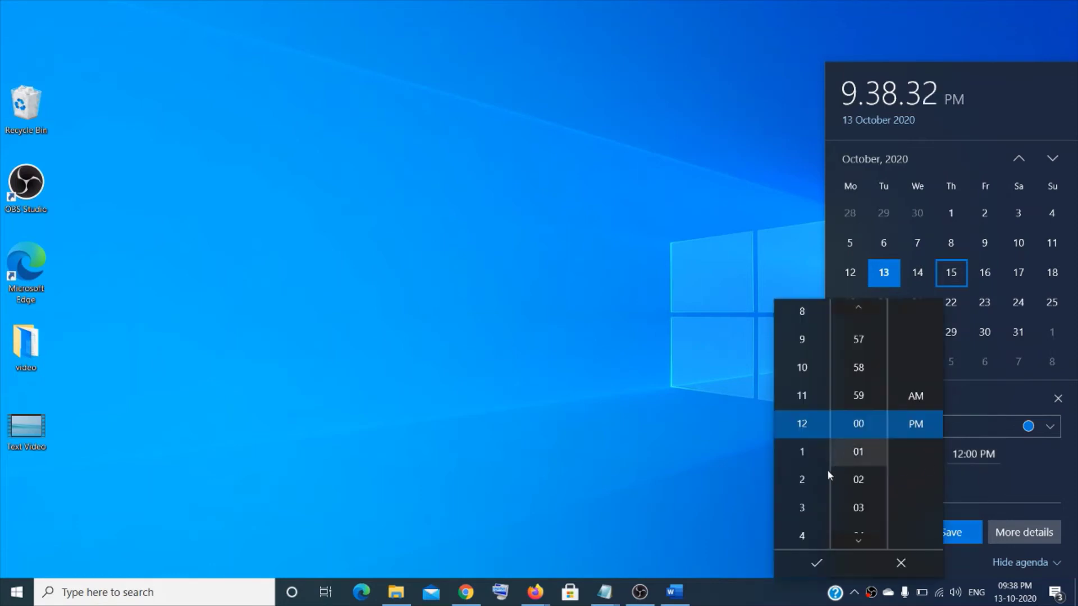
pyautogui.scroll(-1, 805, 505)
pyautogui.scroll(-2, 804, 505)
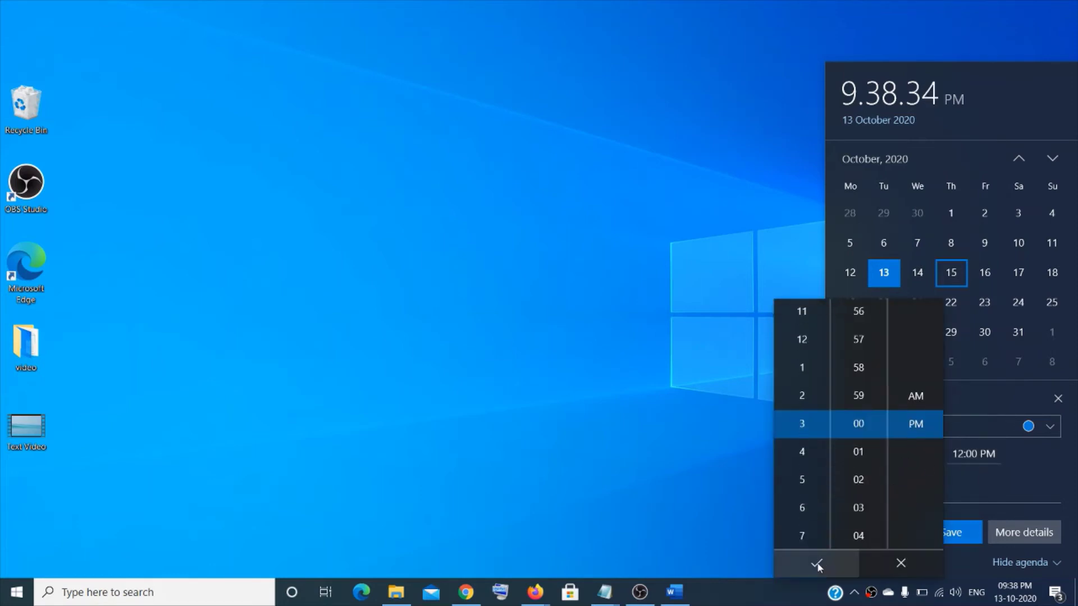
pyautogui.click(816, 563)
# Add the location Mall, save the event and close the calendar.
pyautogui.click(889, 492)
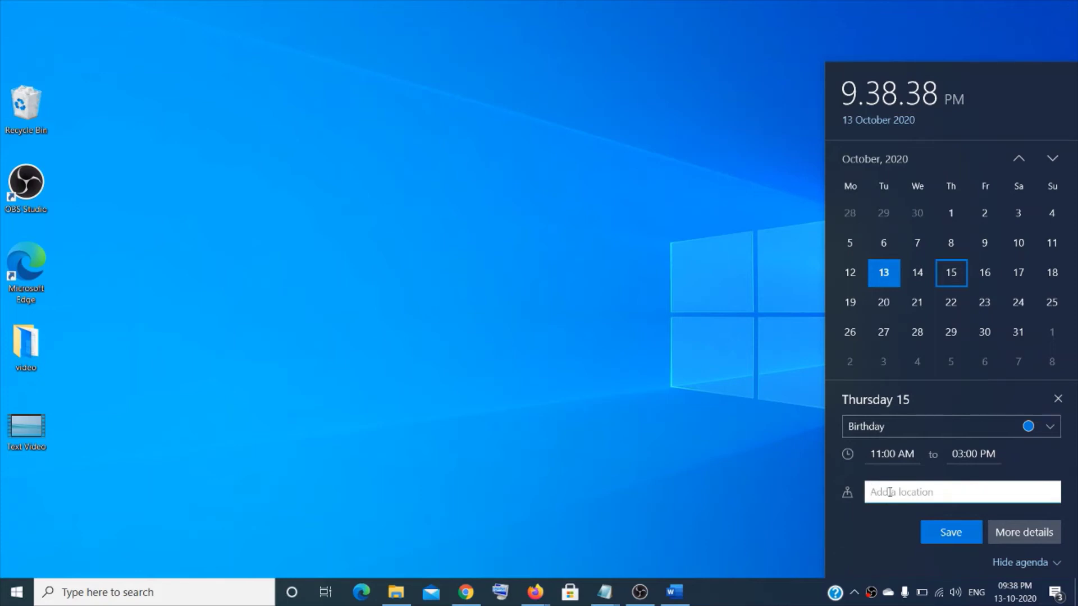
pyautogui.write('Mall')
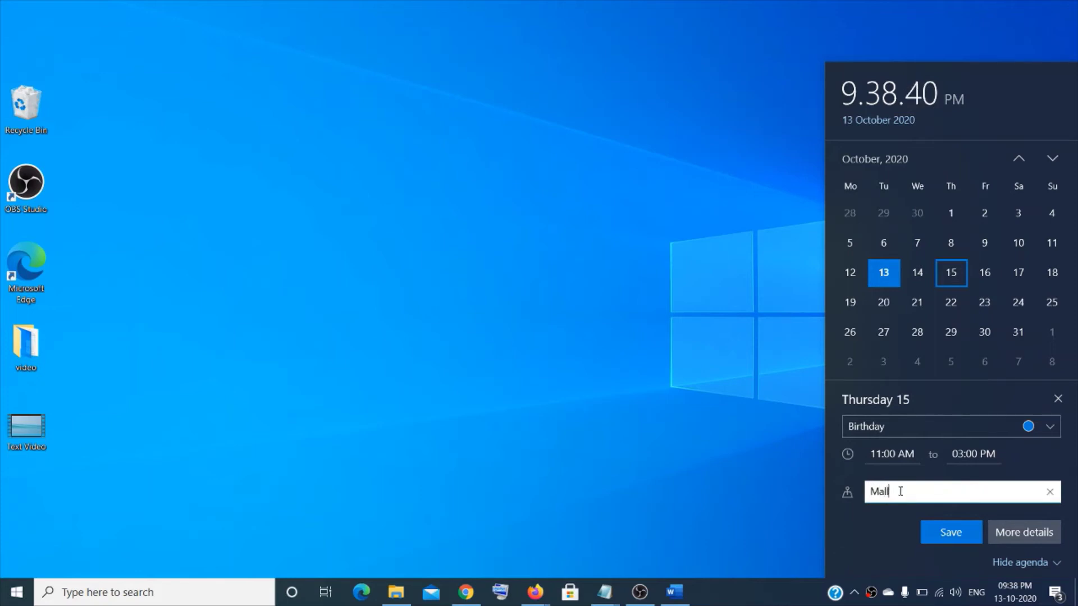
pyautogui.click(956, 533)
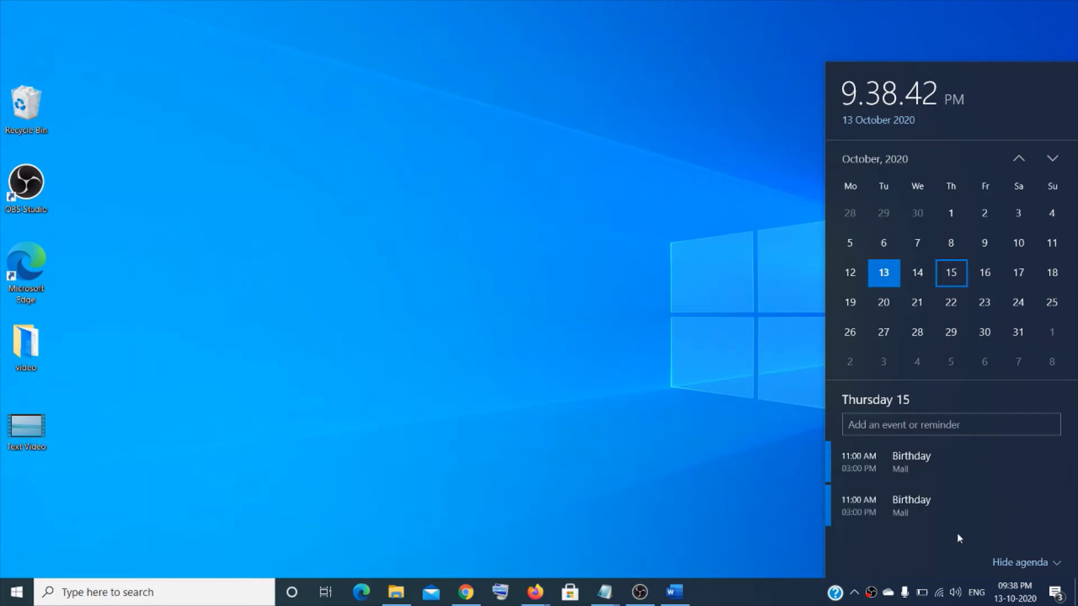
pyautogui.click(797, 597)
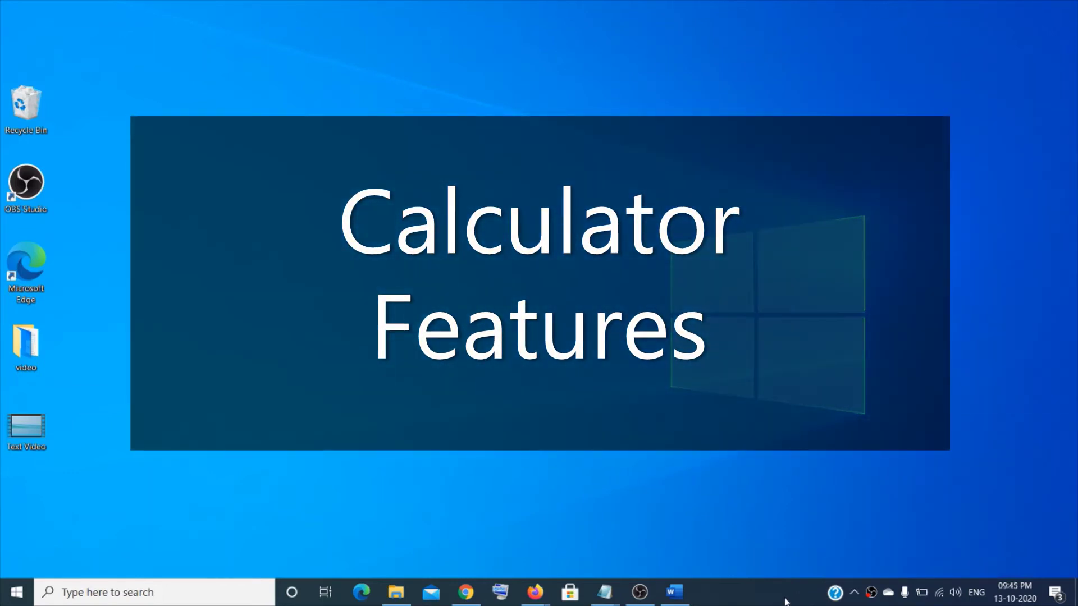
pyautogui.click(196, 597)
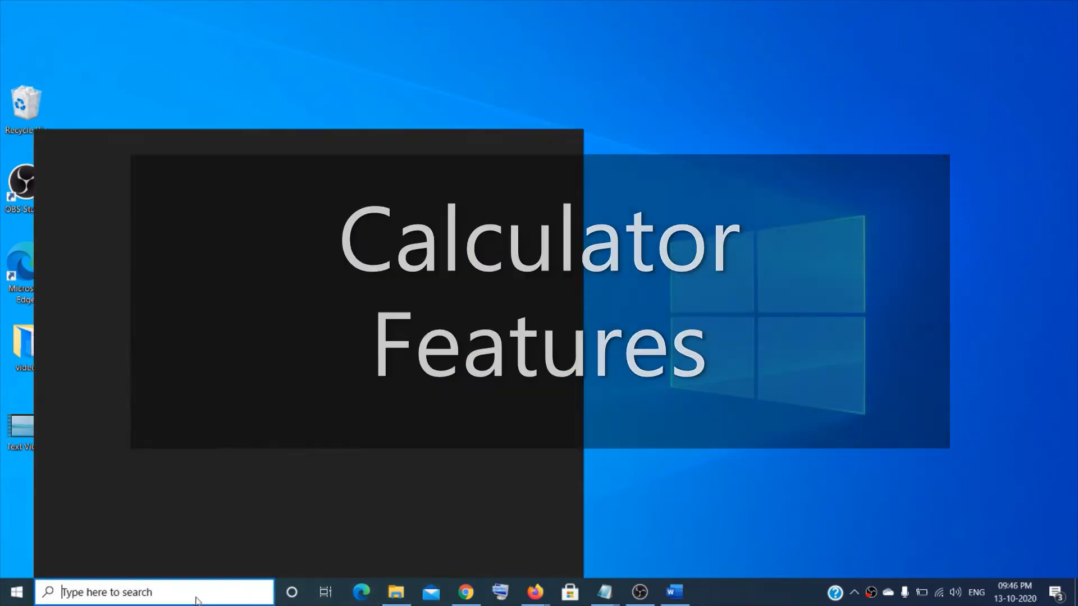
pyautogui.write('cal')
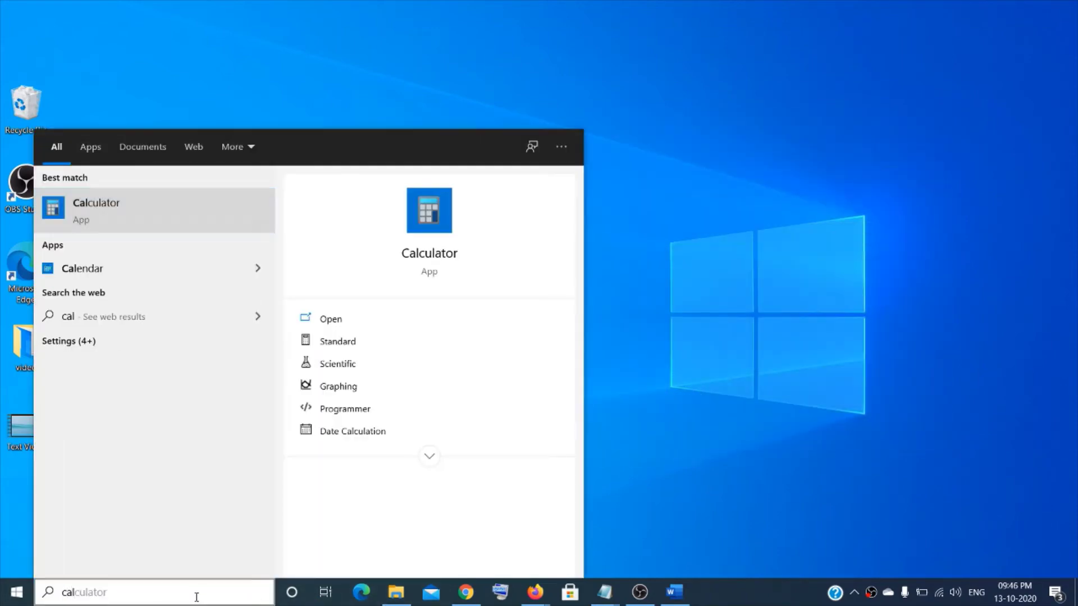
pyautogui.press('Return')
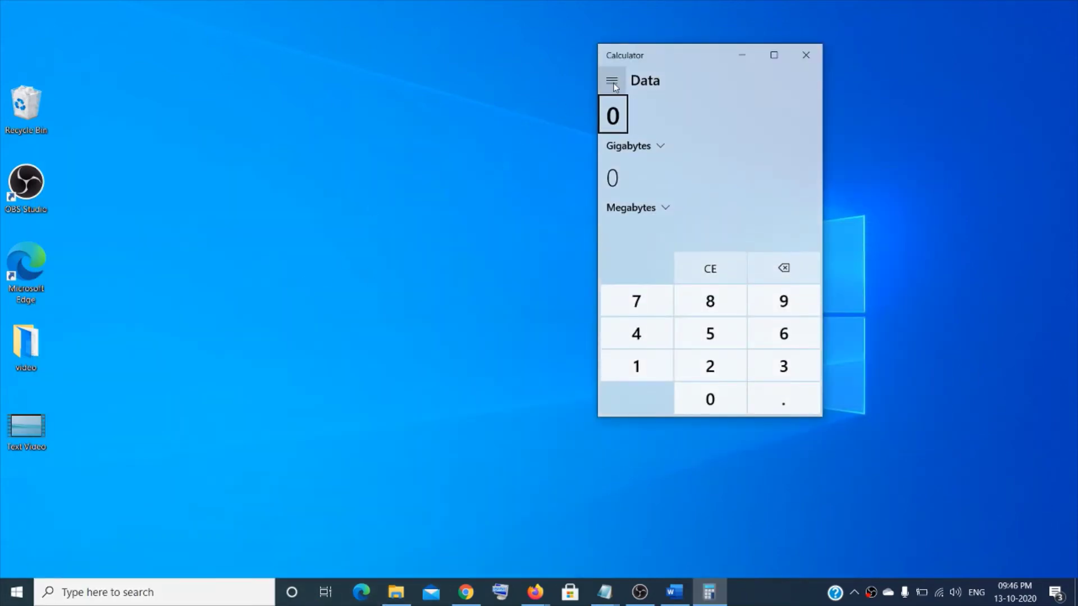
pyautogui.click(612, 82)
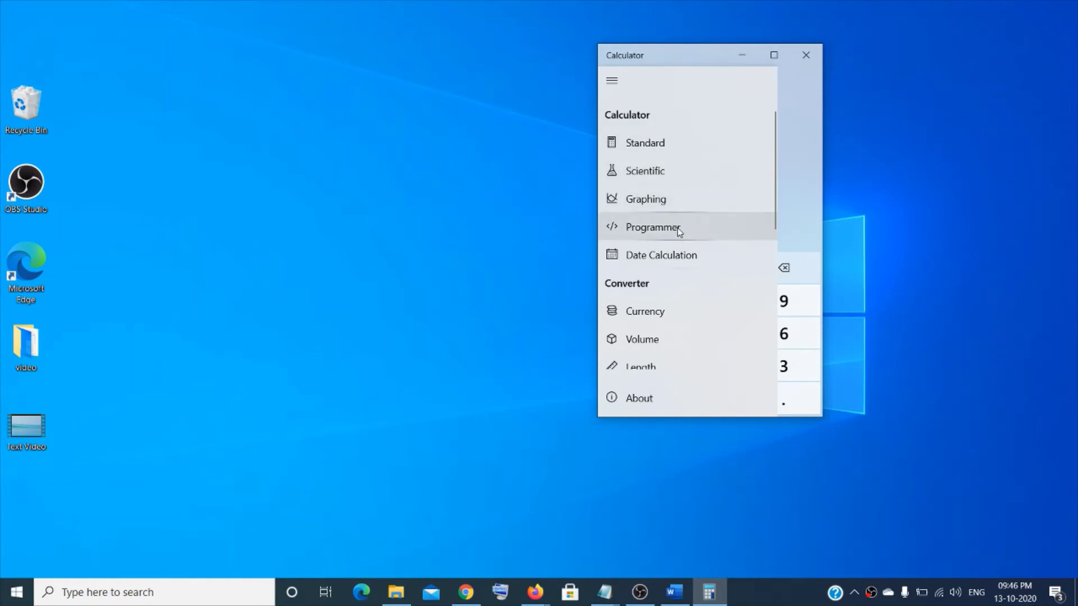
pyautogui.scroll(-2, 680, 264)
pyautogui.scroll(-3, 659, 267)
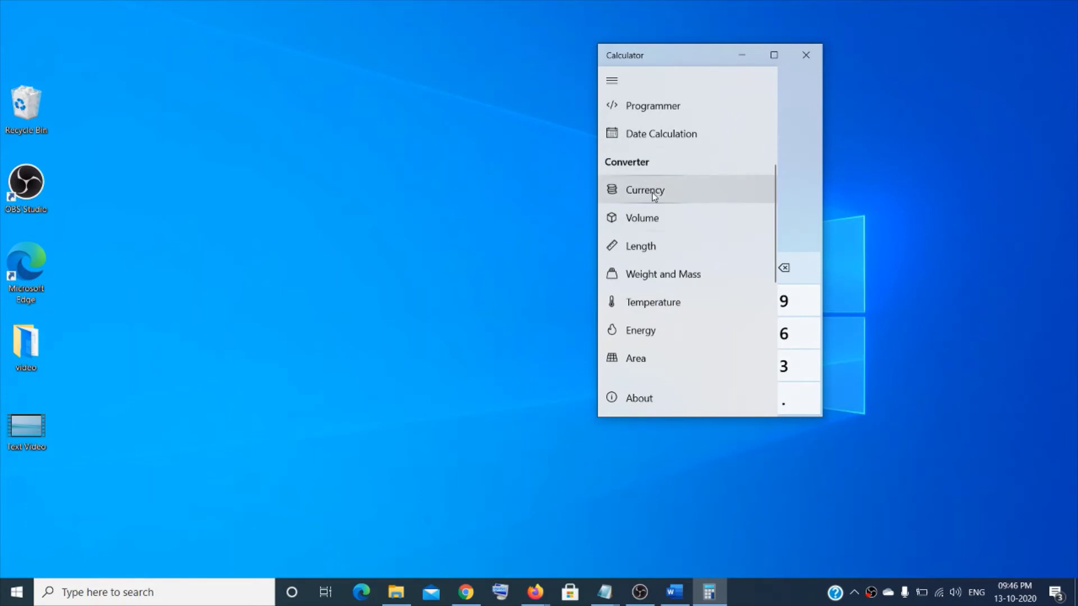
pyautogui.click(652, 193)
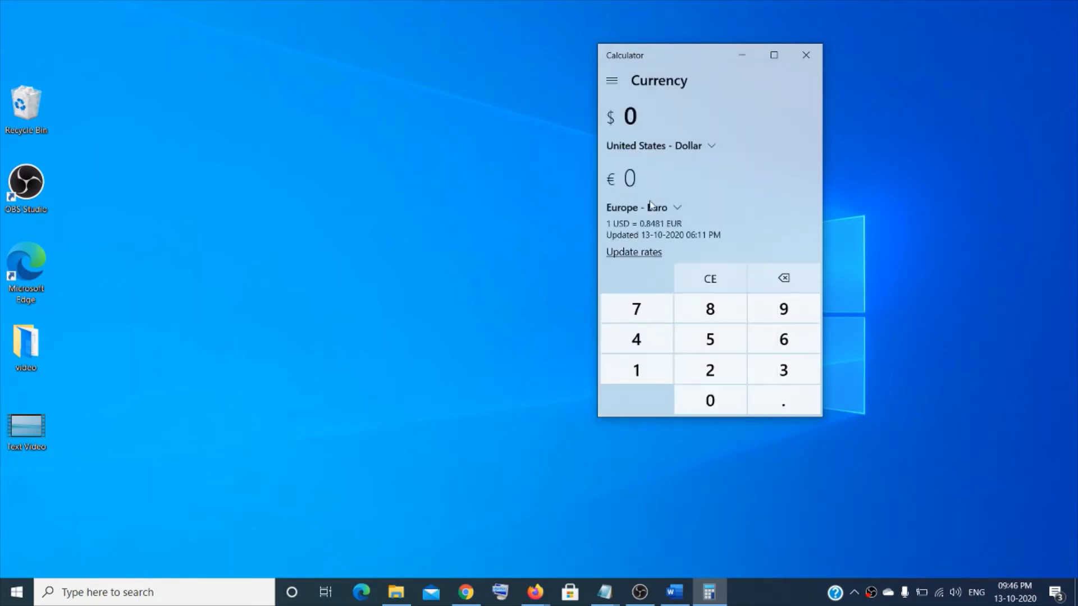
pyautogui.click(647, 343)
pyautogui.click(607, 83)
pyautogui.scroll(-5, 683, 281)
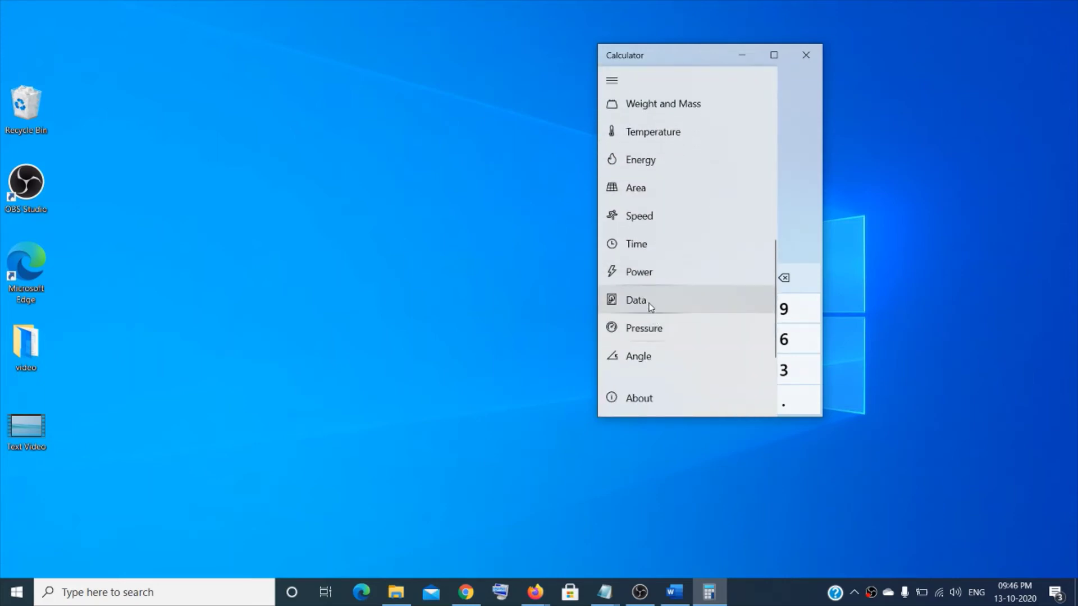
pyautogui.click(648, 303)
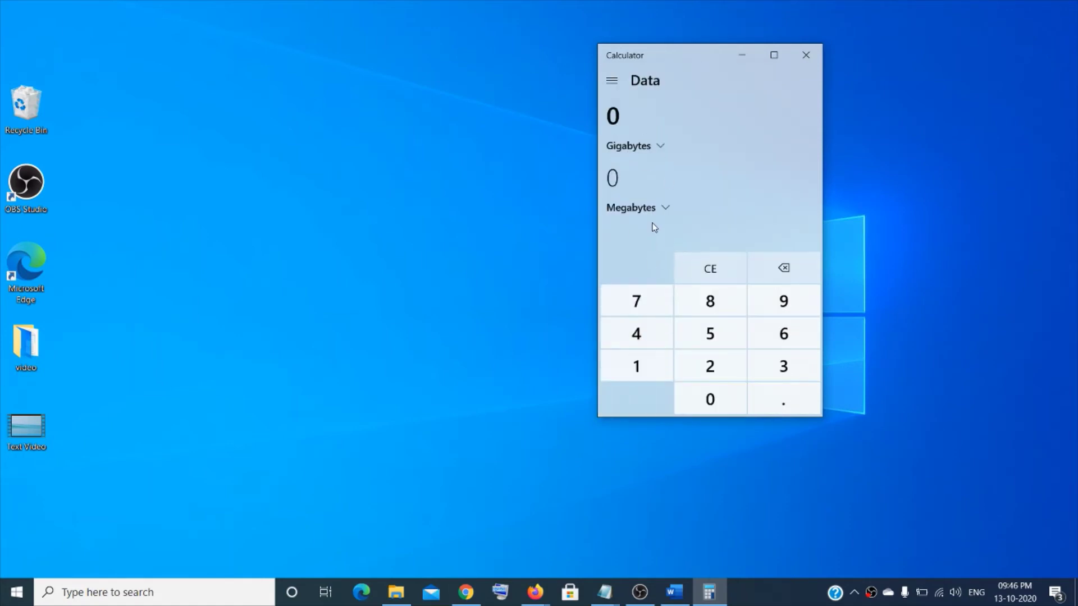
pyautogui.click(644, 371)
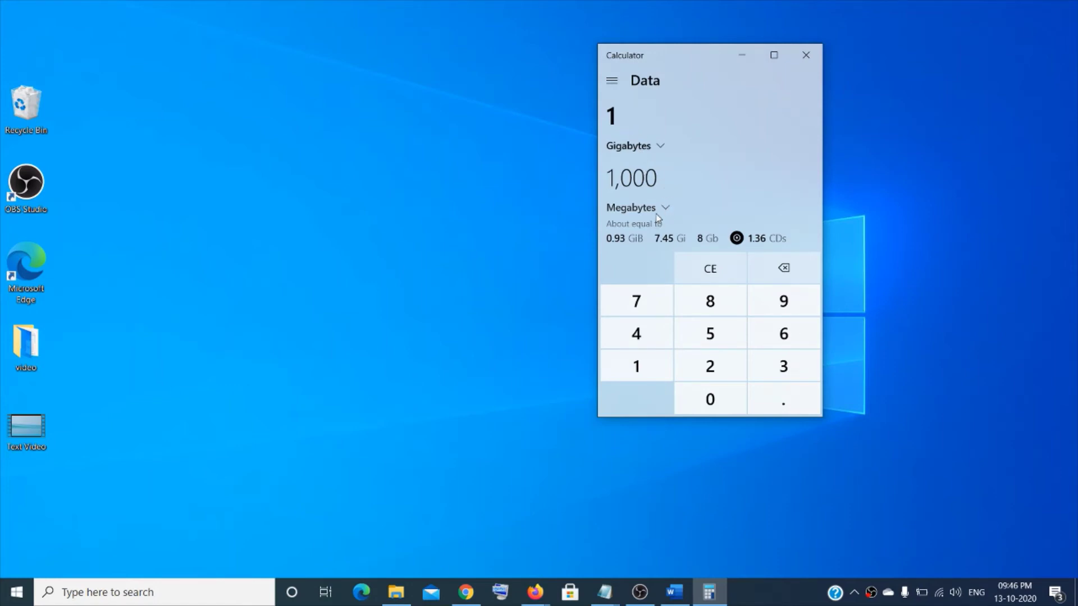
pyautogui.click(805, 55)
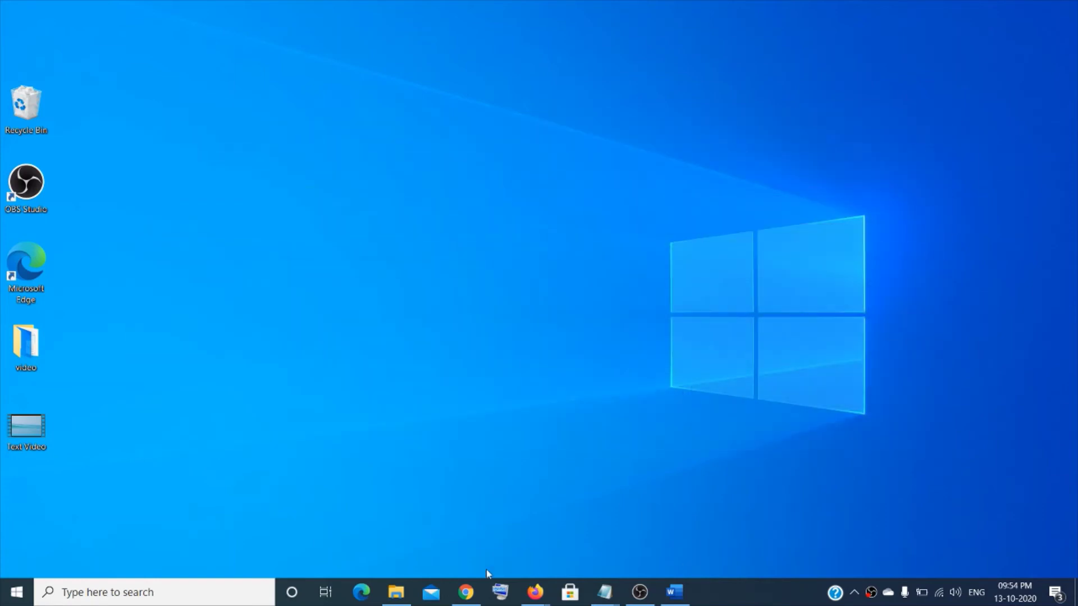
pyautogui.click(167, 593)
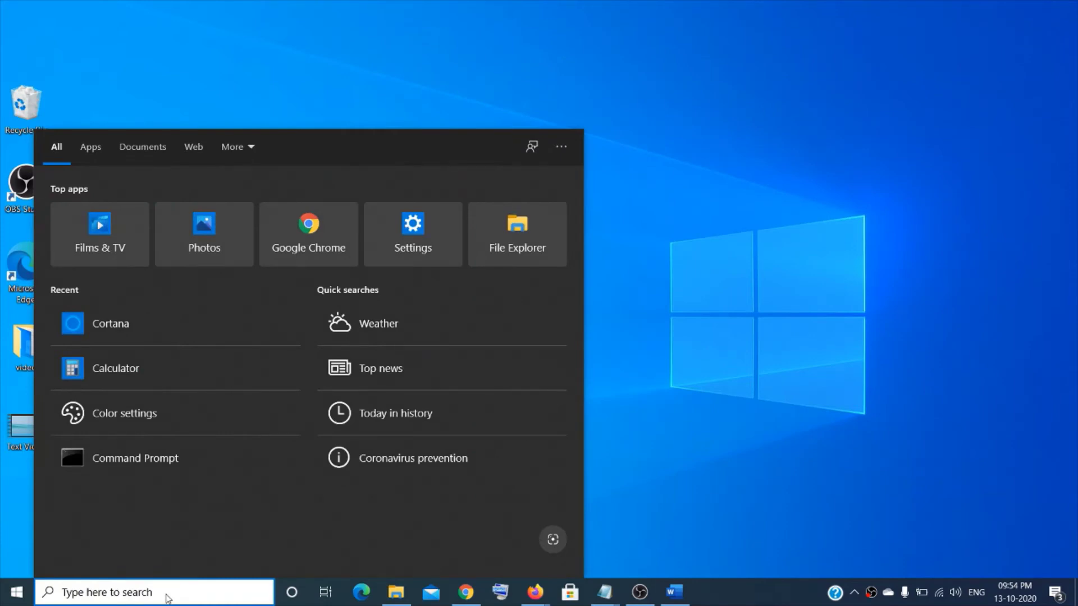
pyautogui.write('cortana')
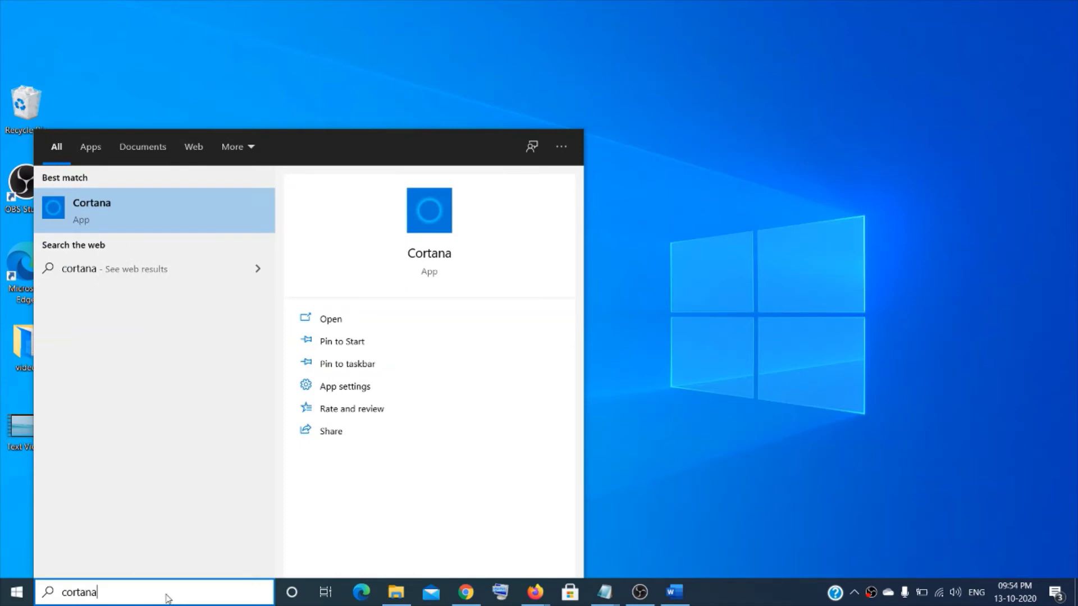
pyautogui.press('Return')
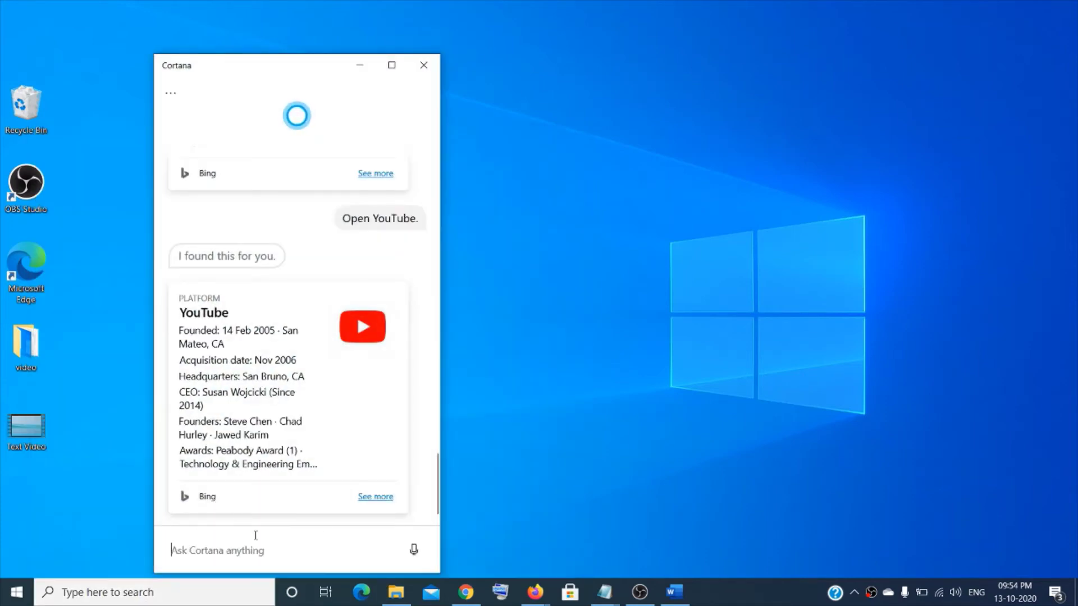
pyautogui.click(414, 550)
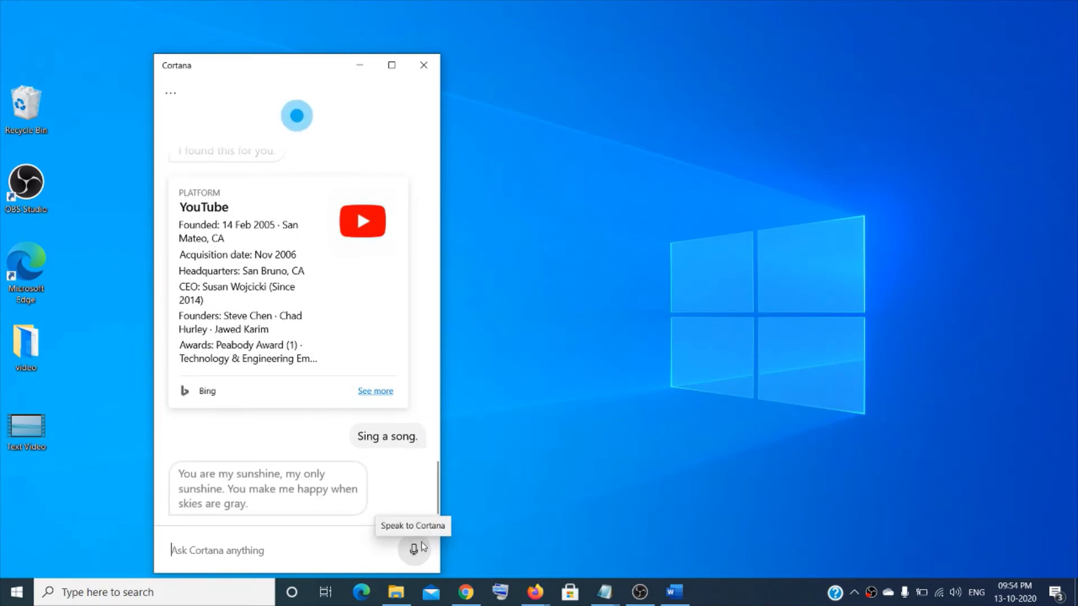
pyautogui.click(424, 65)
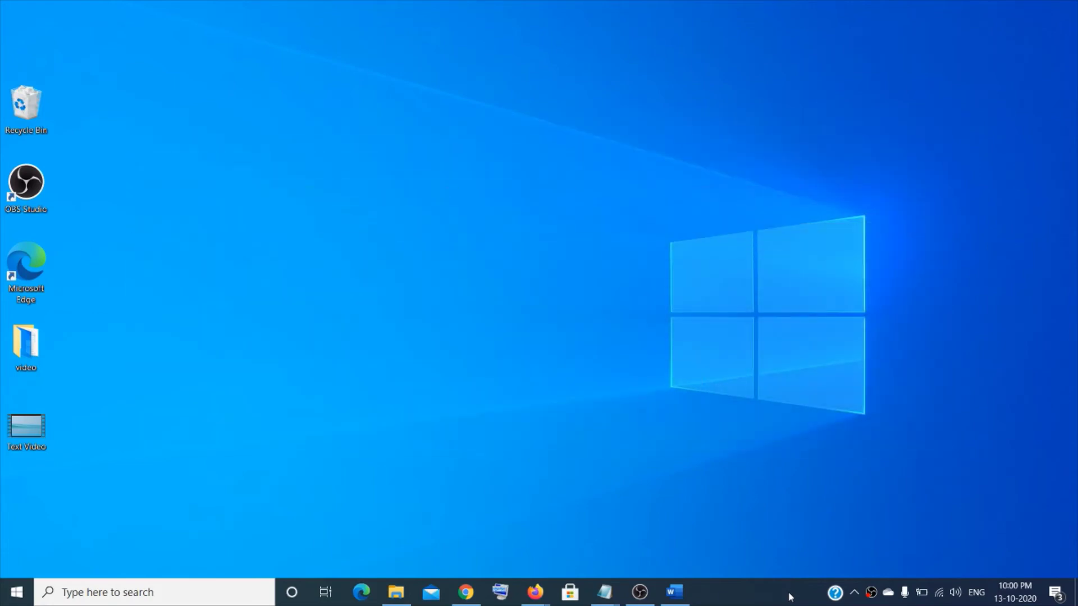
pyautogui.click(241, 594)
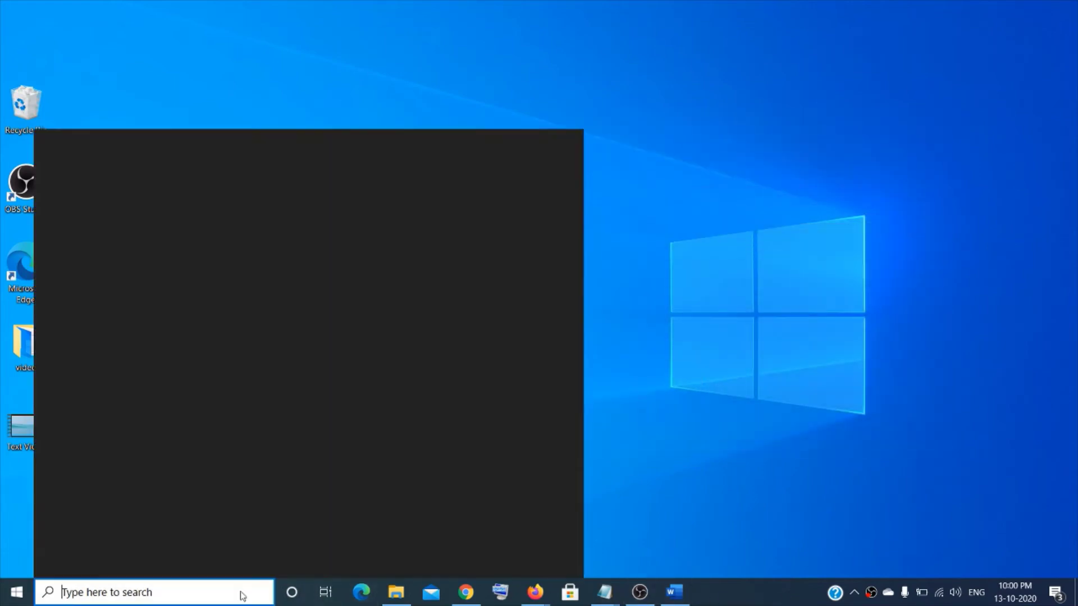
pyautogui.write('quick')
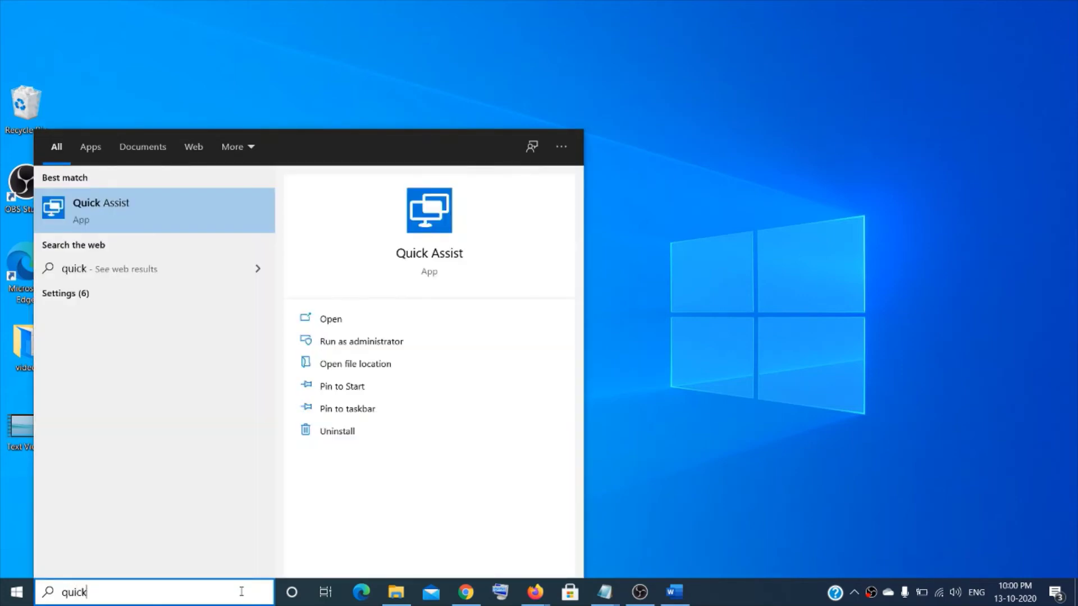
pyautogui.click(129, 216)
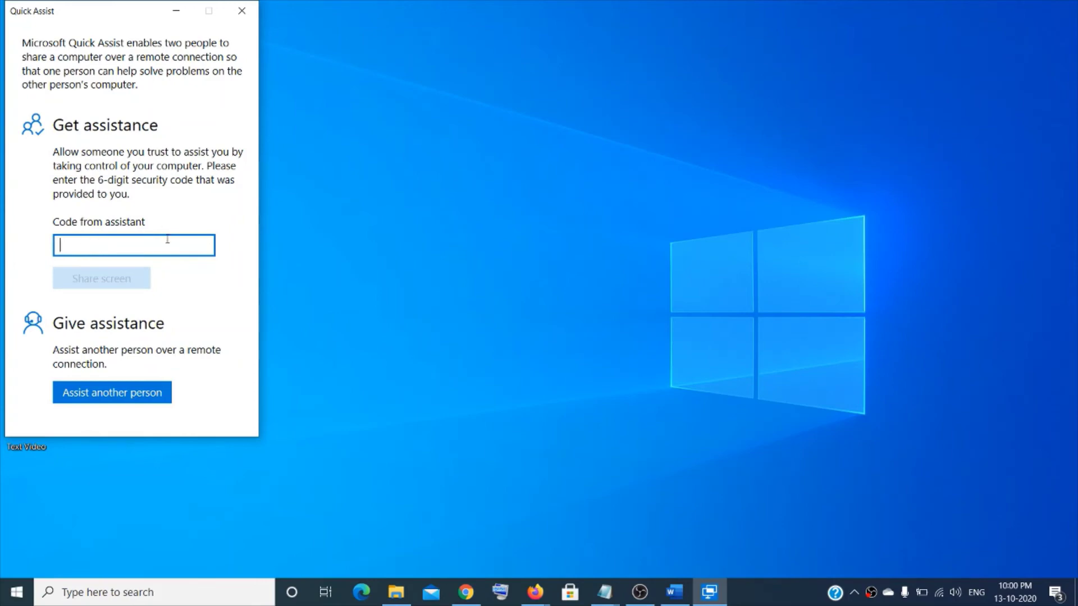
pyautogui.click(129, 402)
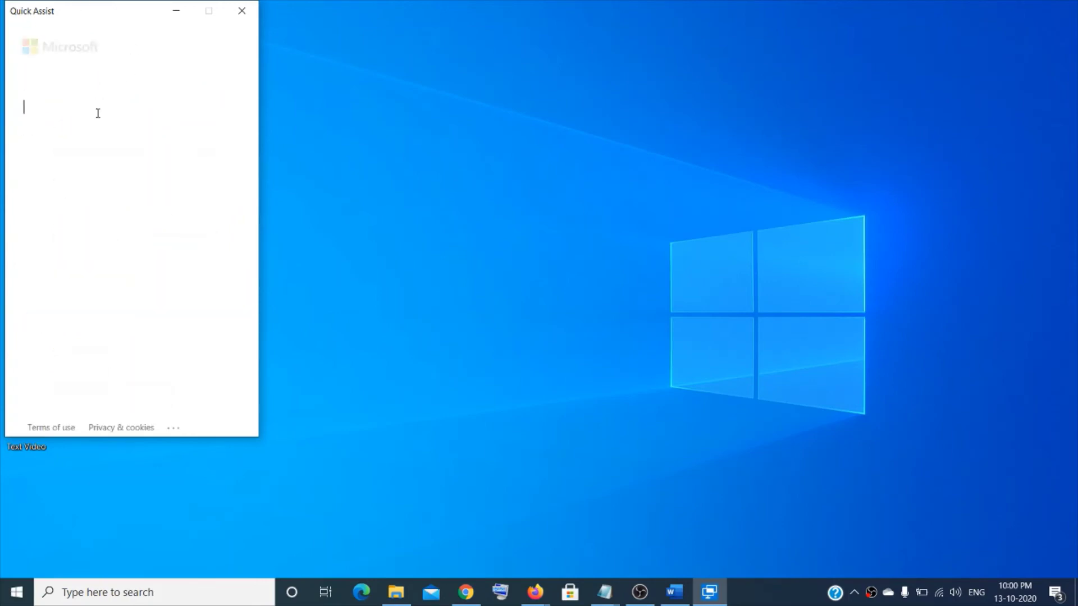
pyautogui.click(241, 11)
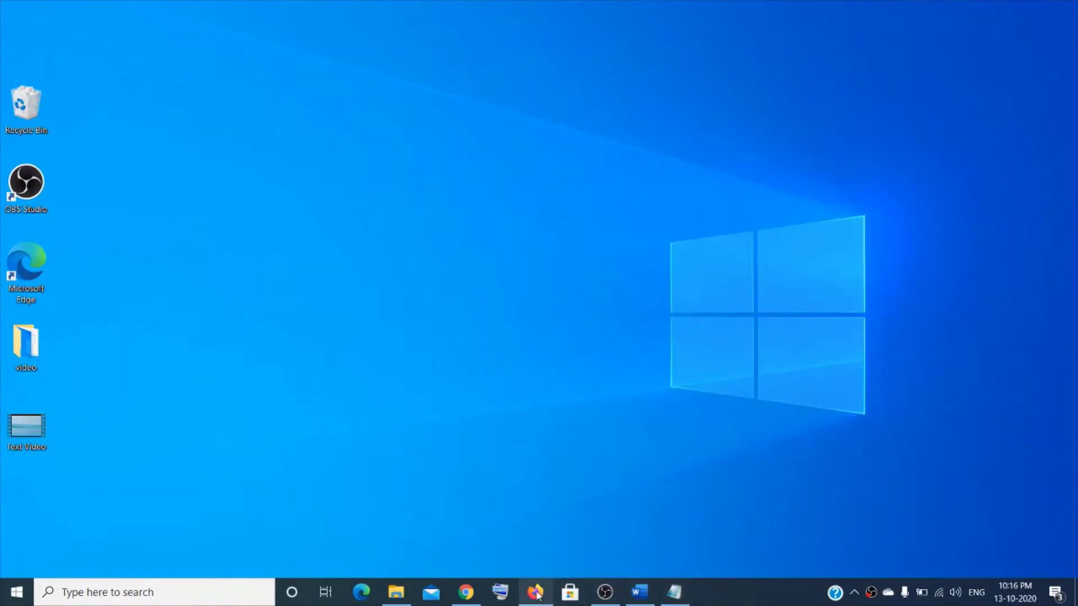
# Bring back the Firefox flowers search and Notepad, then restore the other minimized windows with Win+Home.
pyautogui.click(537, 594)
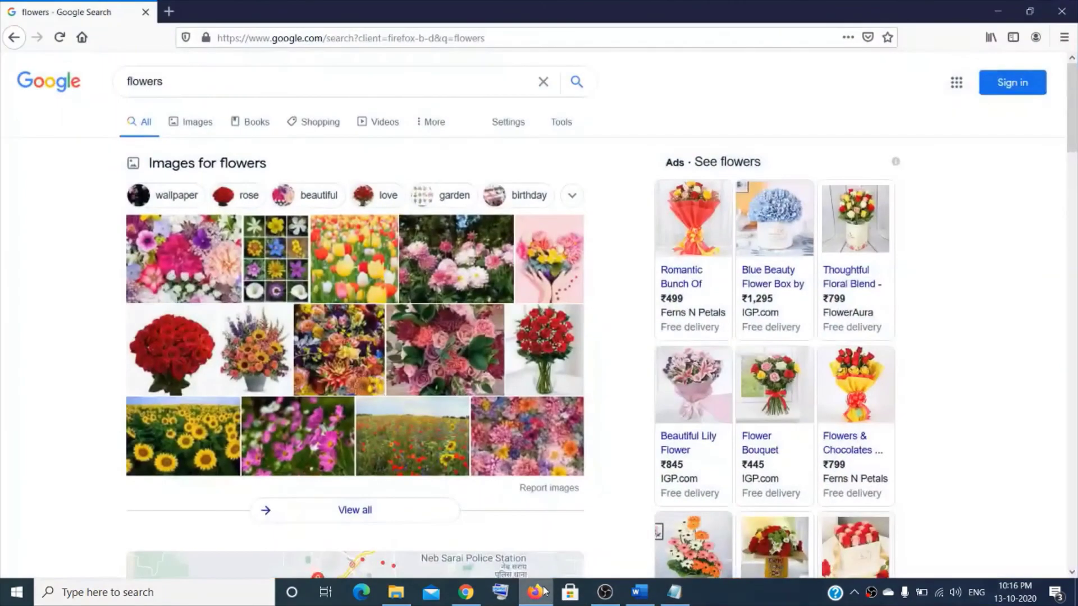
pyautogui.click(674, 592)
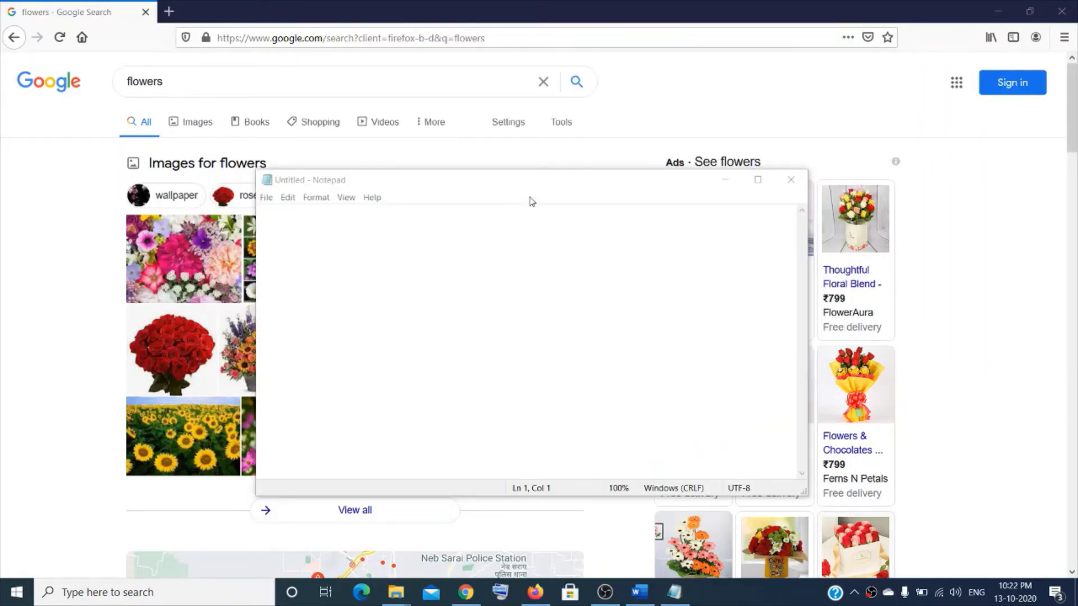
pyautogui.hotkey('alt', 'F4')
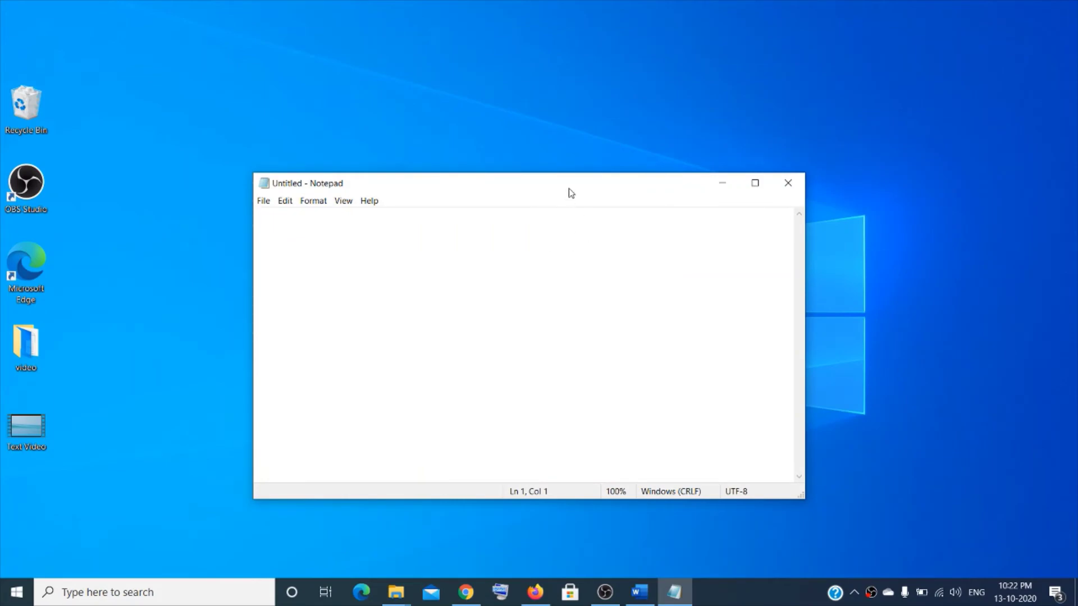
pyautogui.press('super+Home')
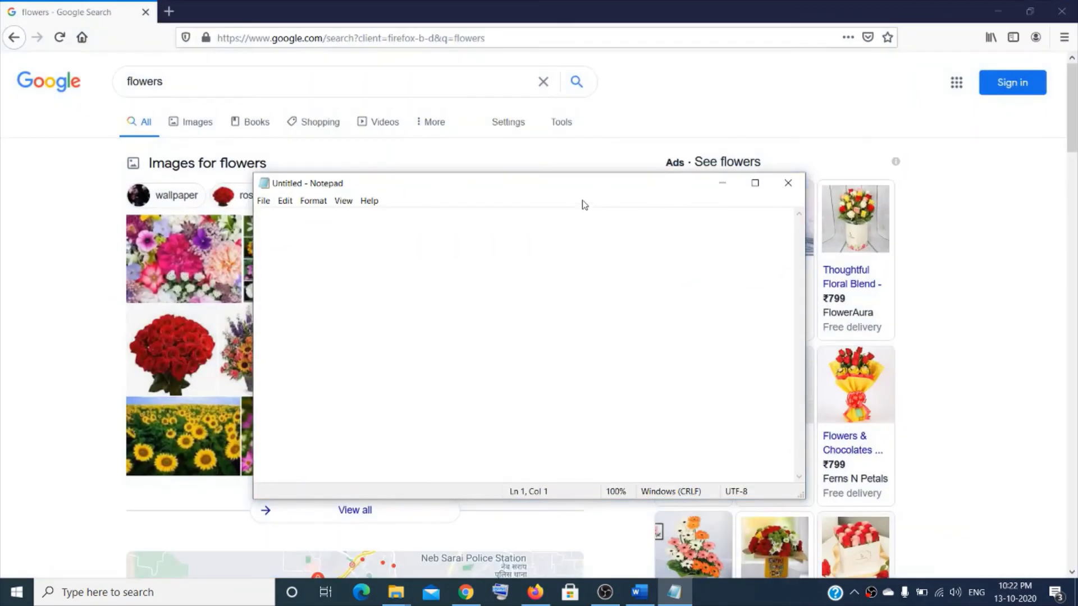
# Snap Firefox to the left half of the screen with Win+Left, Notepad beside it.
pyautogui.click(681, 139)
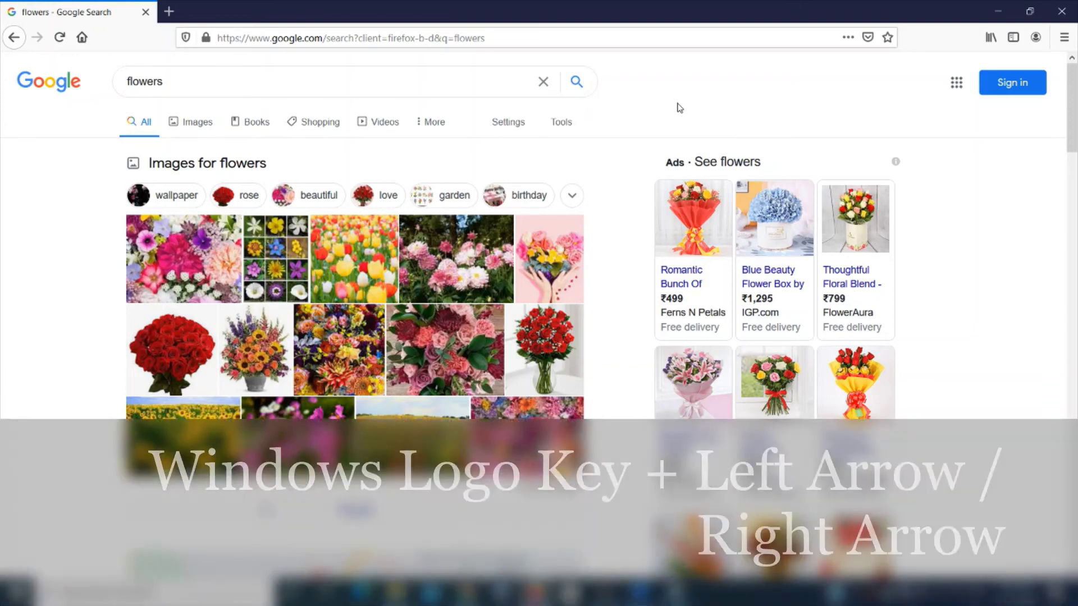
pyautogui.moveTo(687, 308)
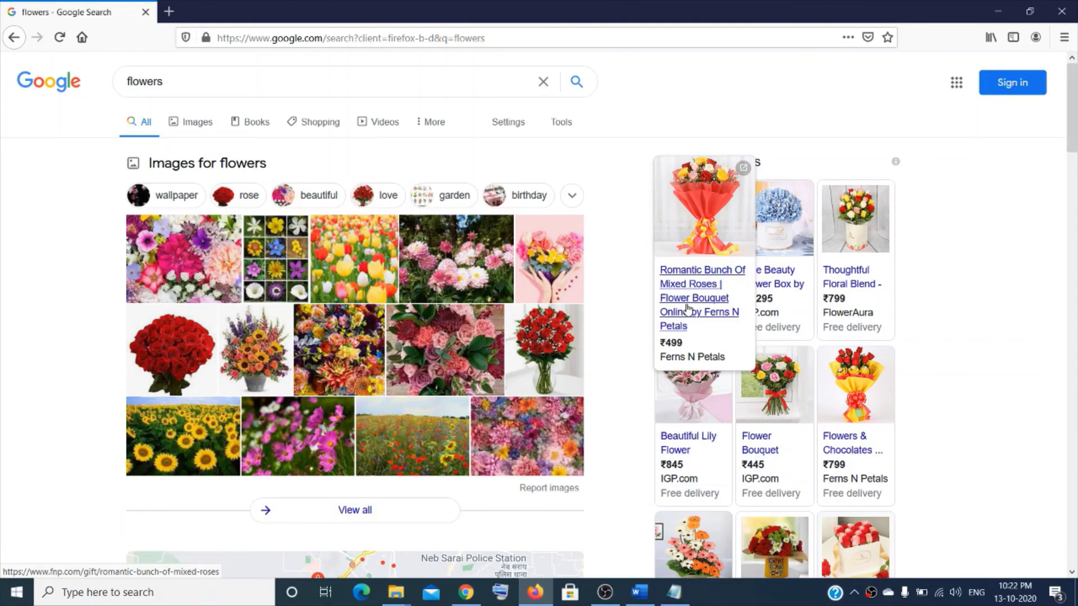
pyautogui.press('super+Left')
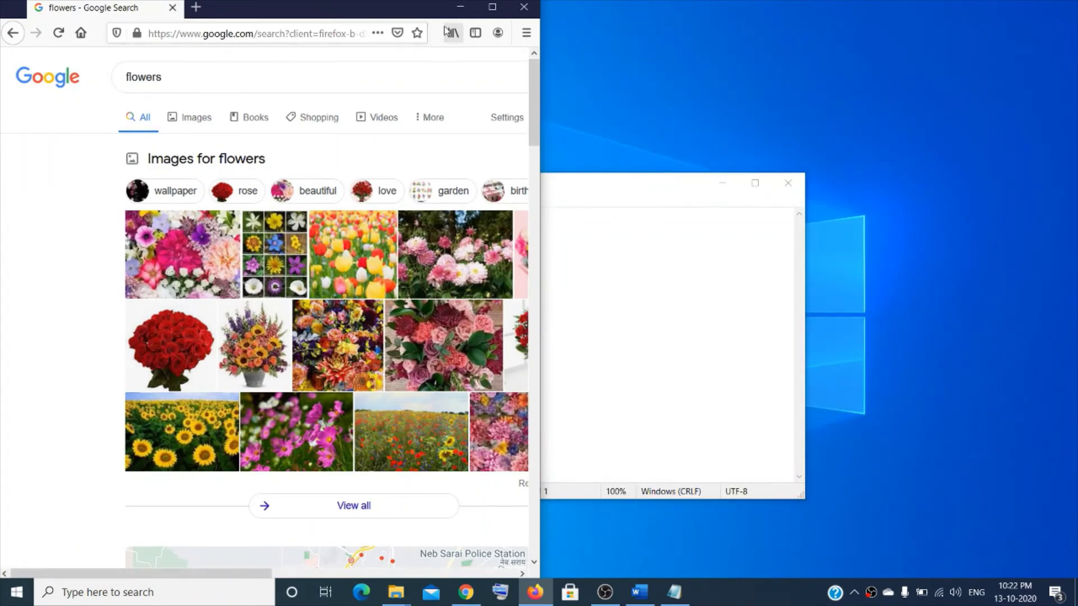
pyautogui.click(577, 274)
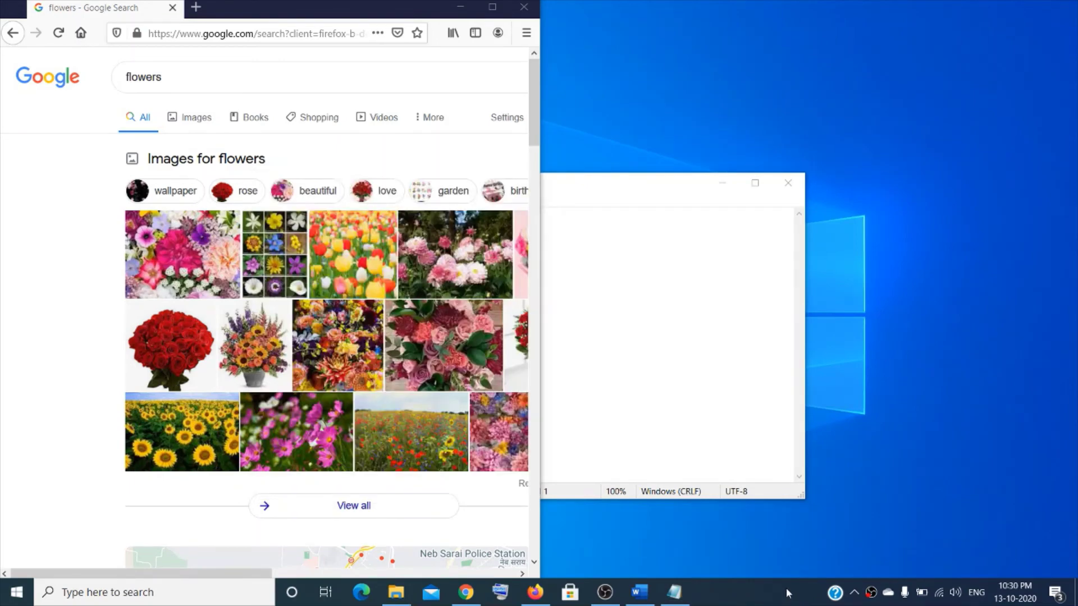
# In Chrome, switch from the mountains tab to the flowers results, then minimize to the desktop.
pyautogui.click(469, 593)
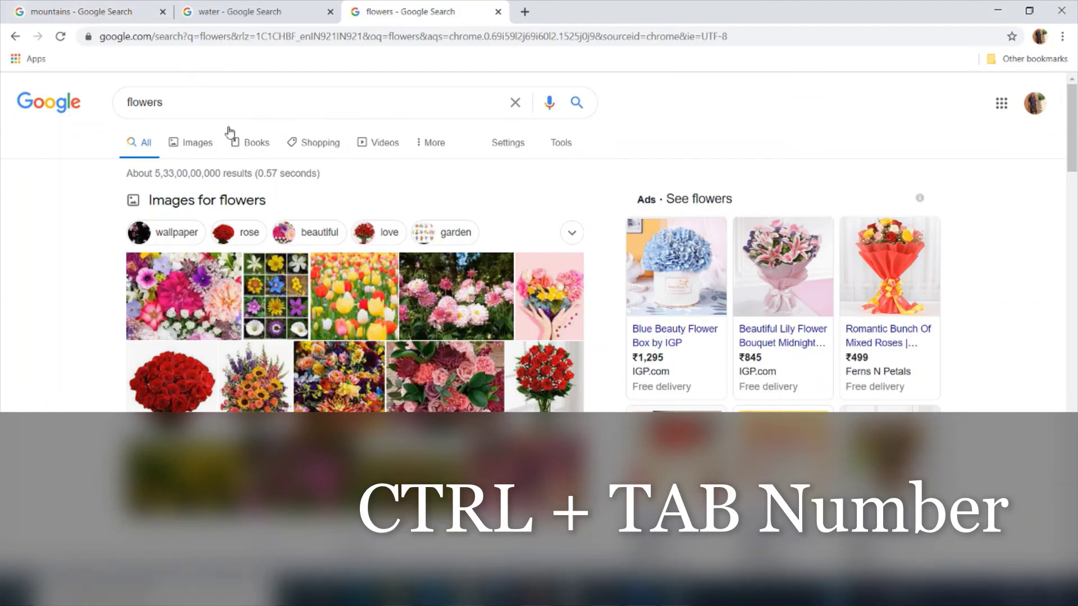
pyautogui.hotkey('ctrl', '1')
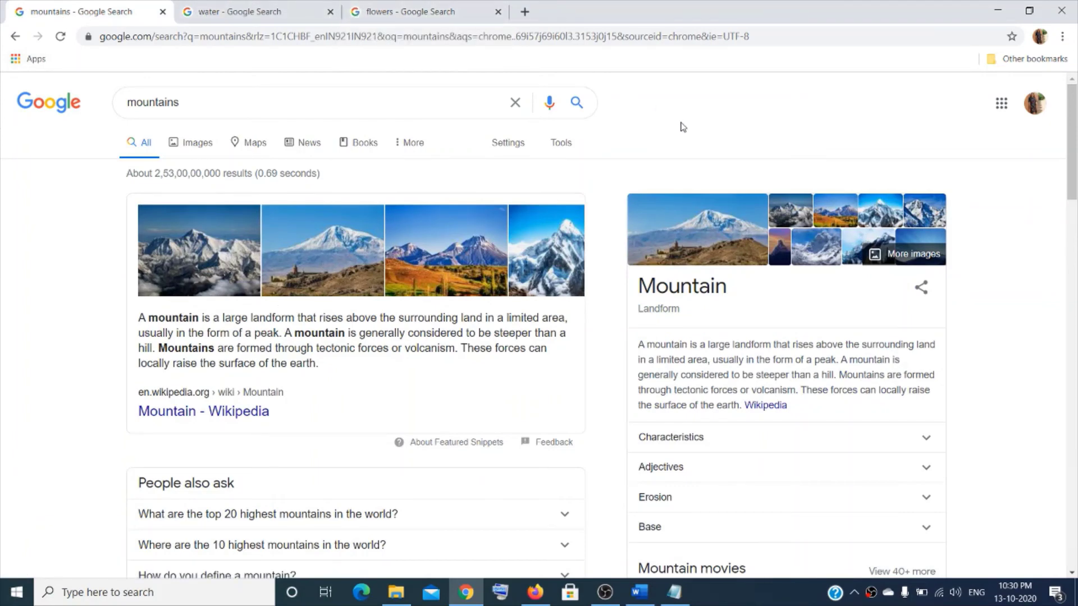
pyautogui.hotkey('ctrl', '3')
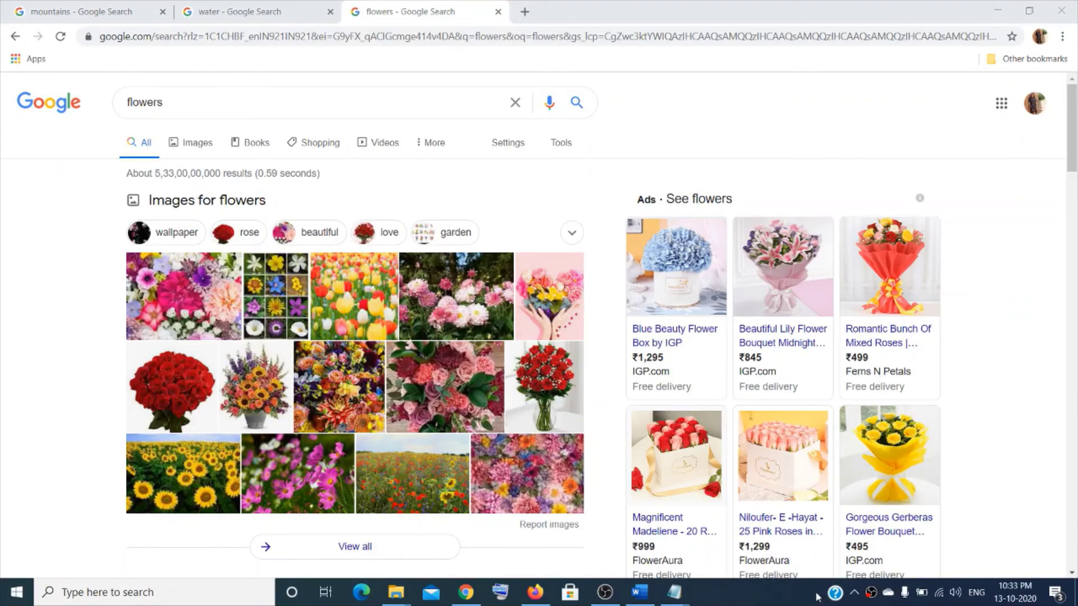
pyautogui.press('super+m')
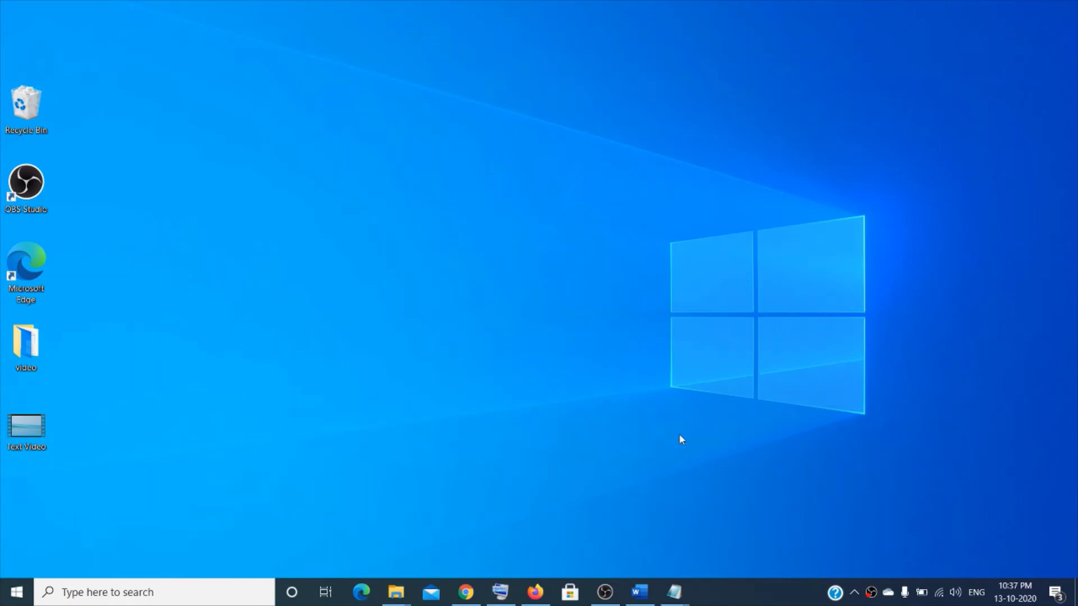
pyautogui.press('super+5')
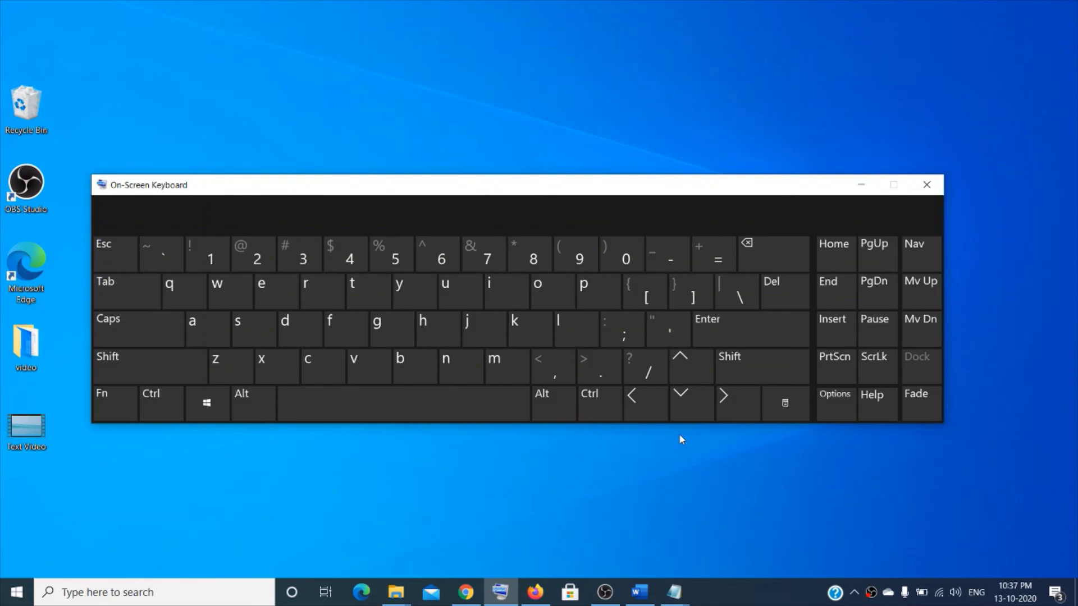
pyautogui.press('super+5')
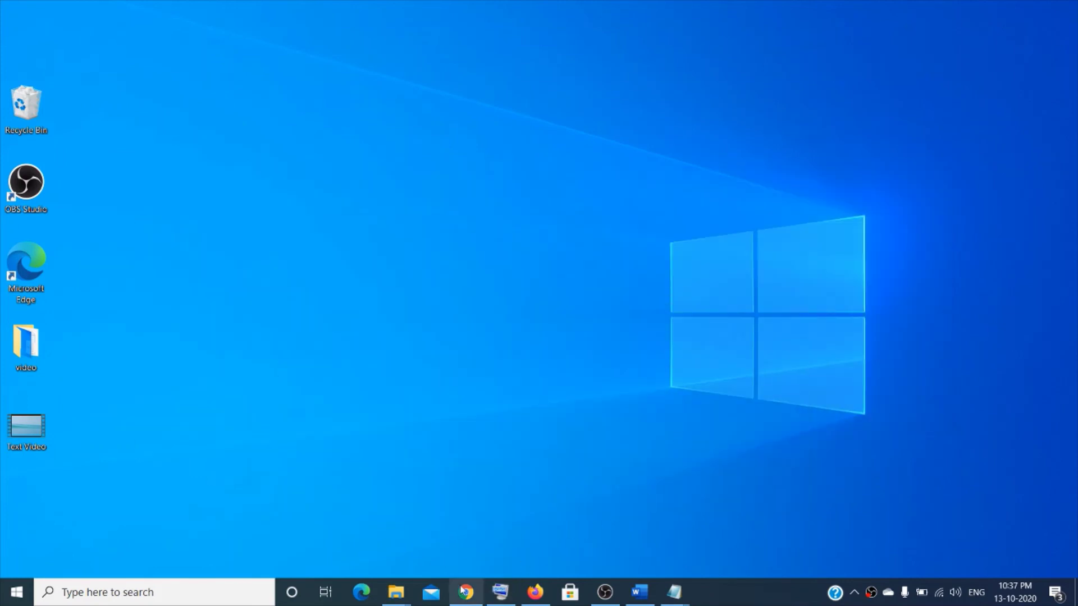
pyautogui.moveTo(472, 594)
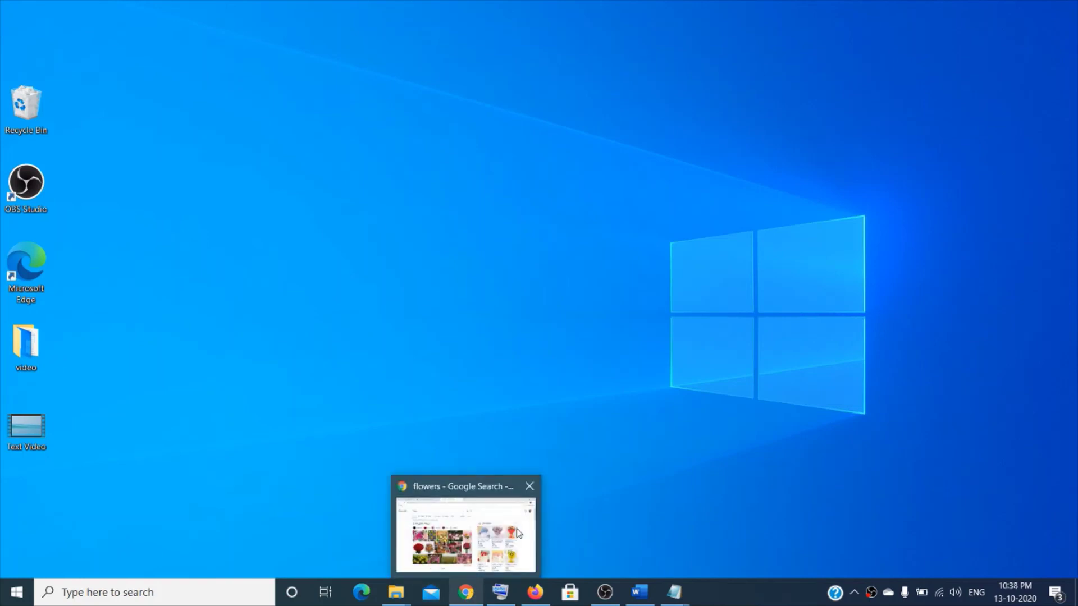
pyautogui.click(622, 387)
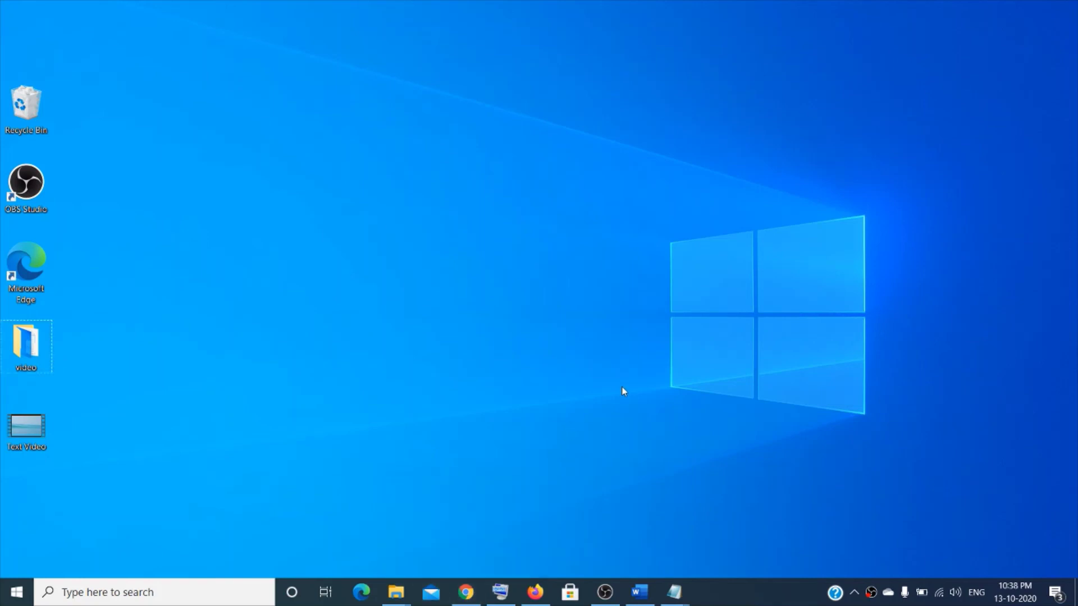
pyautogui.press('super+4')
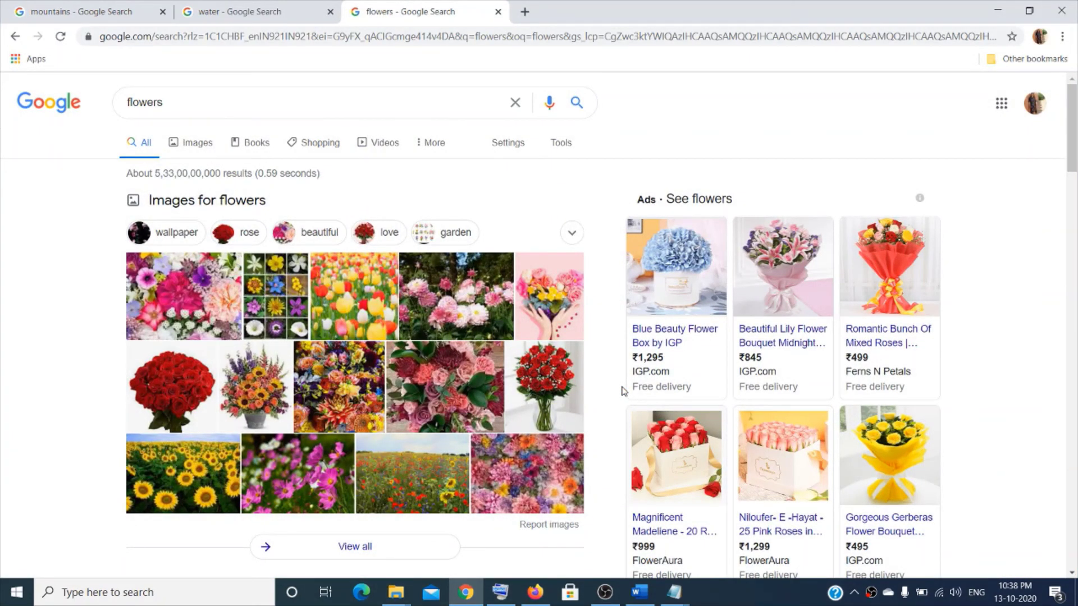
pyautogui.press('super+4')
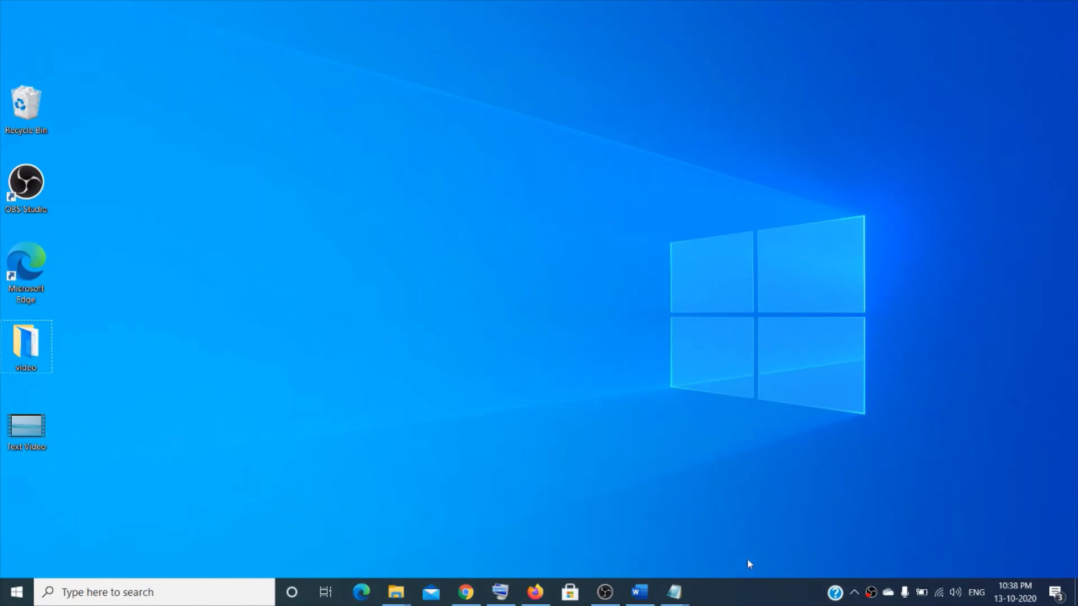
pyautogui.click(761, 595)
# Create a new desktop folder named GodMode.{ED7BA470-8E54-465E-825C-99712043E01C} from the copied string.
pyautogui.rightClick(374, 115)
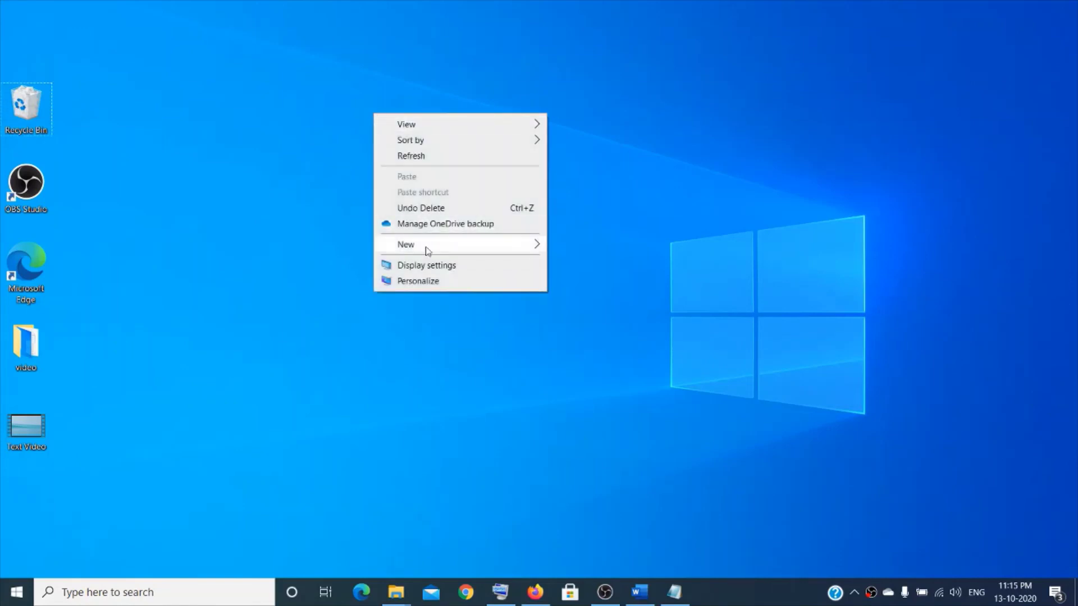
pyautogui.moveTo(431, 245)
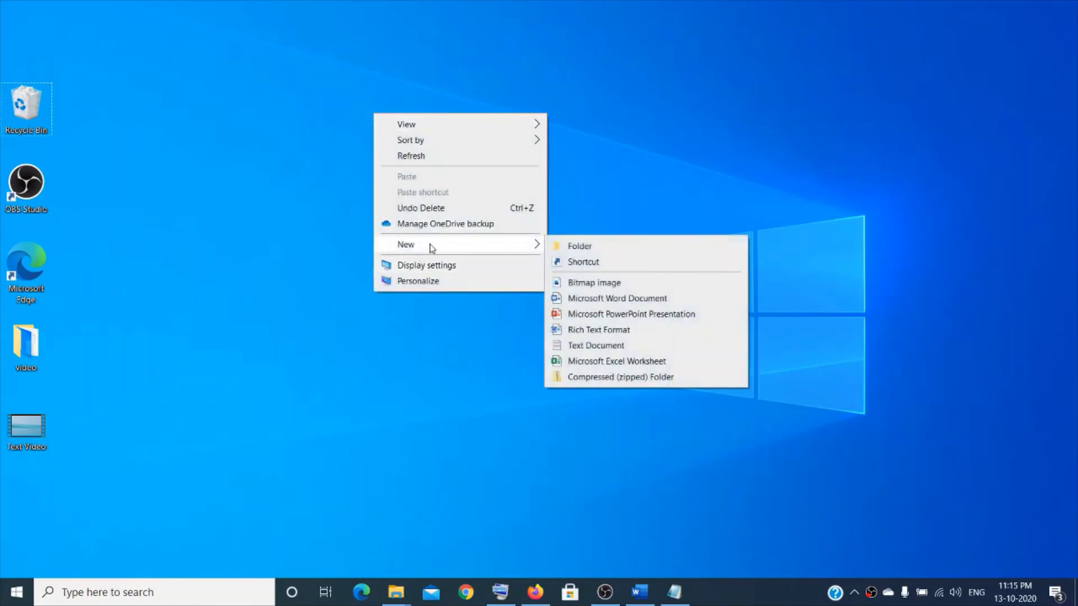
pyautogui.click(581, 247)
pyautogui.click(674, 593)
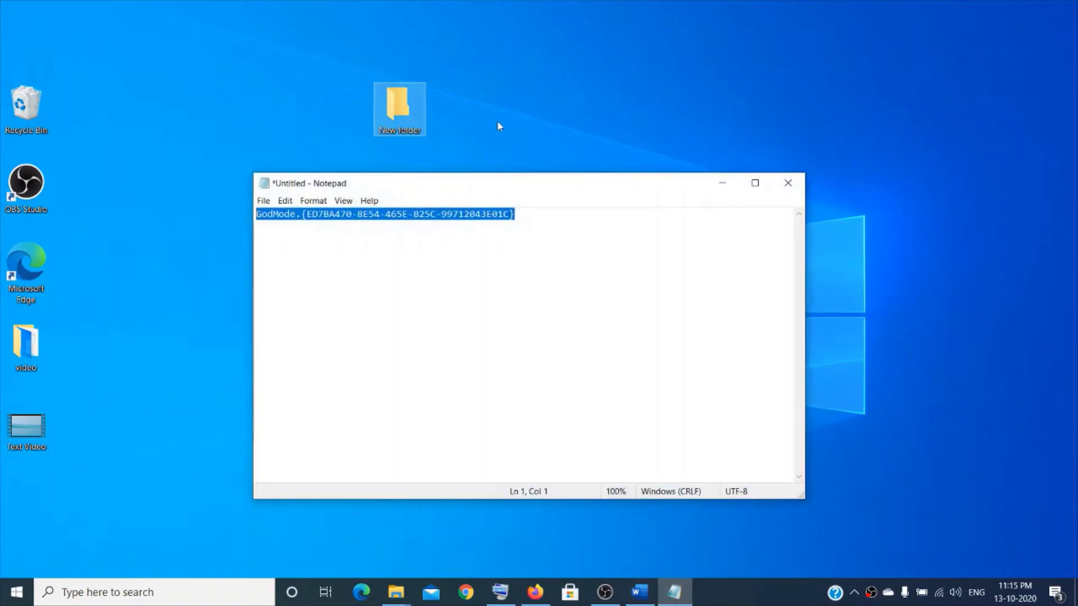
pyautogui.click(403, 113)
pyautogui.rightClick(400, 110)
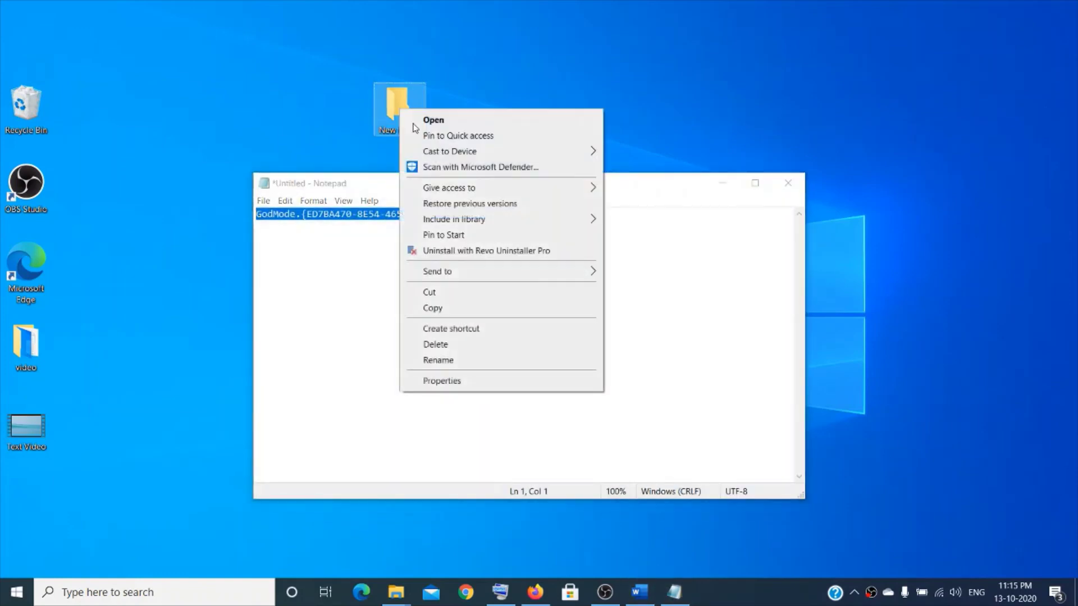
pyautogui.click(438, 360)
pyautogui.write('GodMode.{ED7BA470-8E54-465E-825C-99712043E01C}')
pyautogui.press('Return')
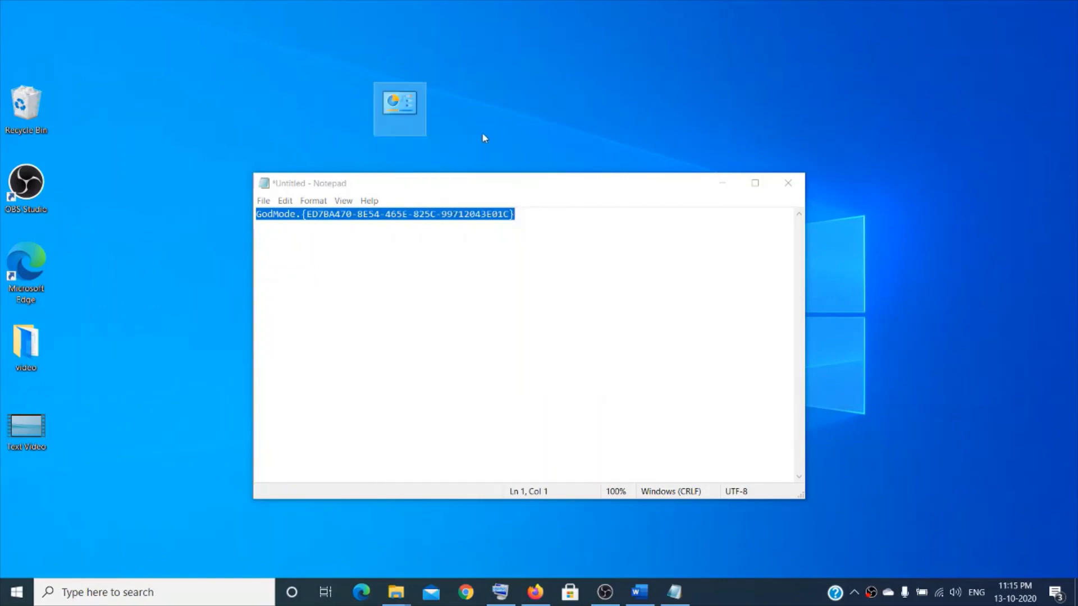
# Open the GodMode folder and scroll through its 203 settings items.
pyautogui.click(722, 183)
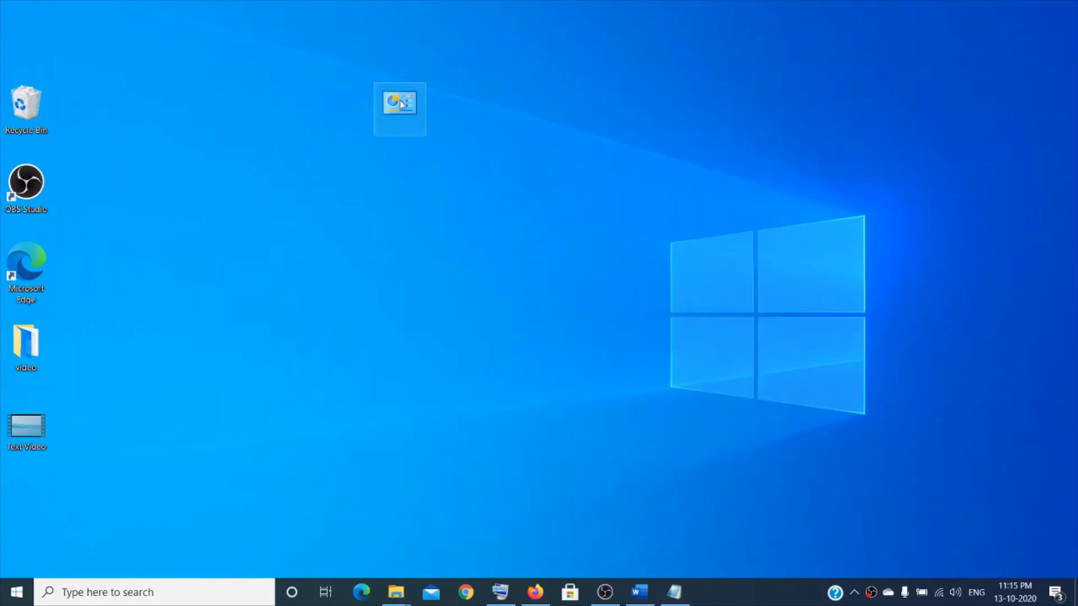
pyautogui.doubleClick(401, 105)
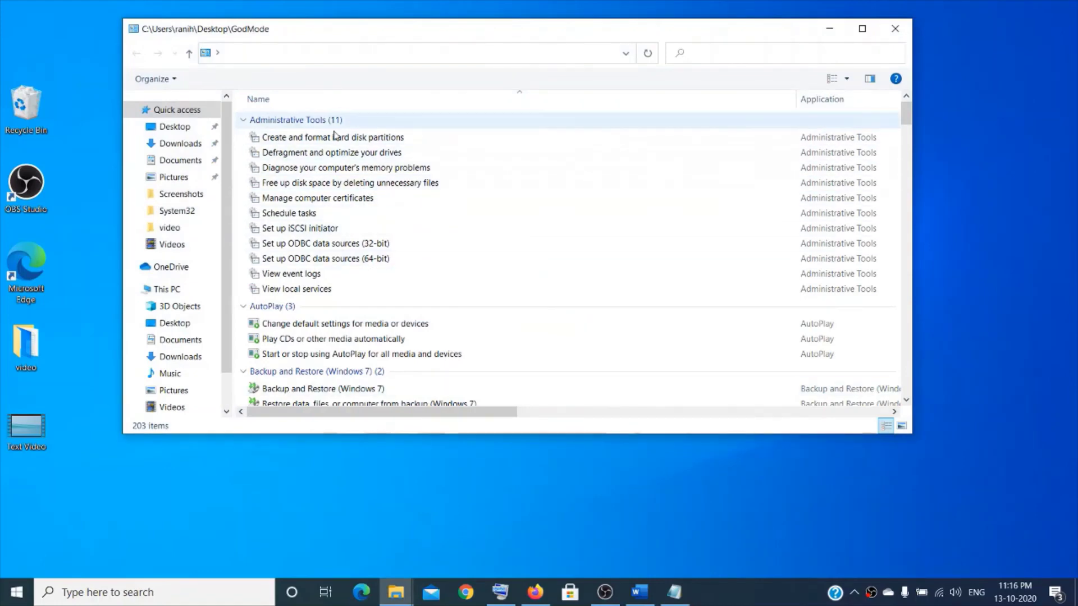
pyautogui.scroll(-3, 399, 309)
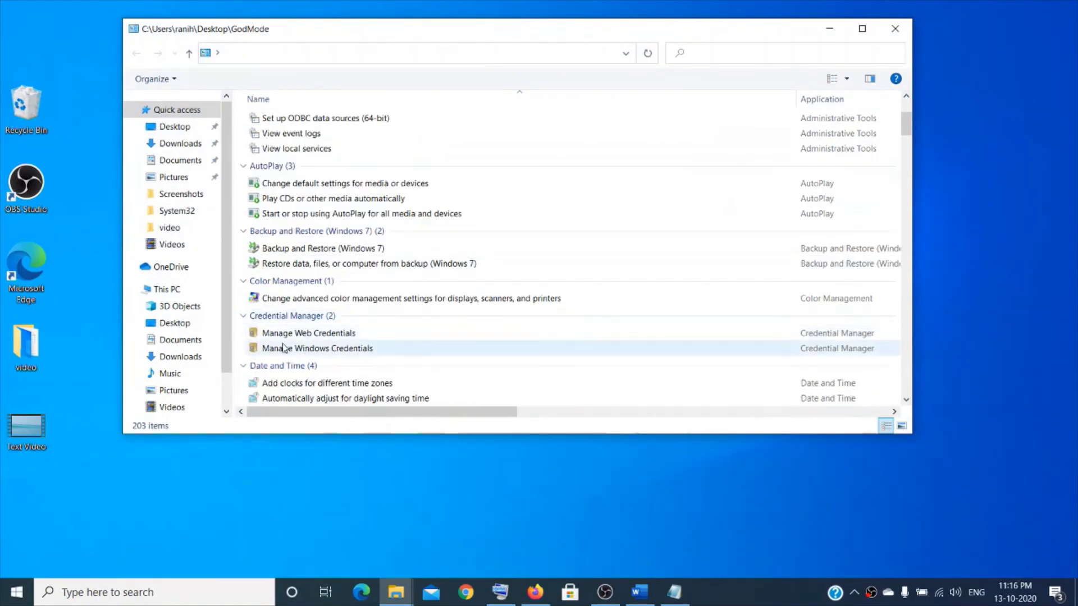
pyautogui.scroll(-1, 315, 321)
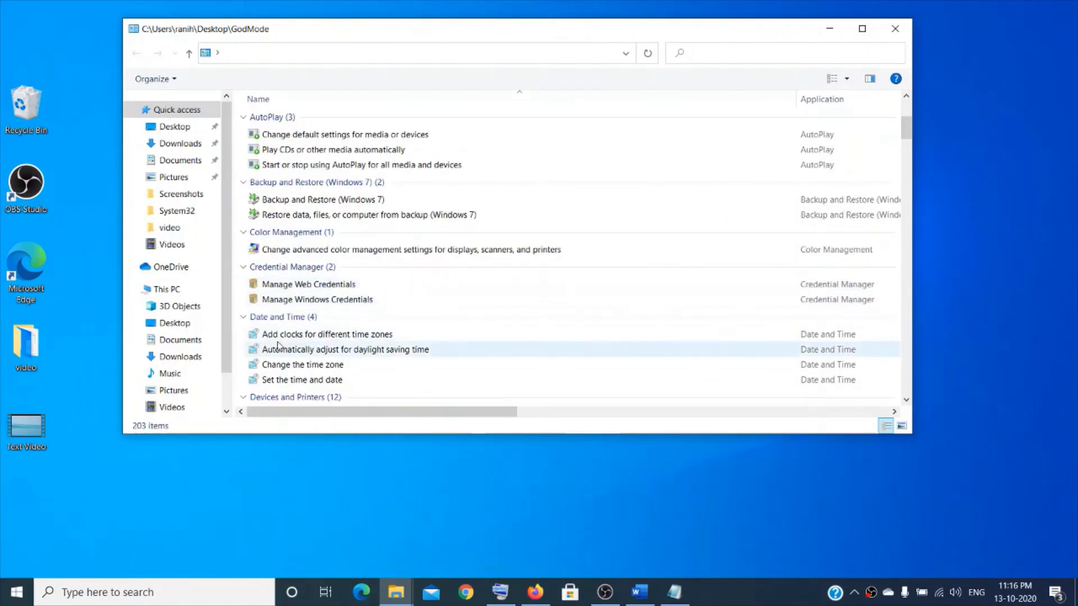
pyautogui.scroll(-3, 317, 324)
pyautogui.scroll(-2, 400, 325)
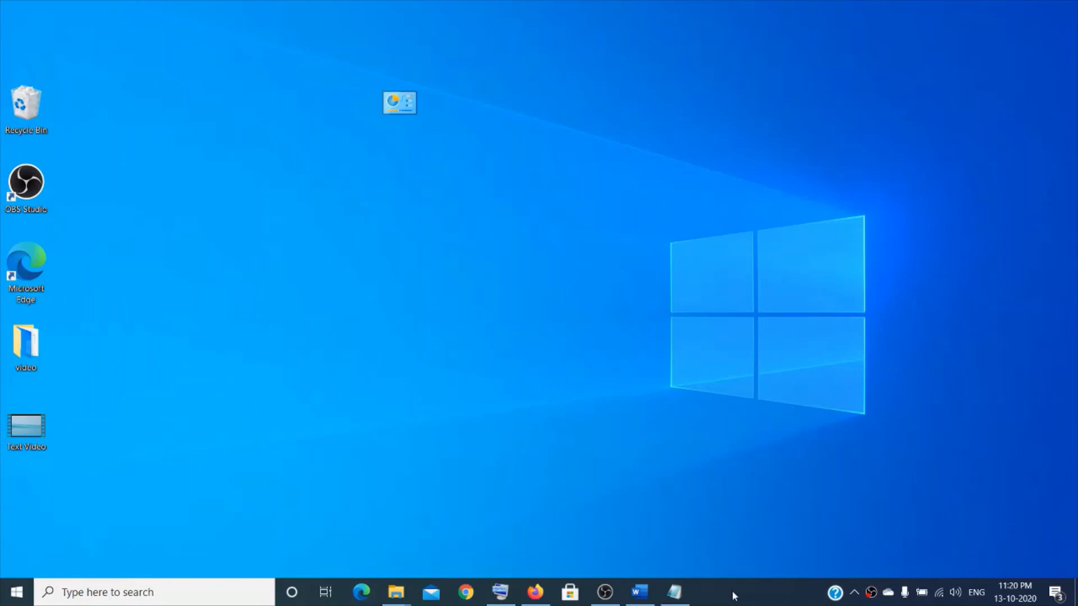
# Start a new desktop shortcut with location %windir%\System32\SlideToShutDown.exe.
pyautogui.rightClick(528, 199)
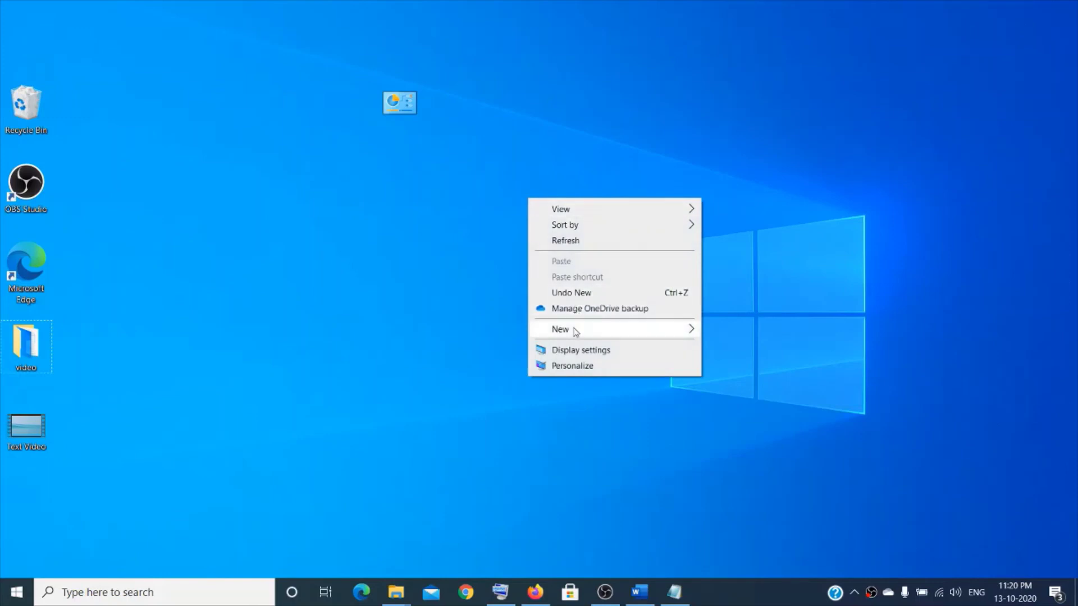
pyautogui.moveTo(575, 331)
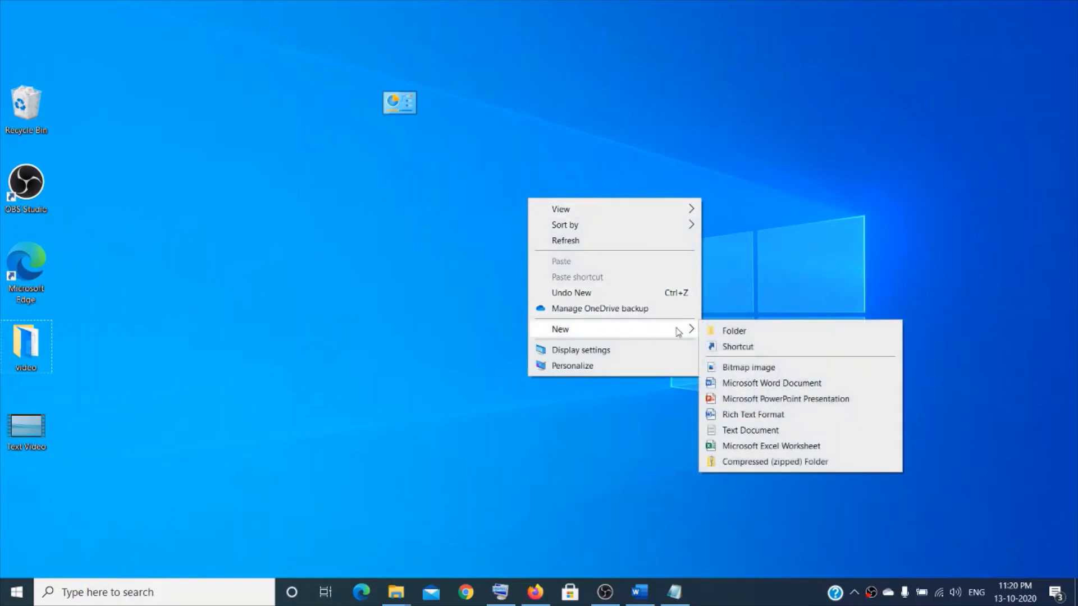
pyautogui.click(733, 347)
pyautogui.click(674, 593)
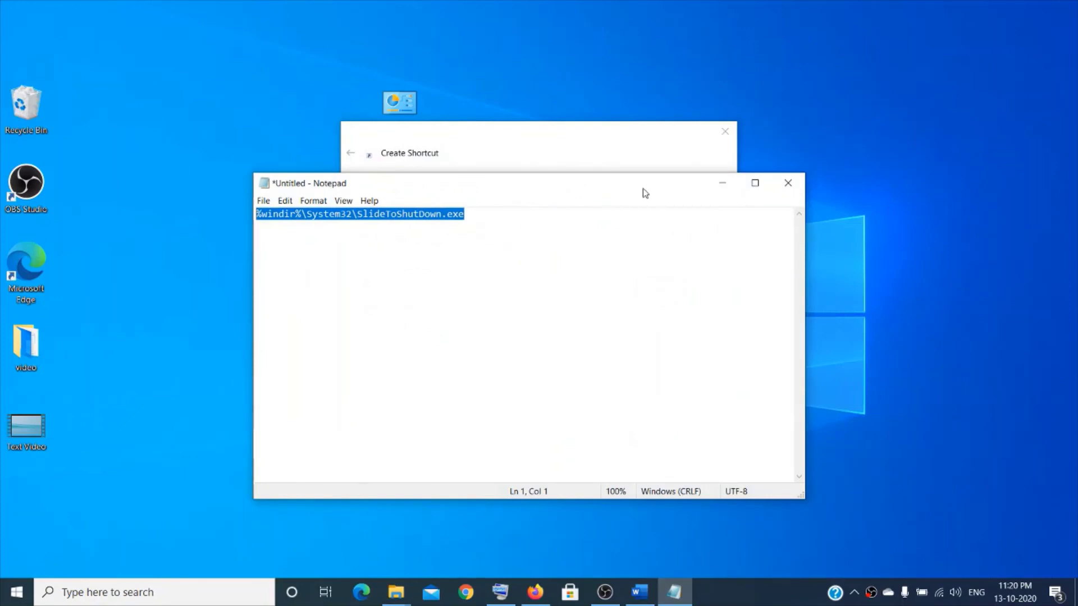
pyautogui.click(723, 183)
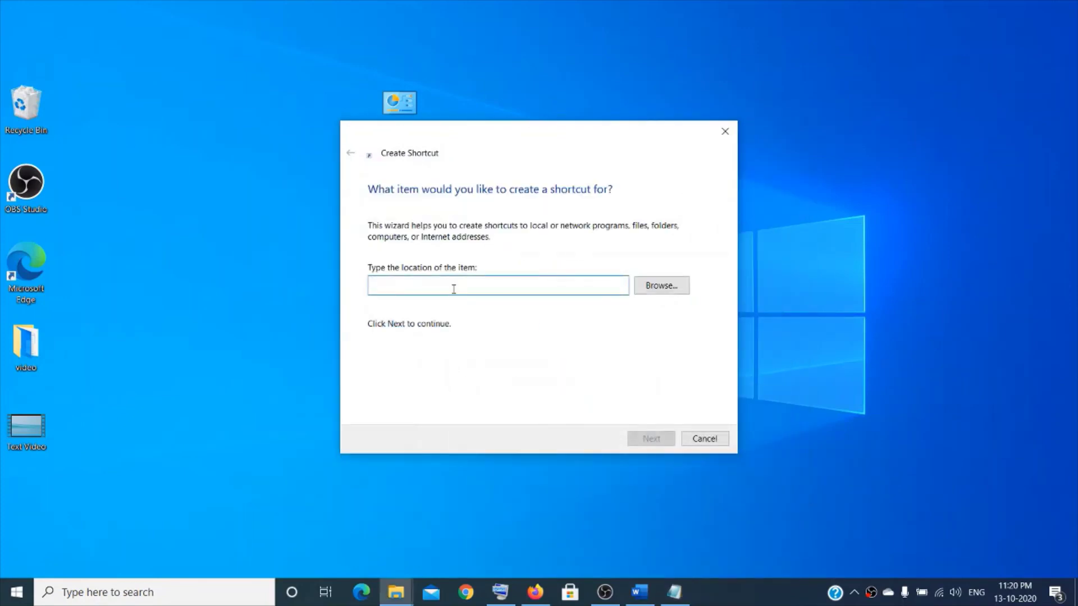
pyautogui.write('%windir%\\System32\\SlideToShutDown.exe')
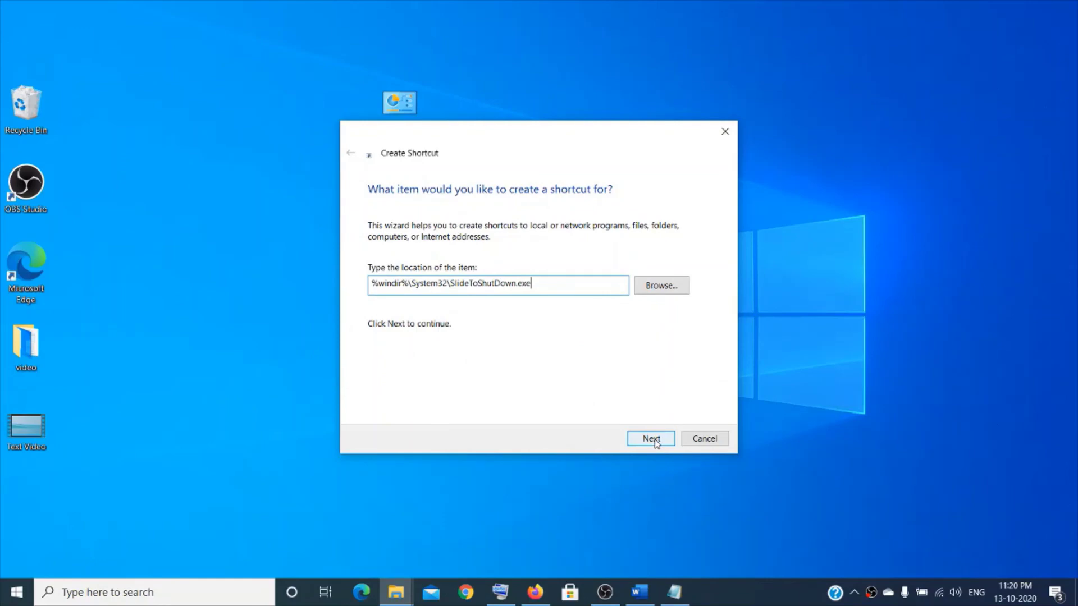
# Finish the shortcut with the name SlideToShutDown and launch it.
pyautogui.click(655, 441)
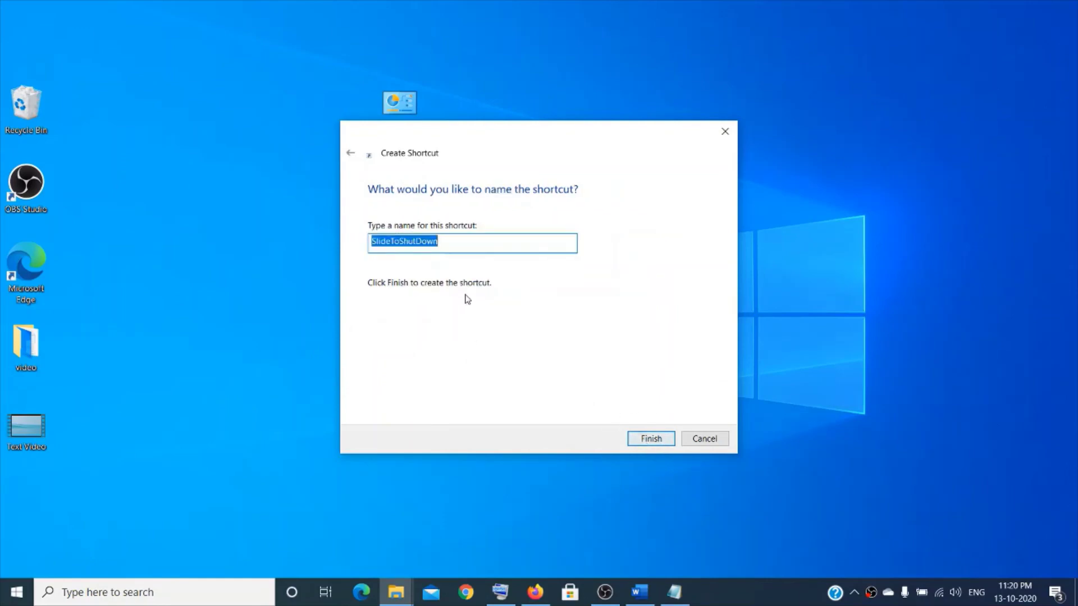
pyautogui.click(461, 243)
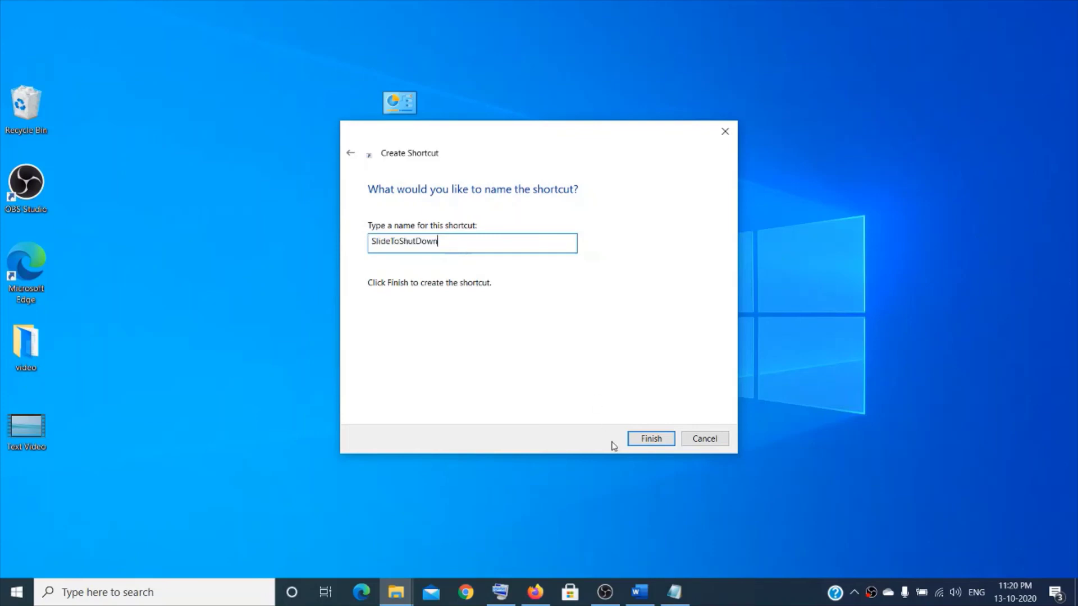
pyautogui.click(651, 439)
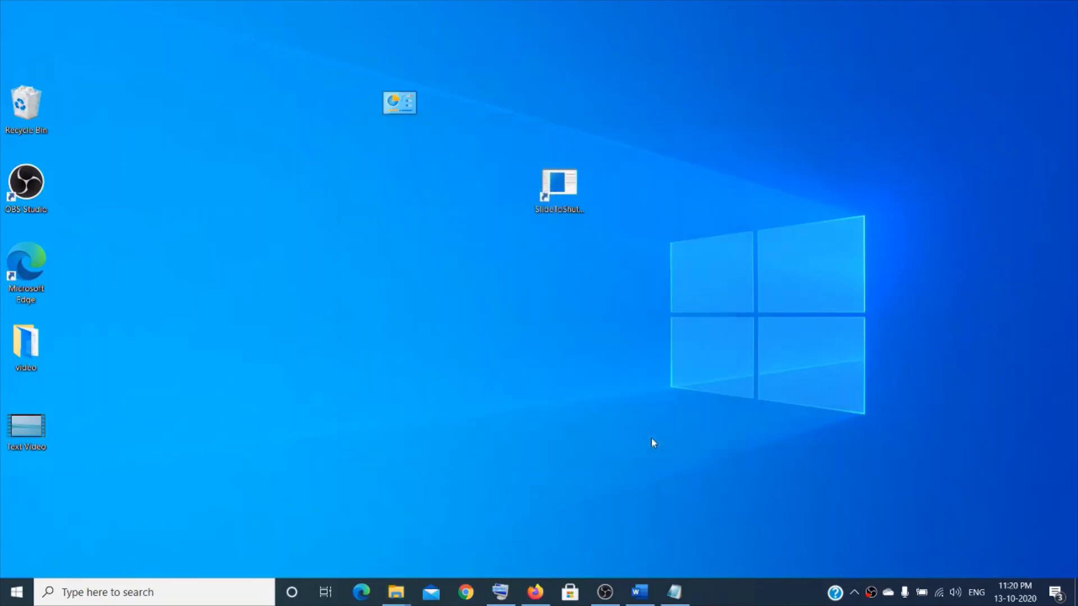
pyautogui.doubleClick(559, 184)
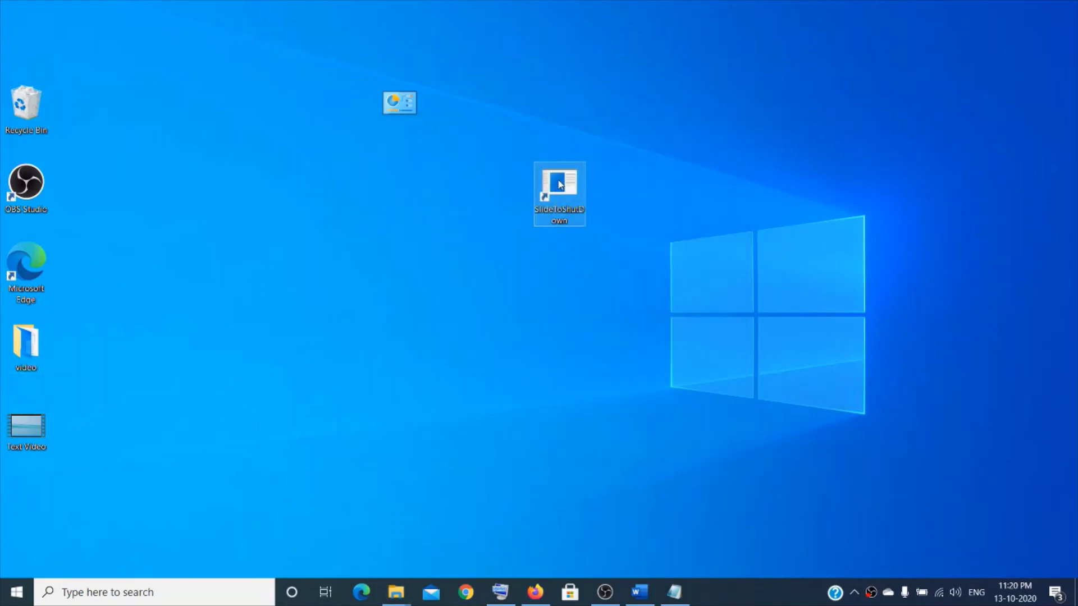